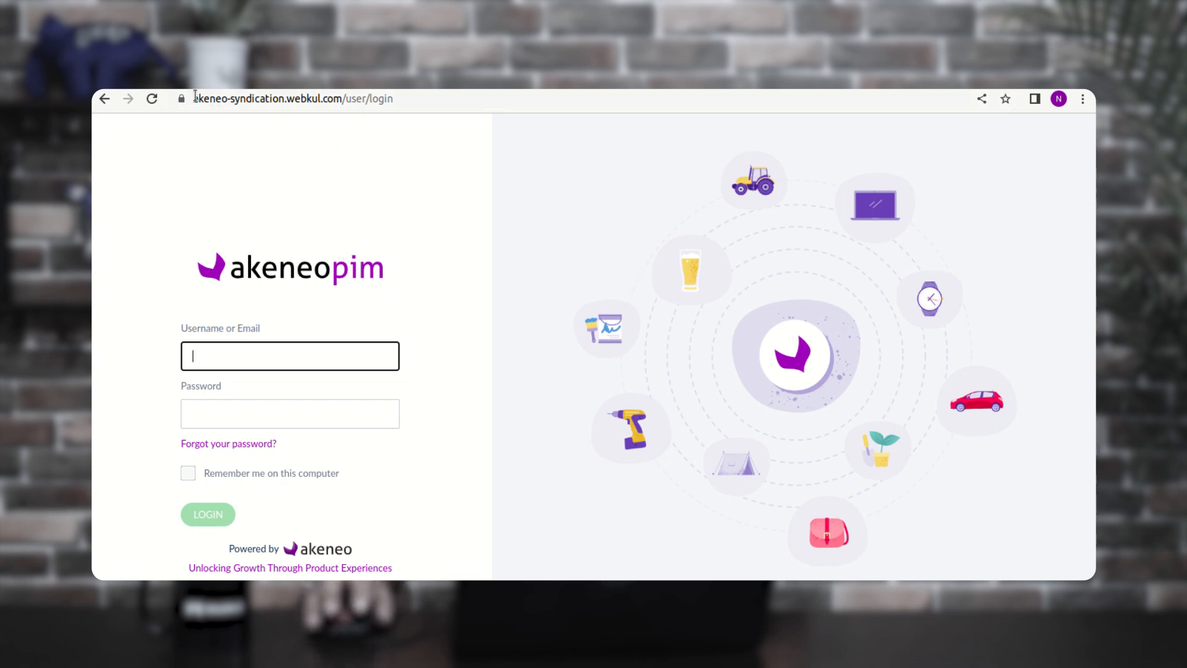
# - Load the destination PIM login page at akeneo-syndication-destination.webkul.com/user/login
pyautogui.moveTo(193, 98); pyautogui.dragTo(406, 100)
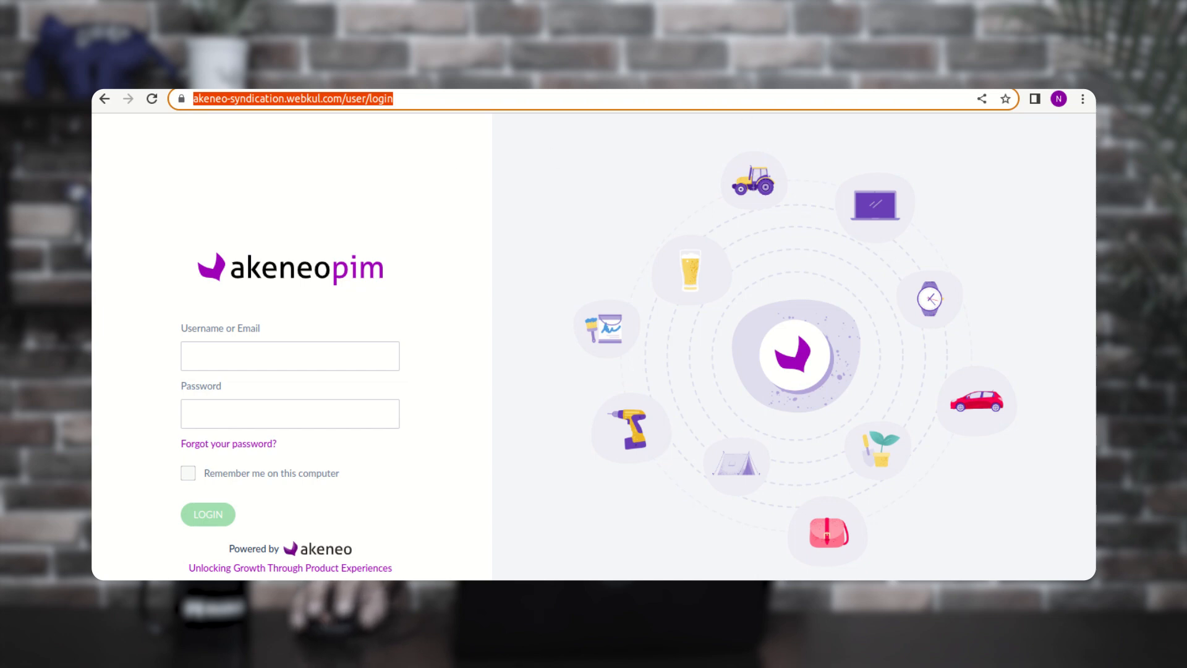
pyautogui.write('akeneo-syndication-destination.webkul.com/user/login')
pyautogui.press('Return')
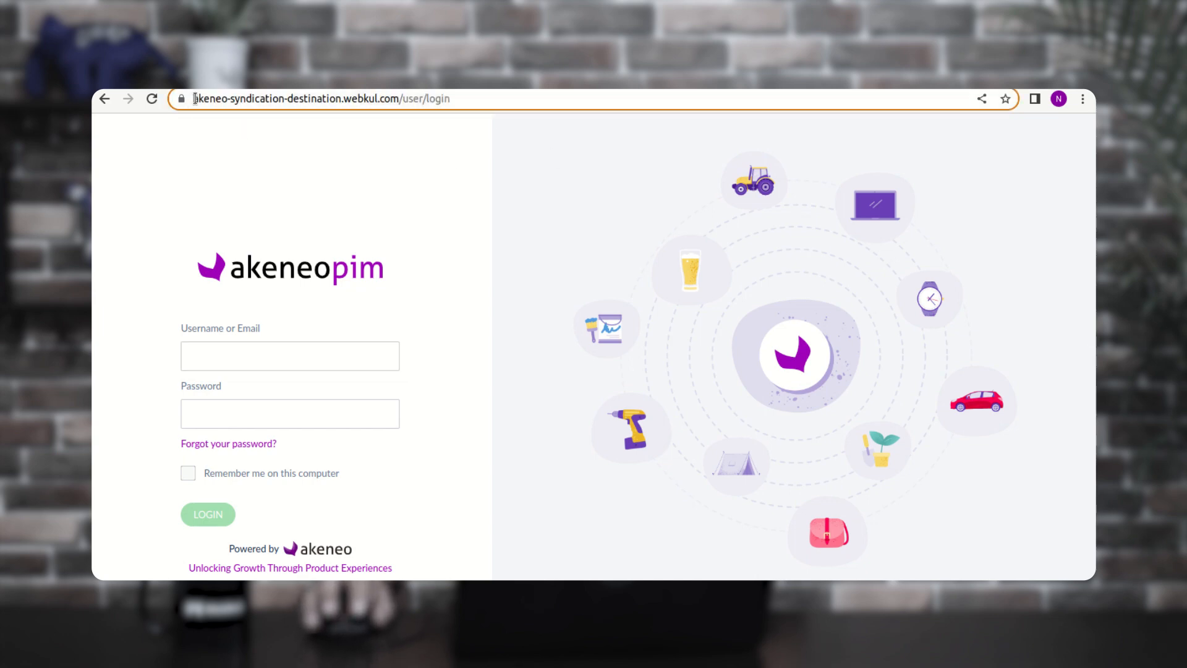
pyautogui.moveTo(228, 98); pyautogui.dragTo(455, 104)
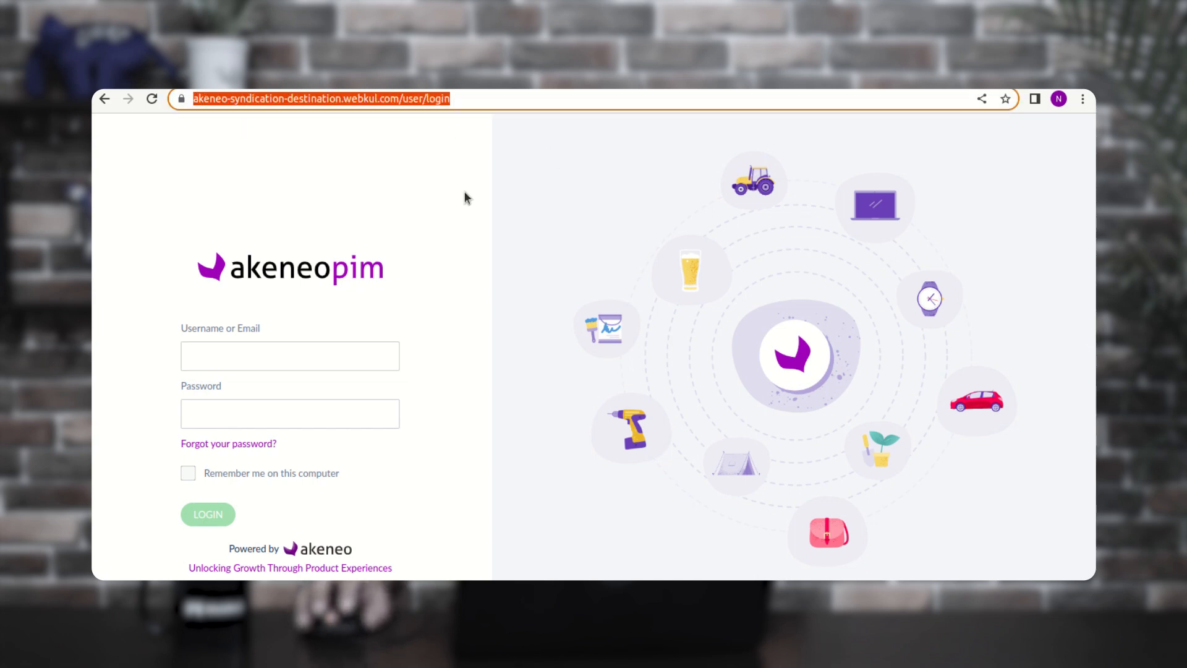
# - Sign in to the destination PIM with the administrator username and password
pyautogui.click(397, 193)
pyautogui.click(280, 354)
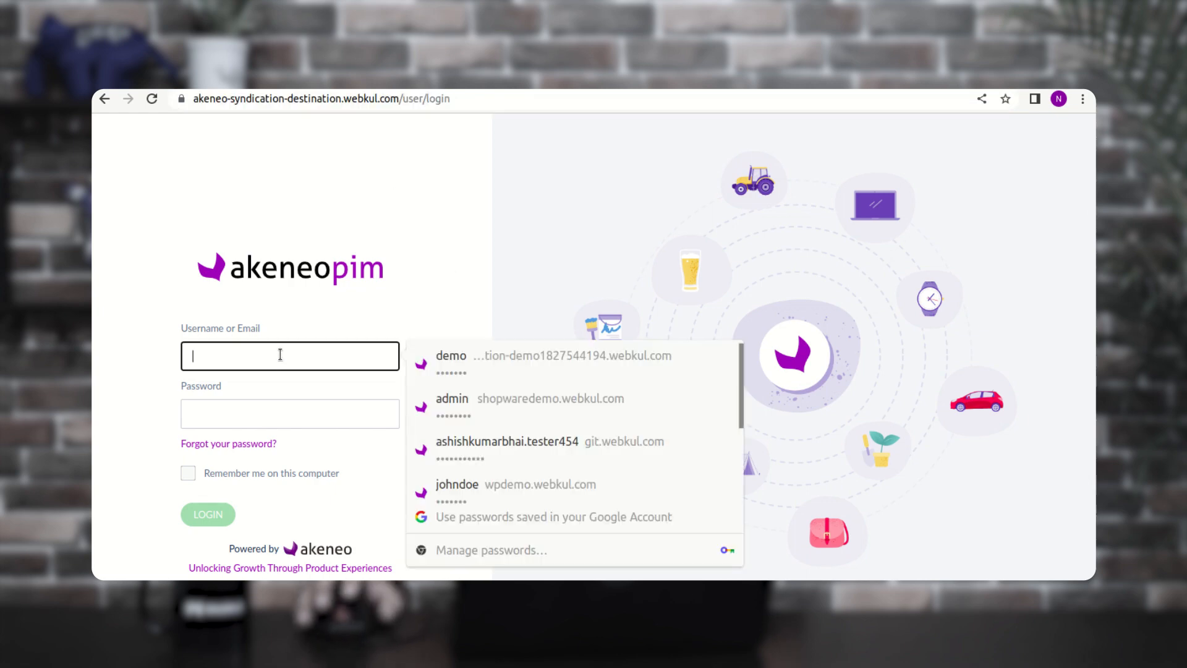
pyautogui.write('dem')
pyautogui.press('BackSpace')
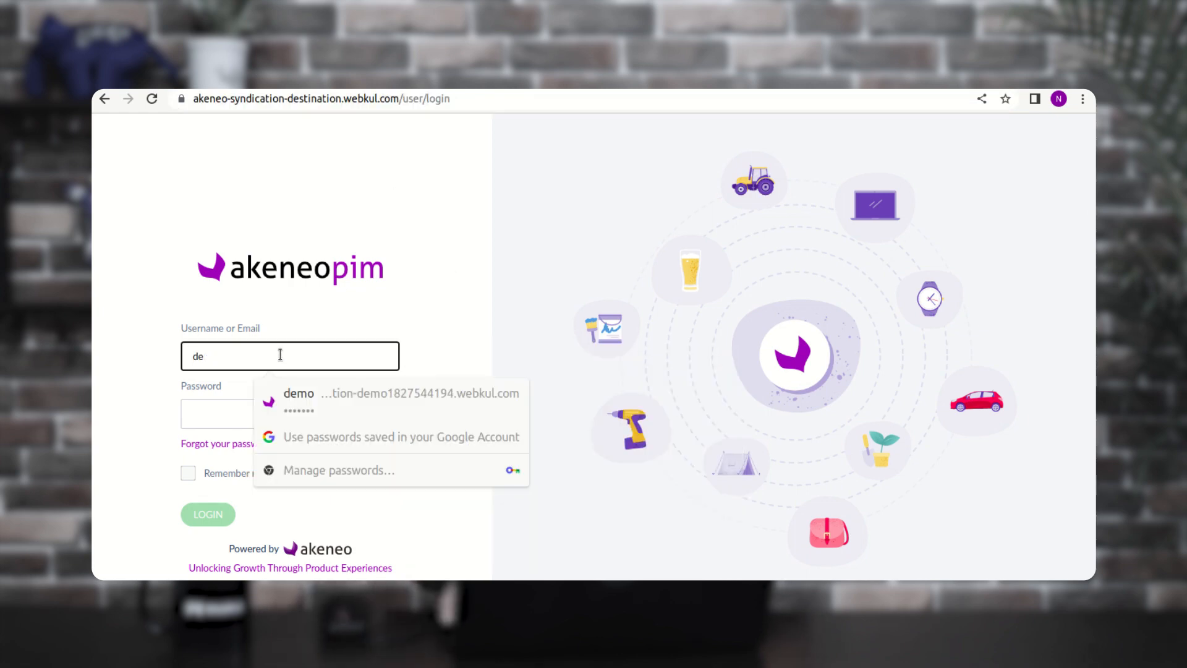
pyautogui.press('BackSpace')
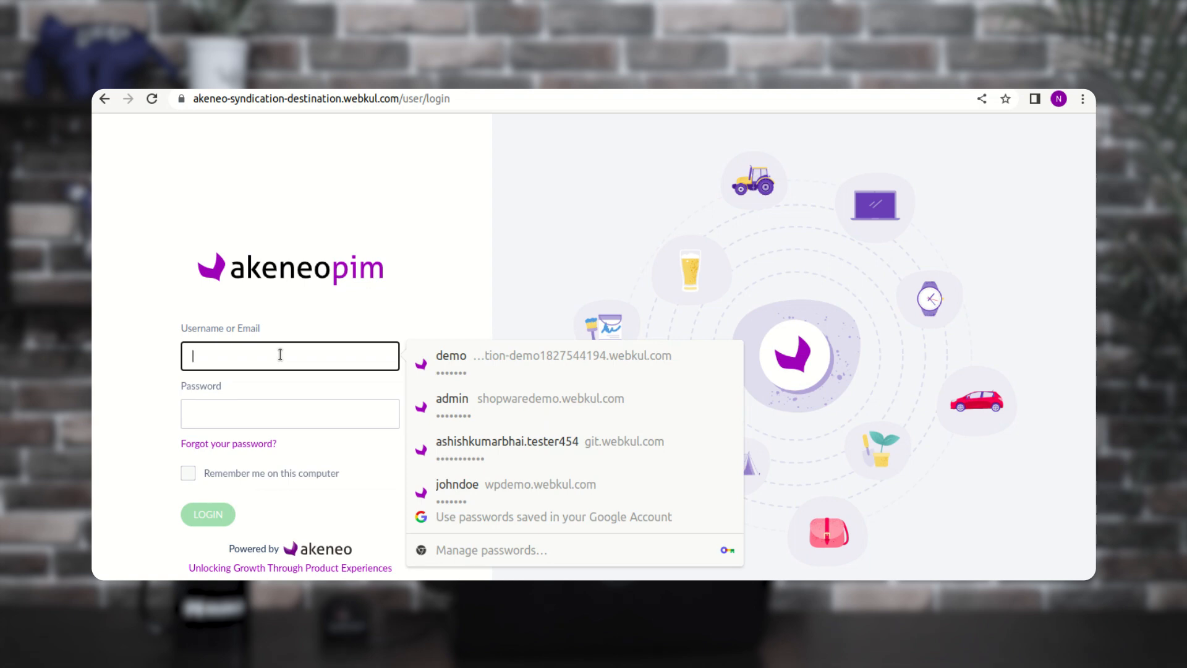
pyautogui.write('admin')
pyautogui.press('Tab')
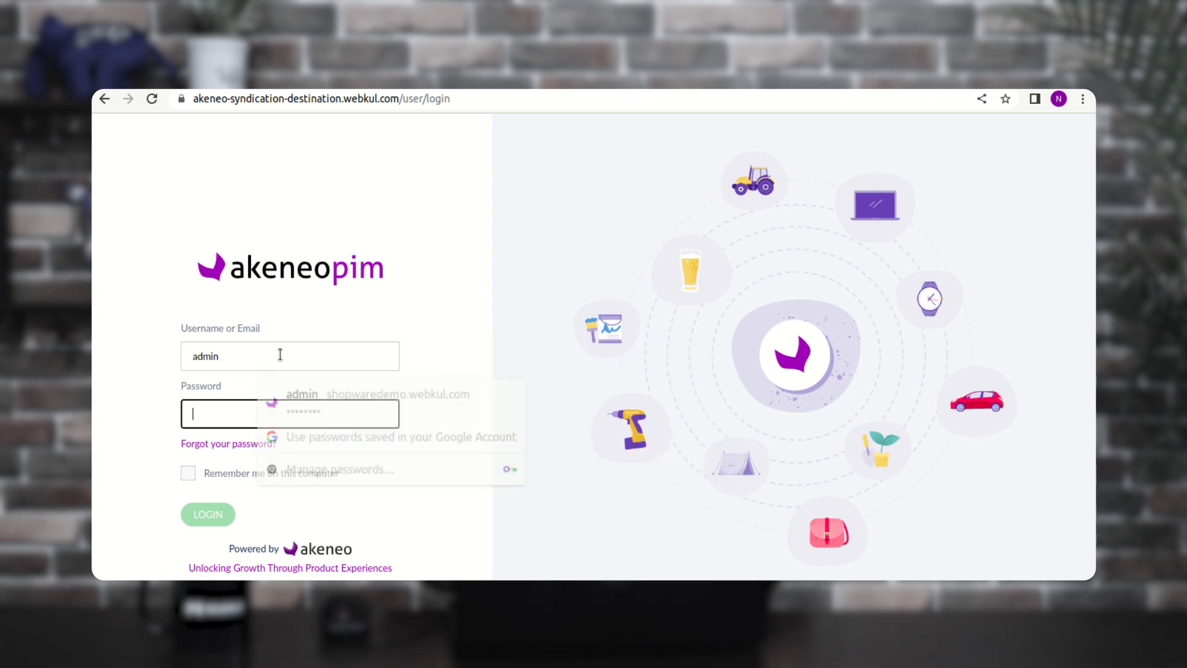
pyautogui.write('admin')
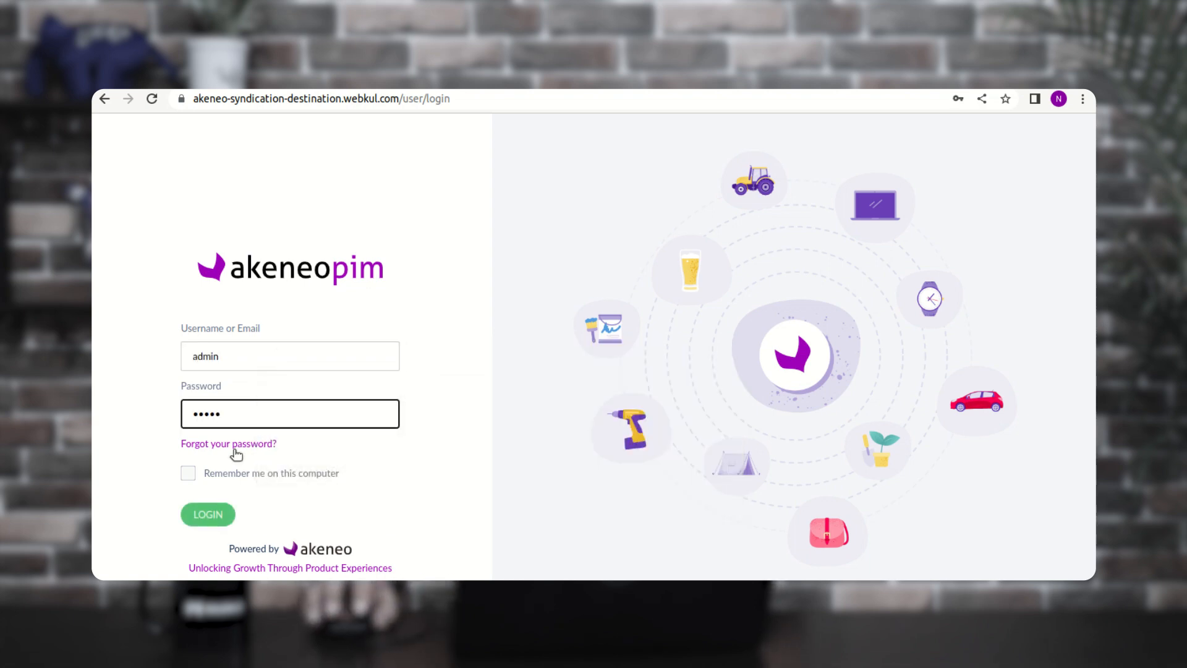
pyautogui.click(209, 515)
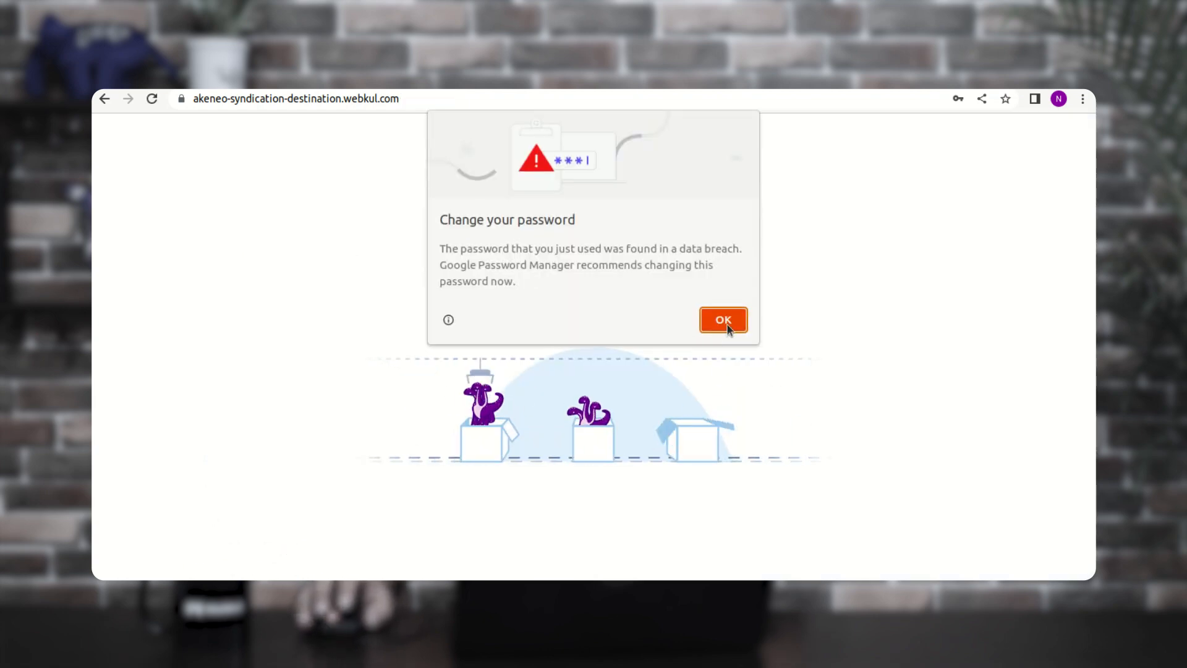
# - Dismiss Chrome's password popups and go to System > Connections
pyautogui.click(734, 324)
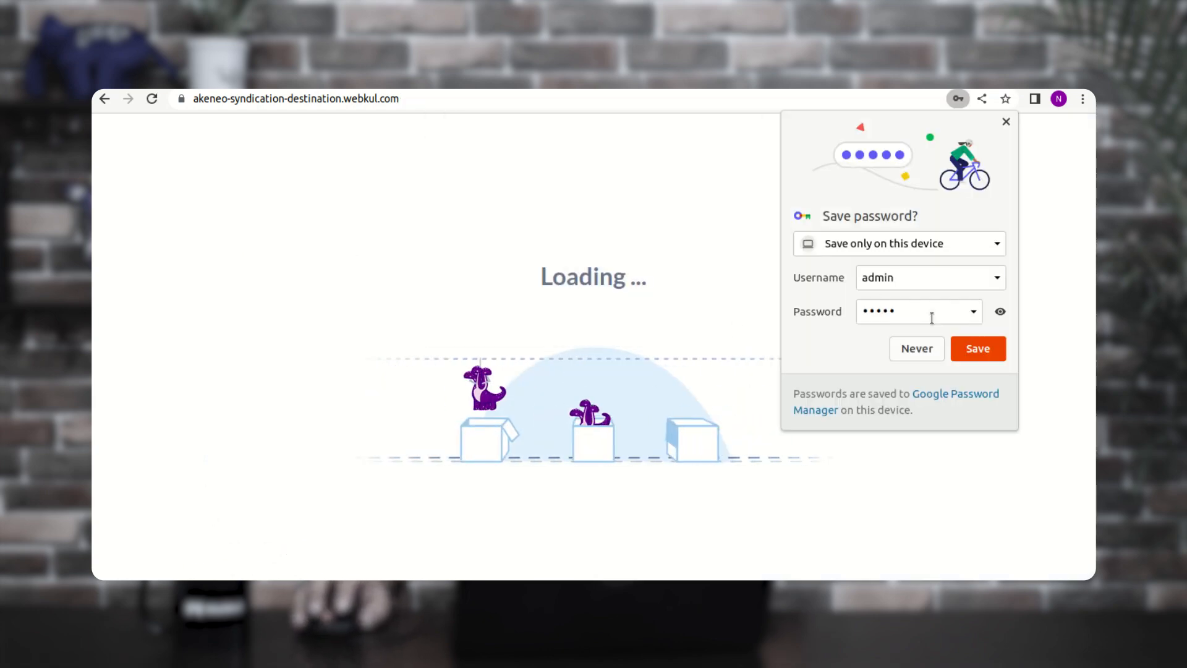
pyautogui.click(927, 350)
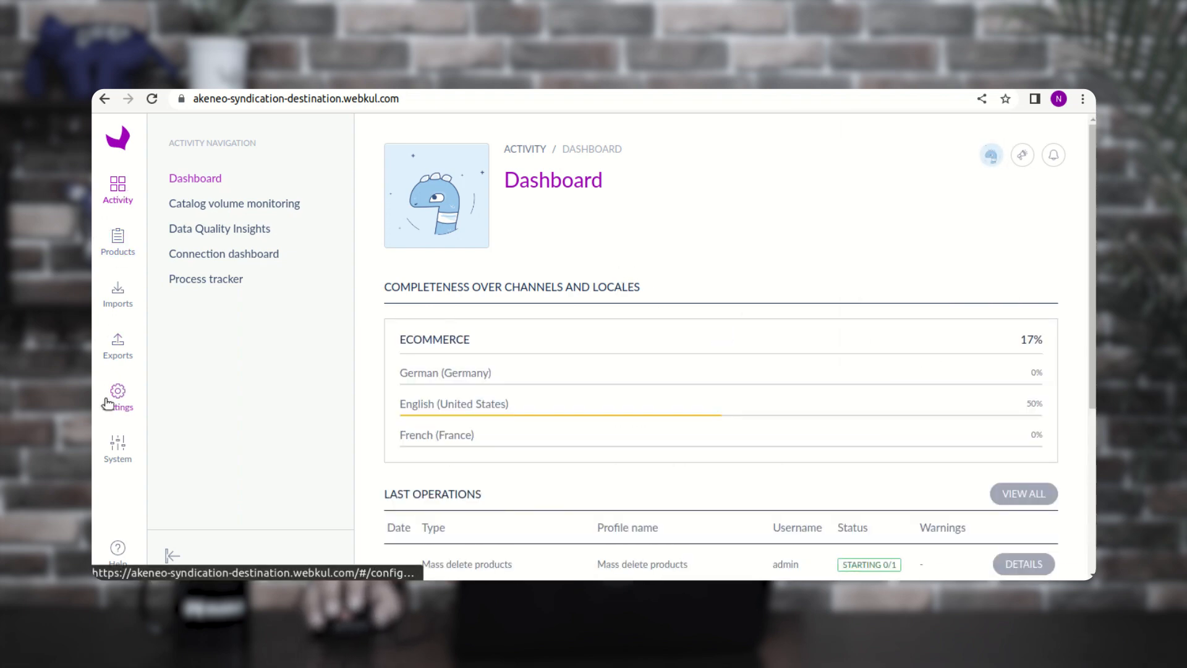
pyautogui.click(115, 452)
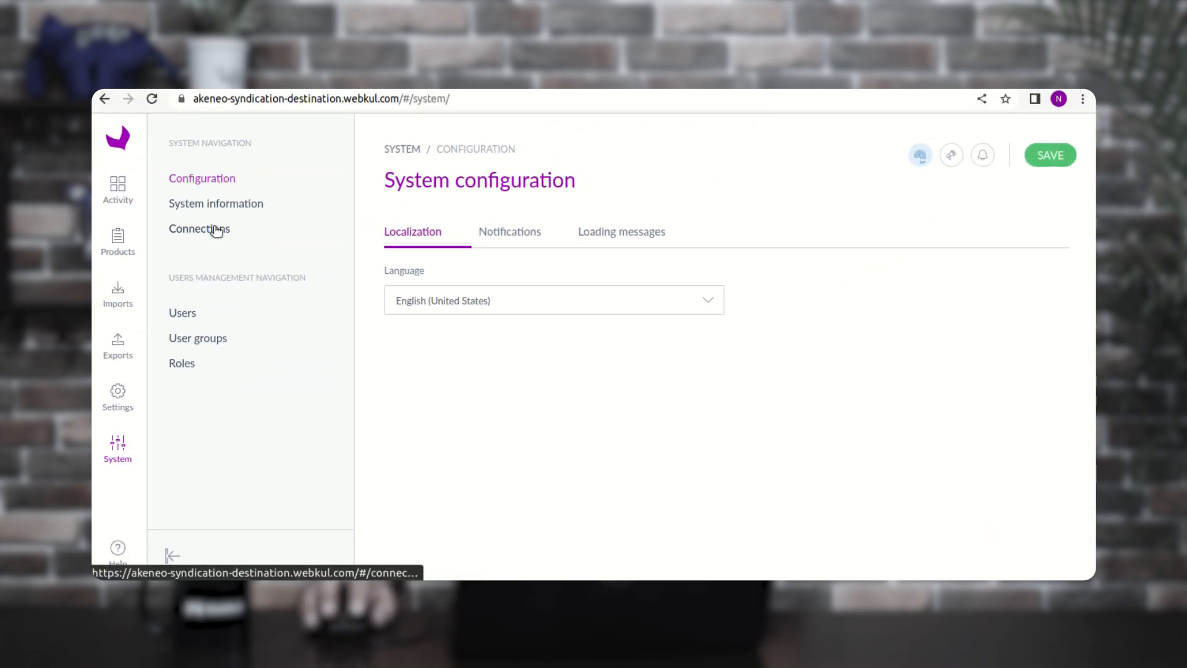
pyautogui.click(216, 230)
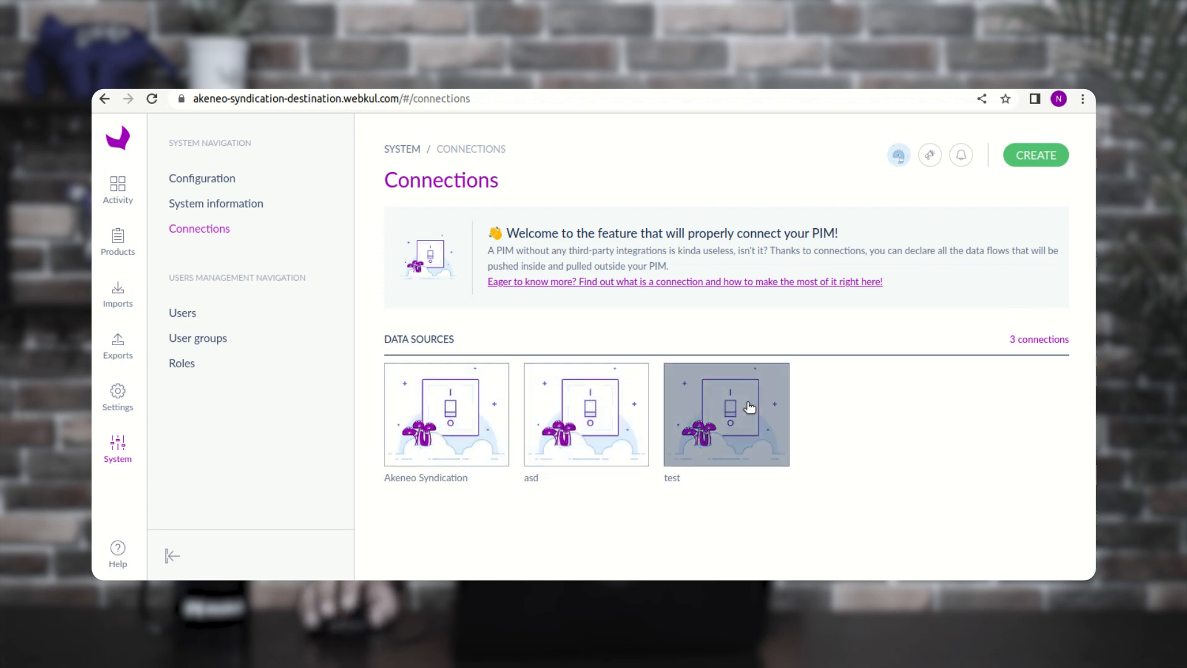
# - Create a Data source connection labelled 'New Test Connection' and save it
pyautogui.click(1031, 157)
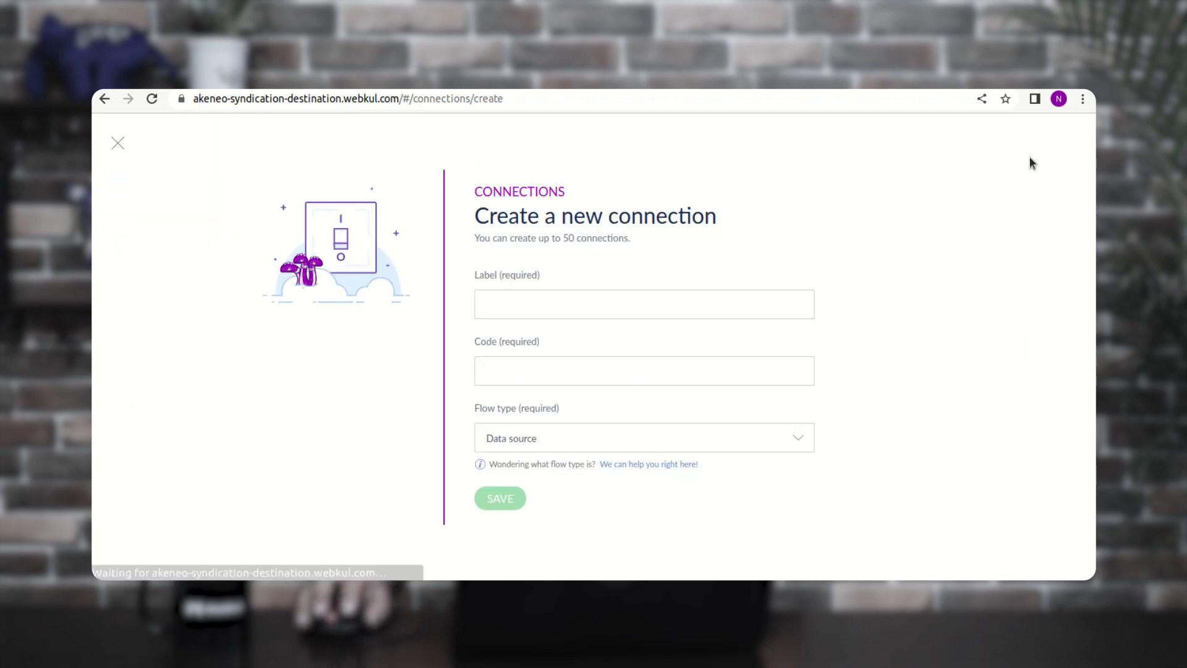
pyautogui.click(547, 298)
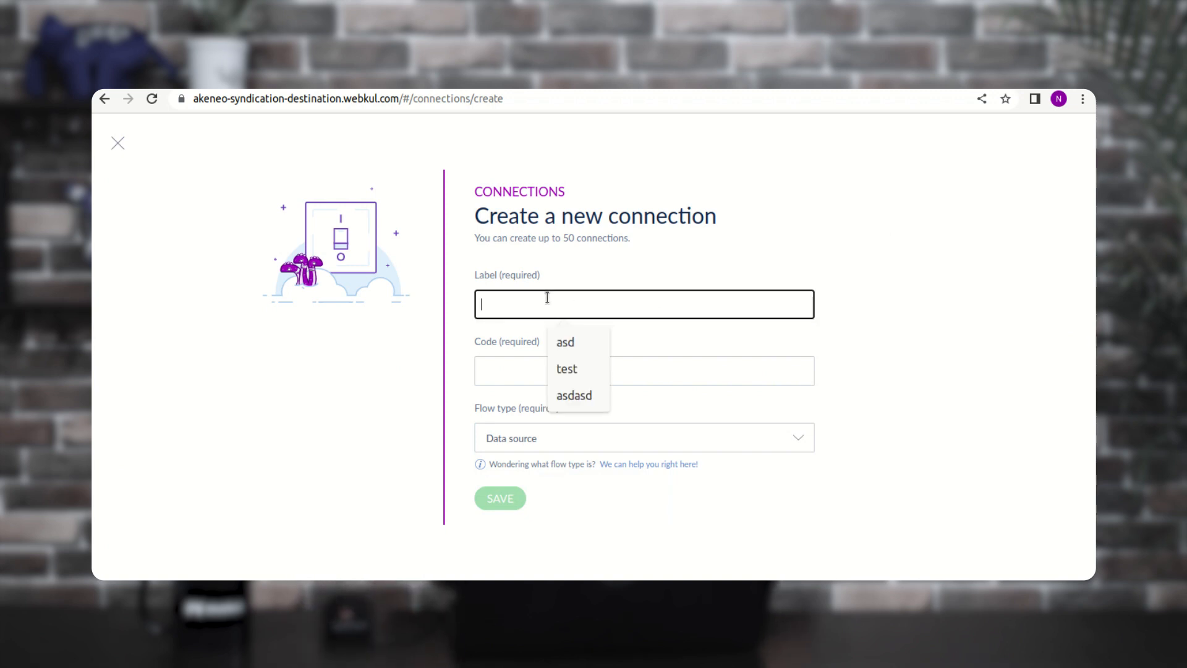
pyautogui.write('Ne')
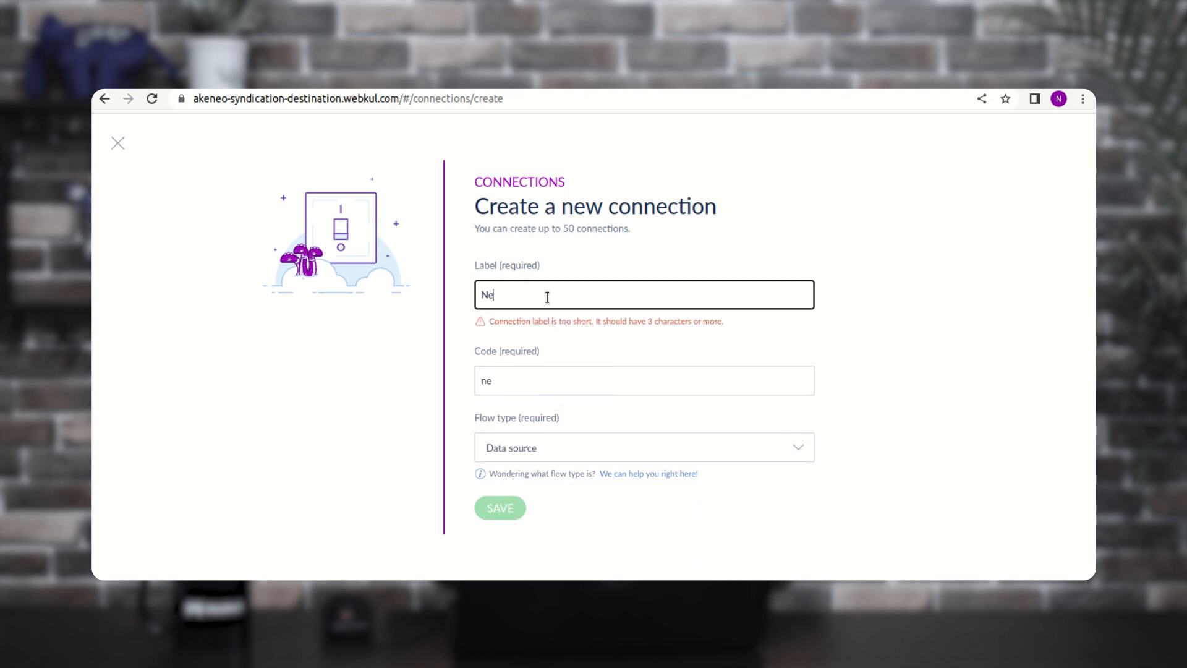
pyautogui.write('w Test')
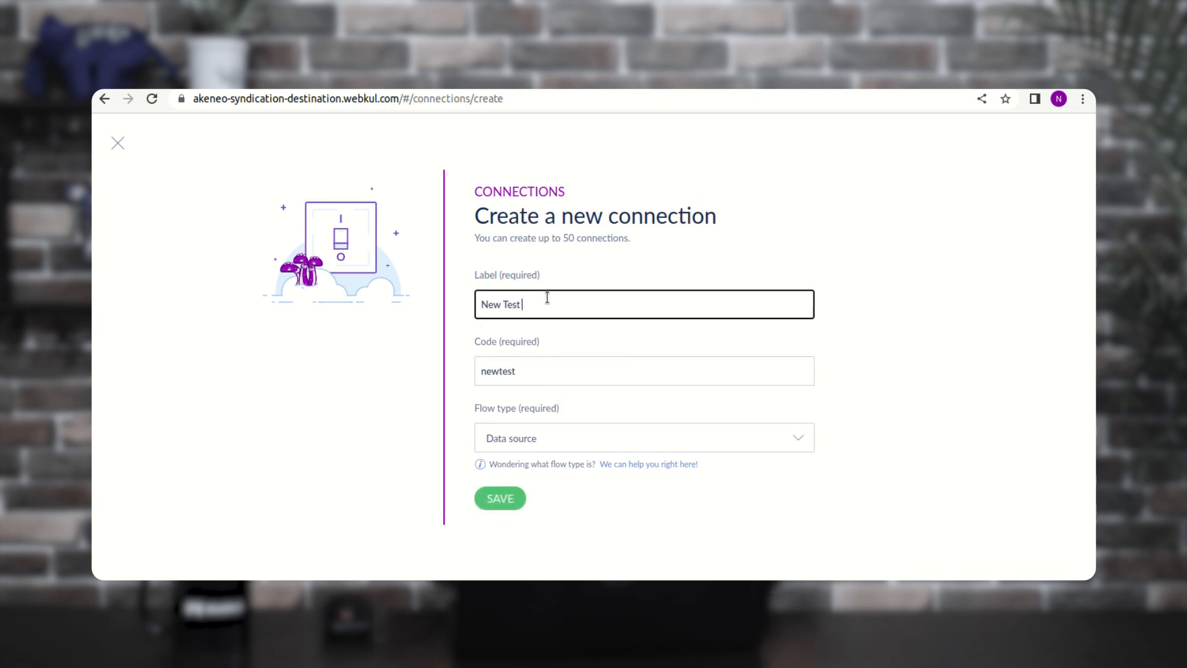
pyautogui.write(' Connection')
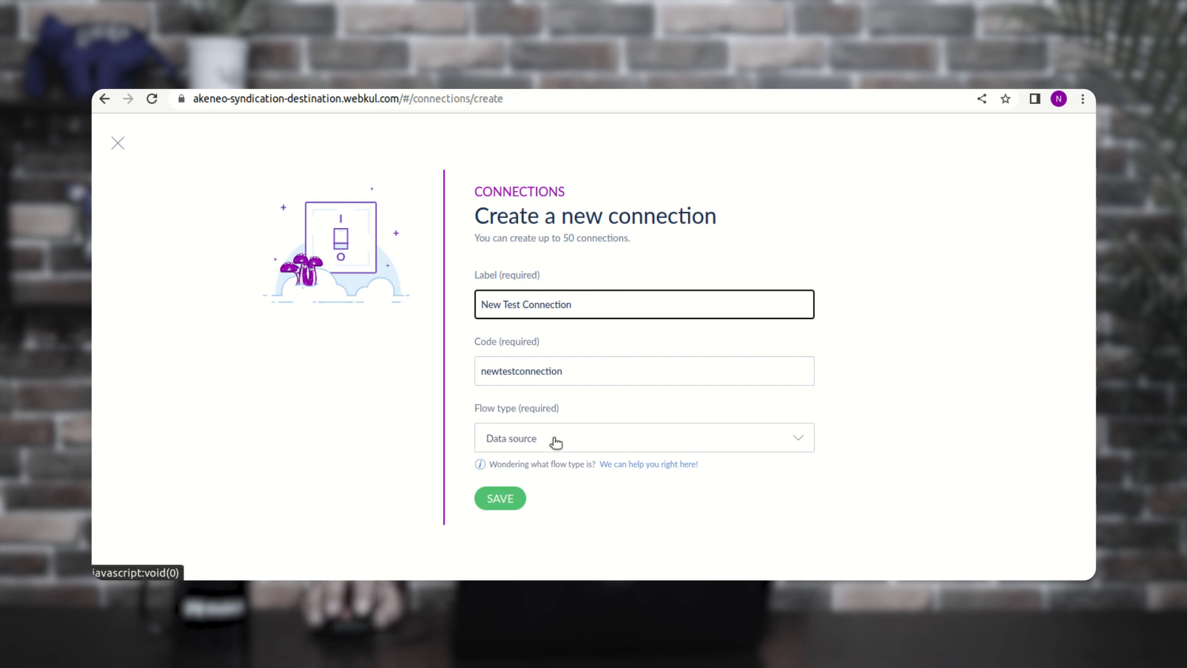
pyautogui.click(505, 501)
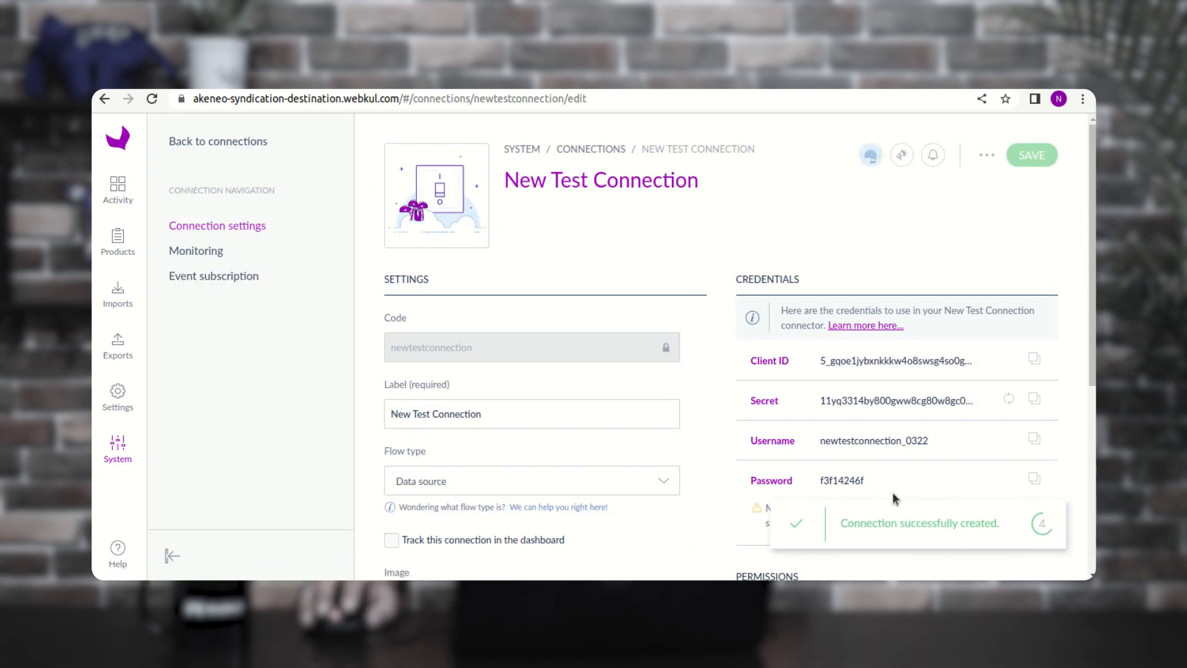
# - Review the New Test Connection's generated API credentials
pyautogui.moveTo(852, 527); pyautogui.dragTo(992, 523)
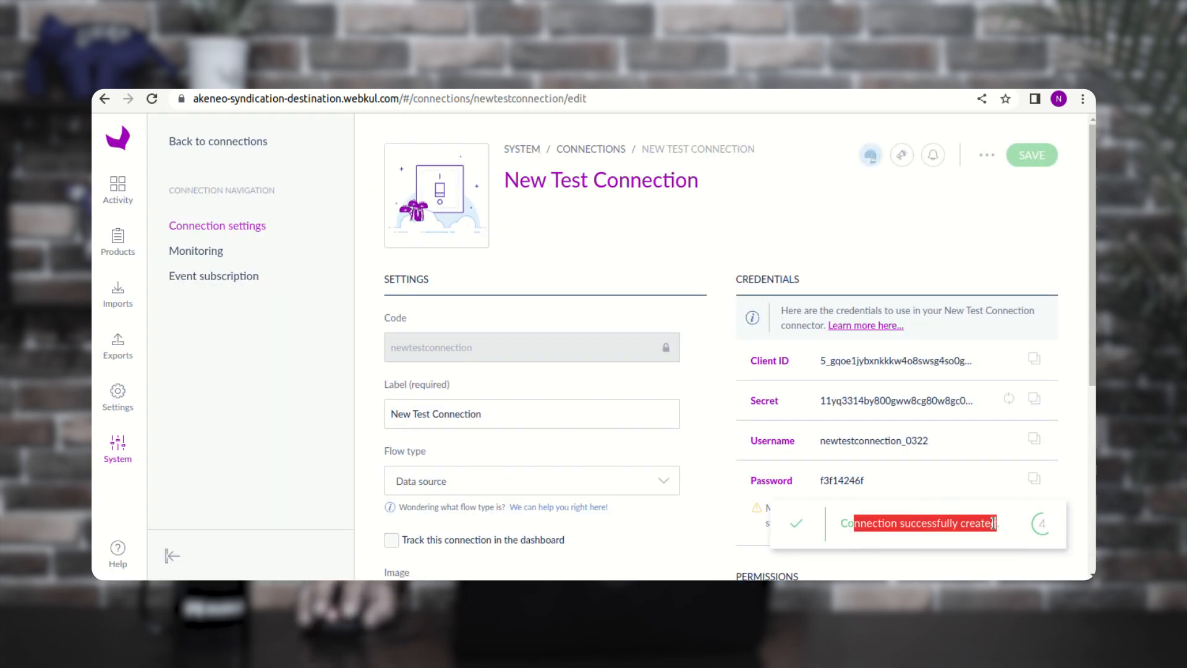
pyautogui.scroll(-2, 993, 523)
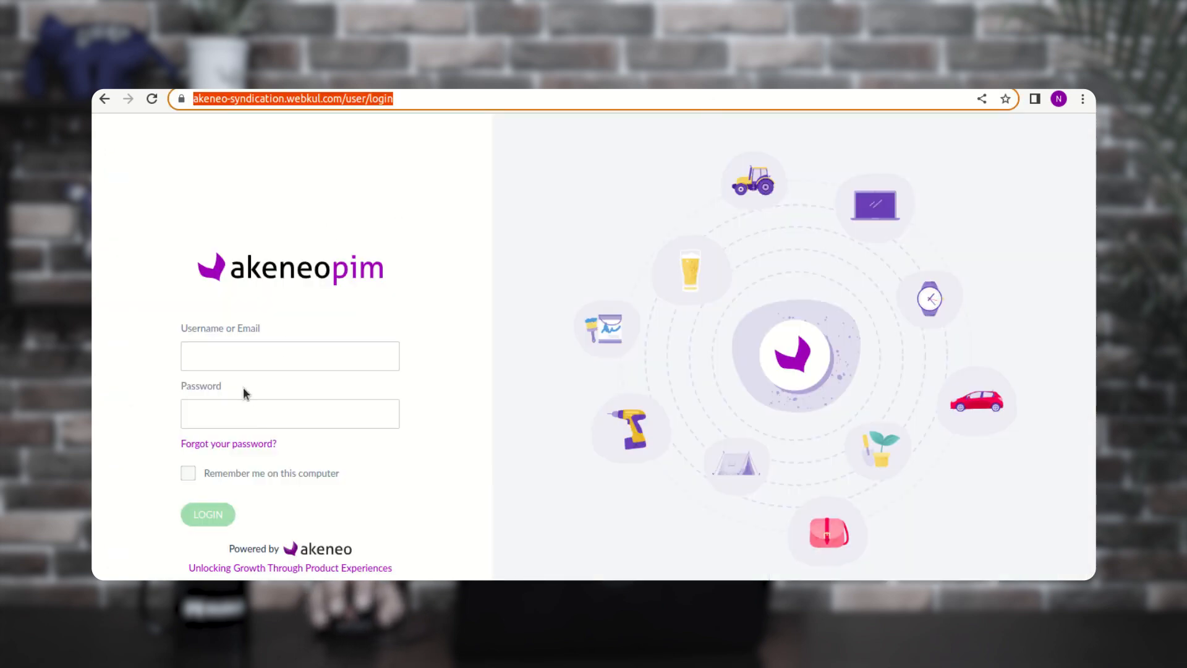
# - Sign in to the source PIM with the demo username and password
pyautogui.click(243, 364)
pyautogui.write('de')
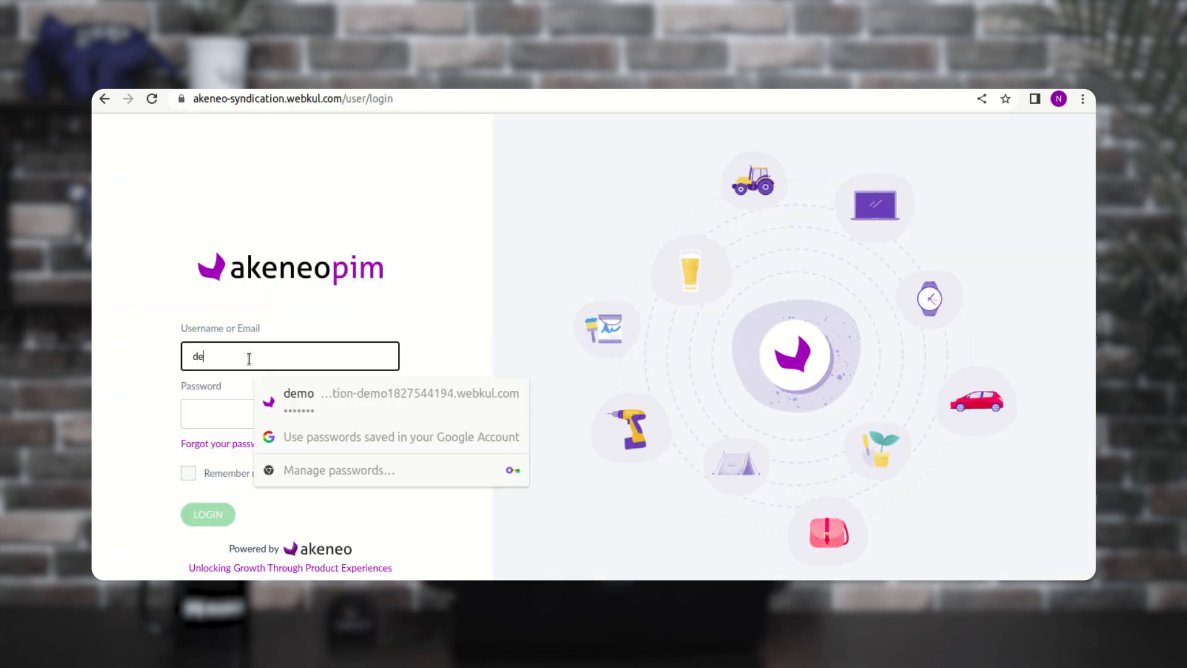
pyautogui.write('mo')
pyautogui.press('Tab')
pyautogui.write('d')
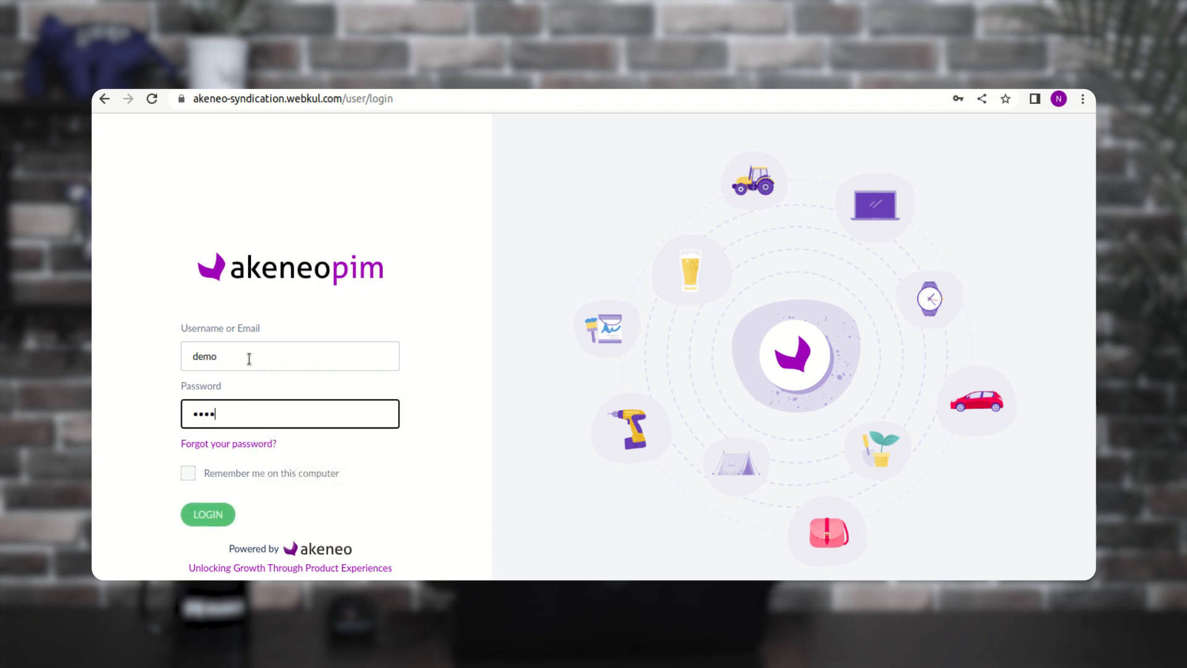
pyautogui.press('Tab')
pyautogui.press('Tab')
pyautogui.press('Tab')
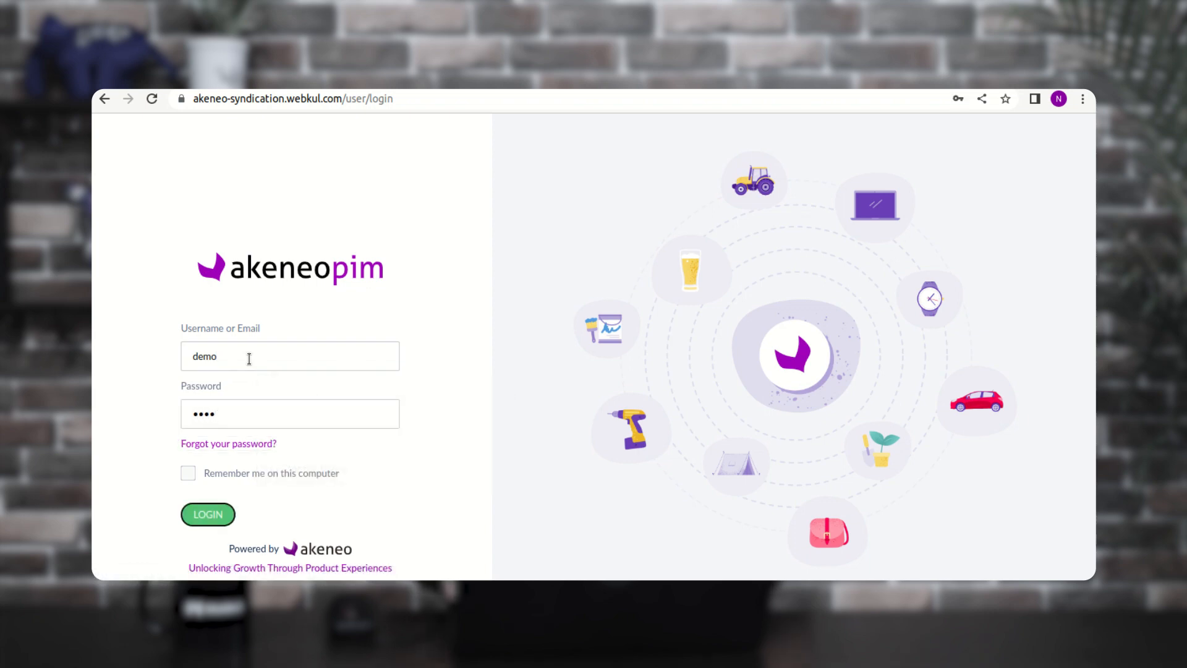
pyautogui.press('Return')
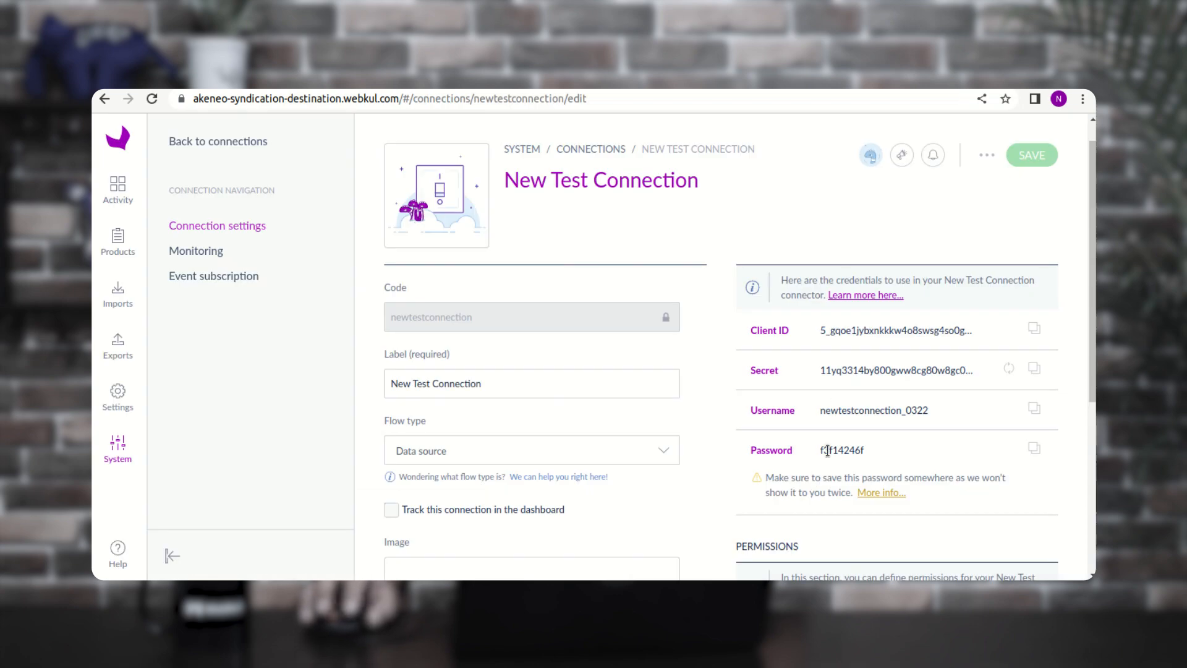
# - Dismiss Chrome's password-check dialog and decline saving the login password
pyautogui.moveTo(827, 450); pyautogui.dragTo(867, 455)
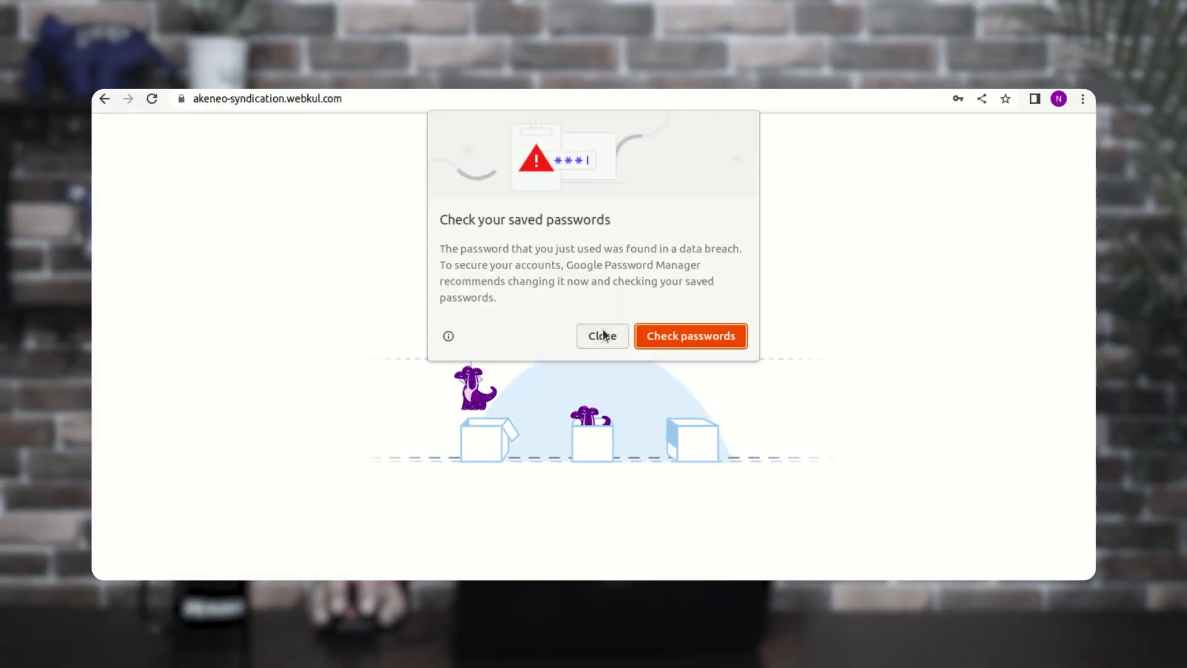
pyautogui.click(603, 338)
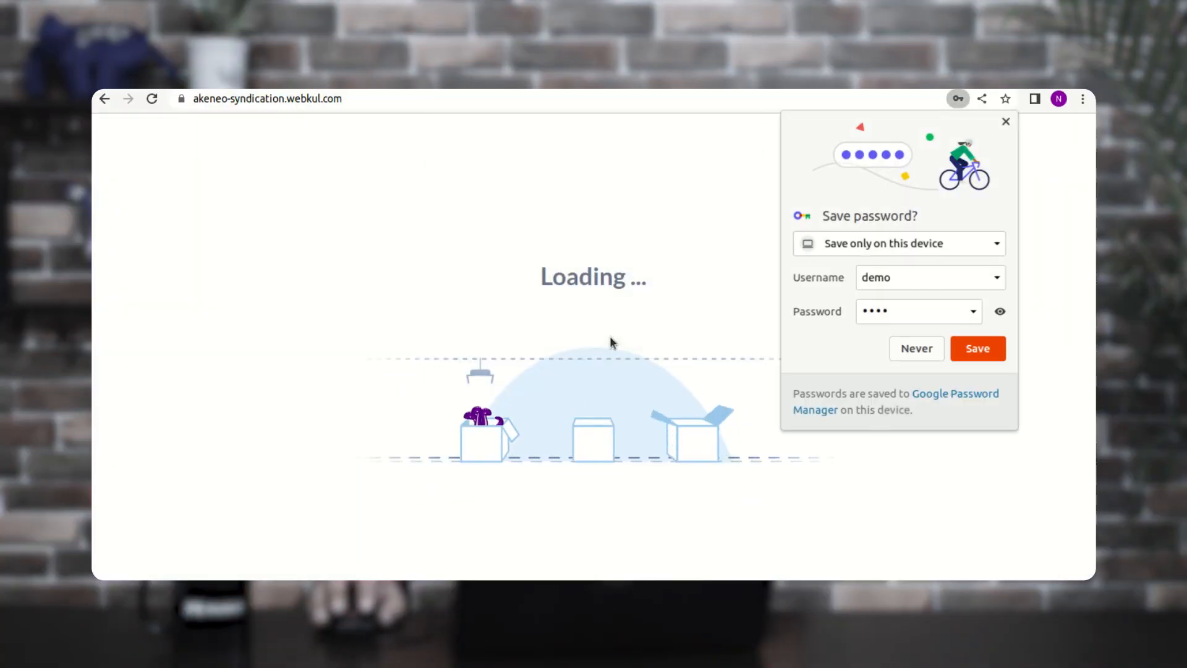
pyautogui.click(917, 349)
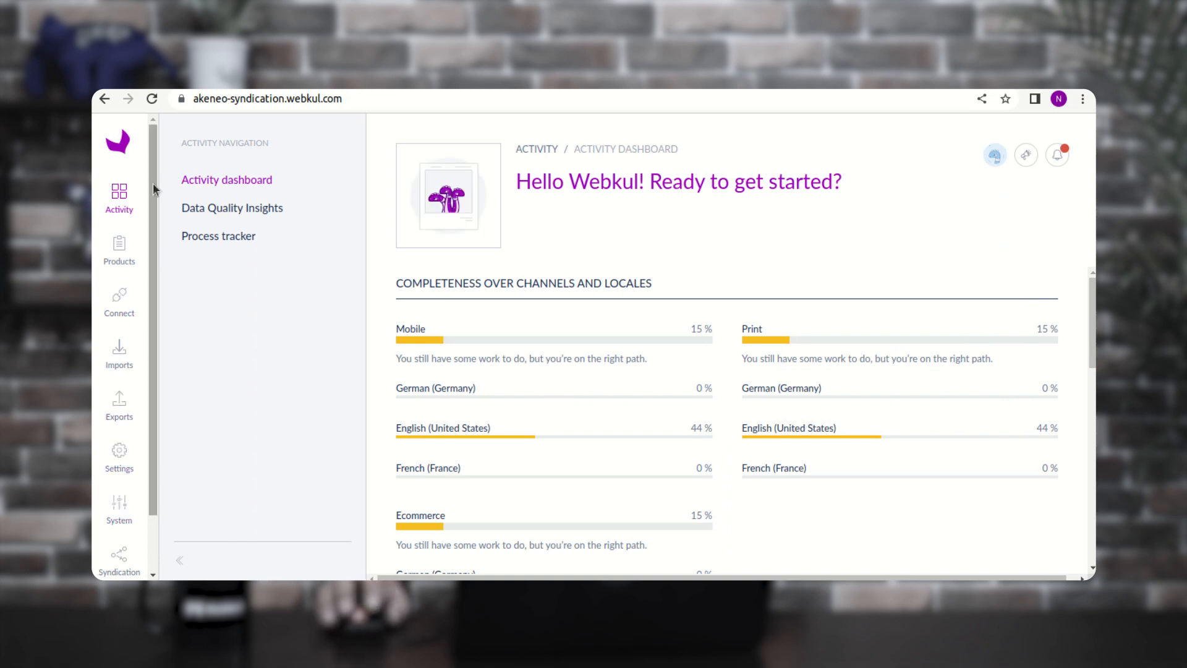
pyautogui.moveTo(153, 183); pyautogui.dragTo(150, 394)
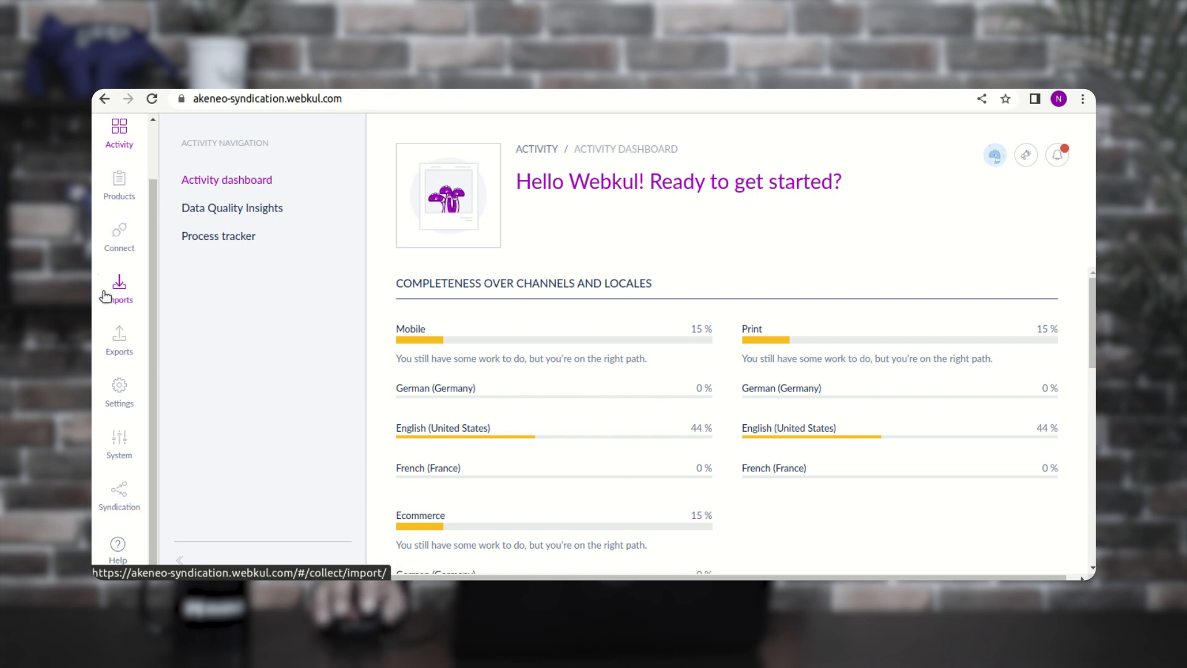
pyautogui.click(123, 497)
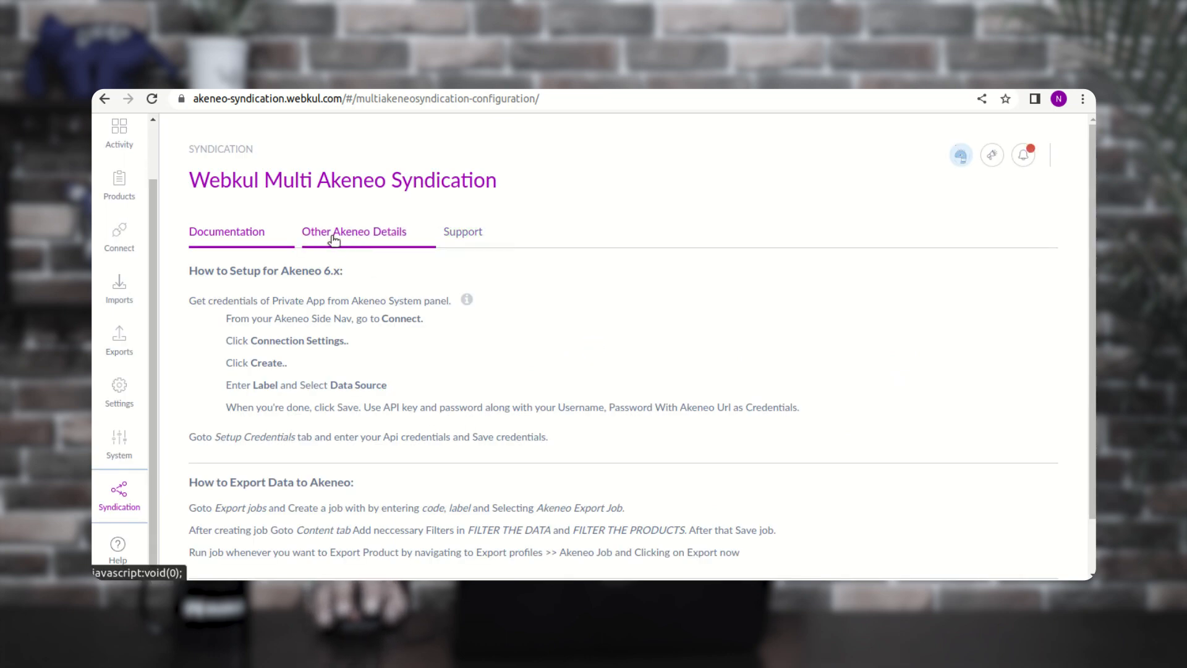
pyautogui.click(334, 240)
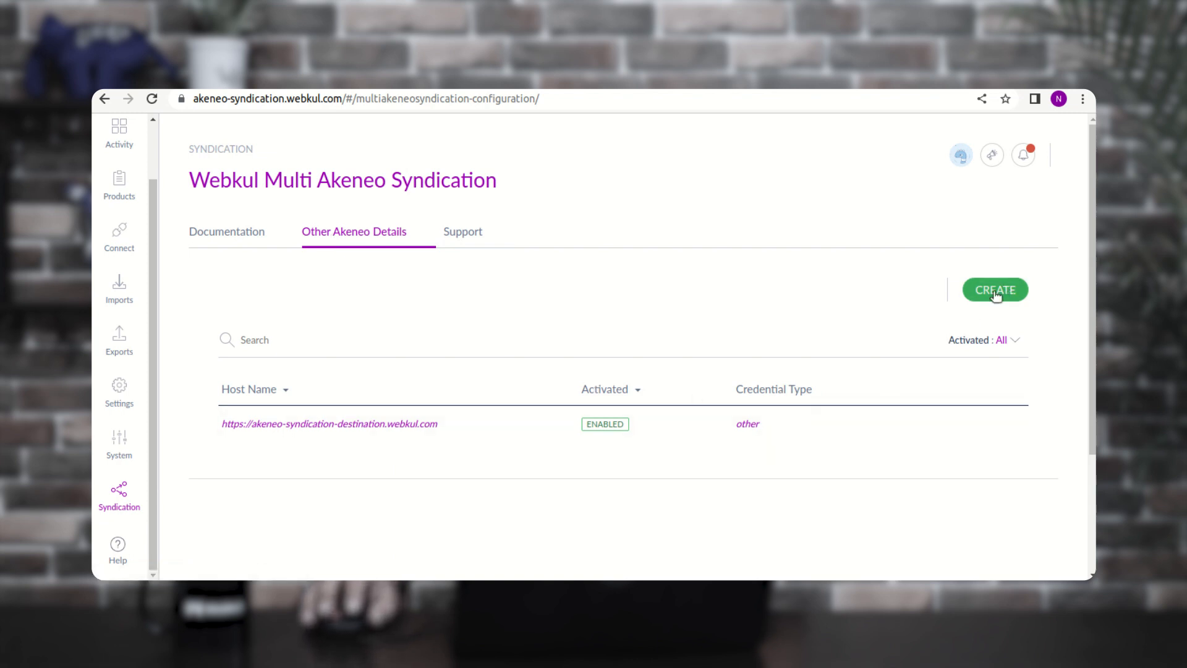
pyautogui.moveTo(490, 431)
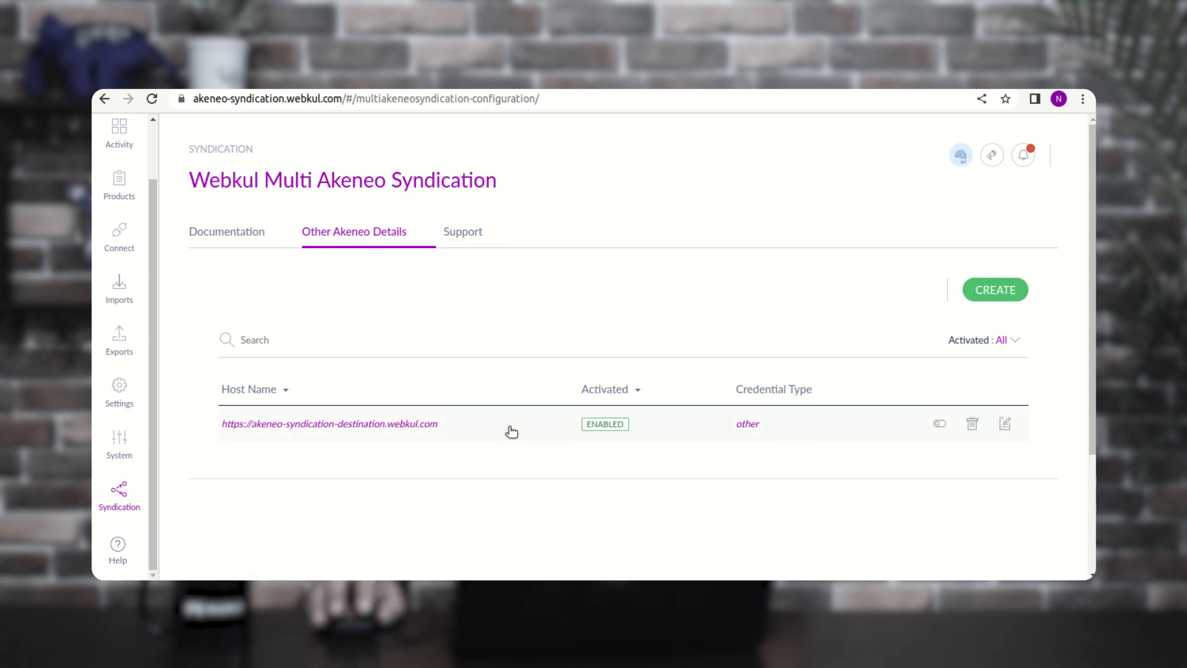
# - Start new Other Akeneo API details and enter the destination PIM URL as Host Name
pyautogui.click(994, 269)
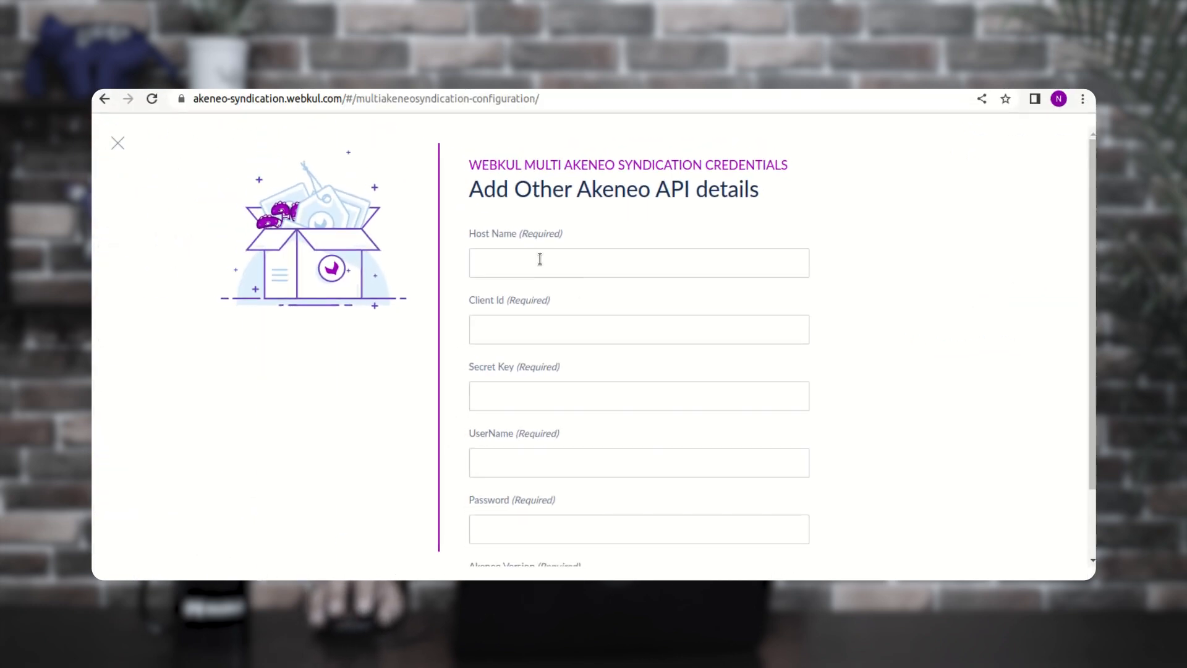
pyautogui.moveTo(483, 189); pyautogui.dragTo(762, 196)
pyautogui.click(699, 207)
pyautogui.moveTo(515, 185); pyautogui.dragTo(755, 180)
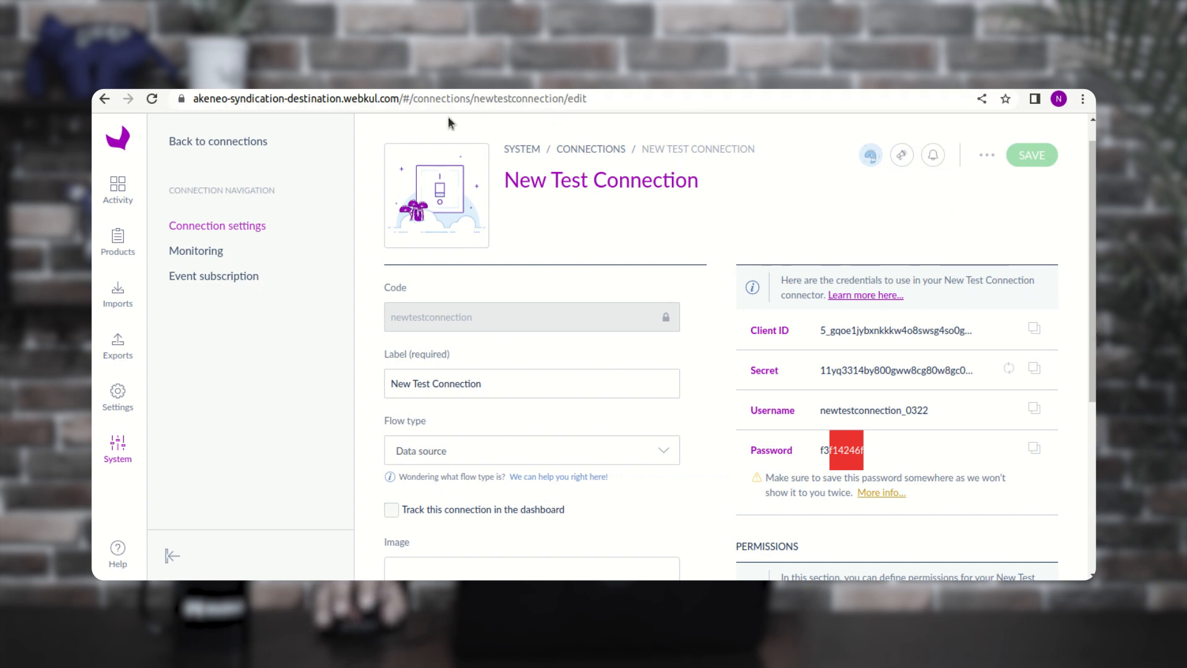
pyautogui.click(389, 101)
pyautogui.click(423, 100)
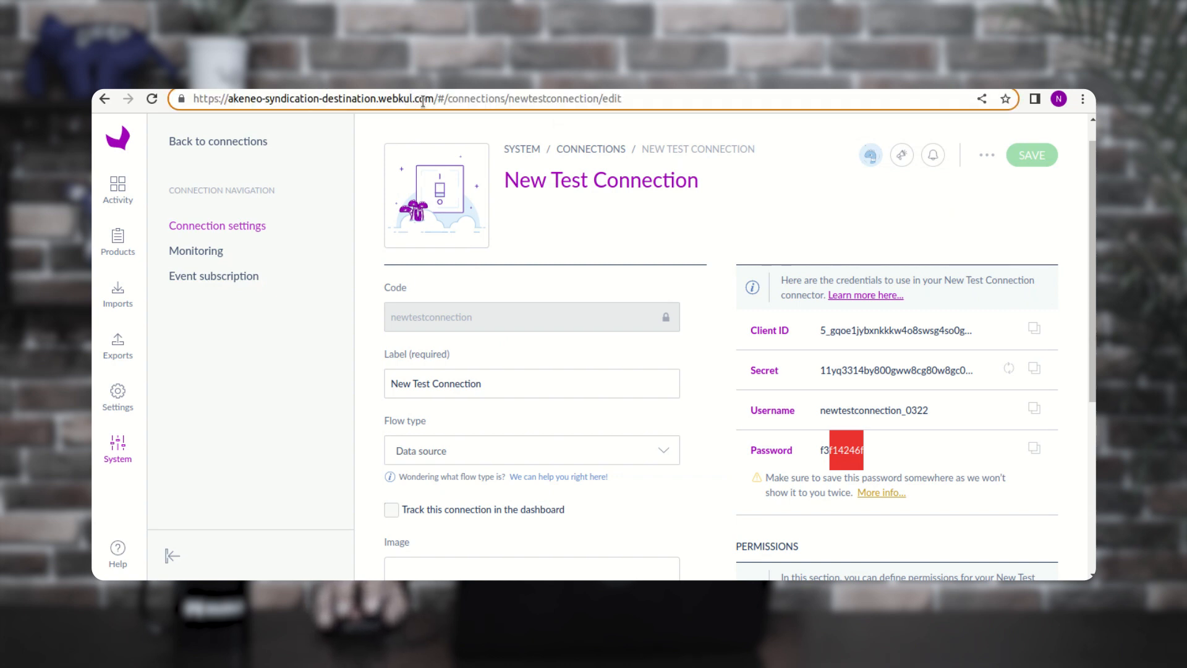
pyautogui.moveTo(435, 99); pyautogui.dragTo(192, 103)
pyautogui.hotkey('ctrl', 'c')
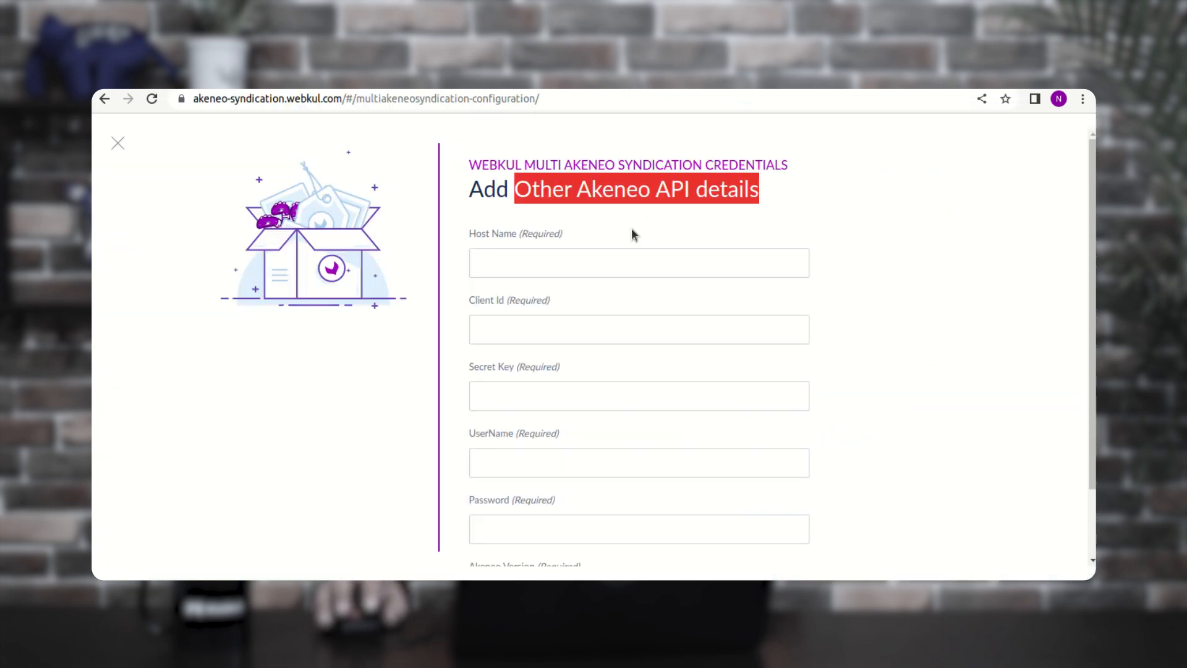
pyautogui.click(538, 257)
pyautogui.hotkey('ctrl', 'v')
pyautogui.write('/')
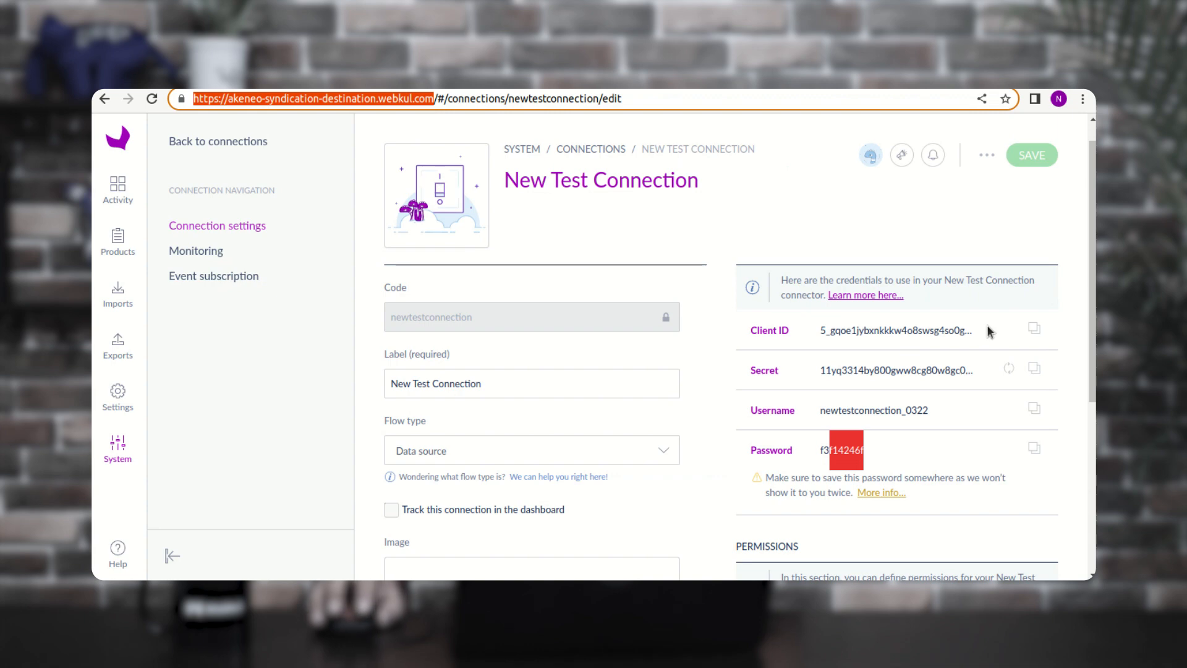
# - Copy the New Test Connection's Client ID and secret into the Client Id and Secret Key fields
pyautogui.click(1036, 328)
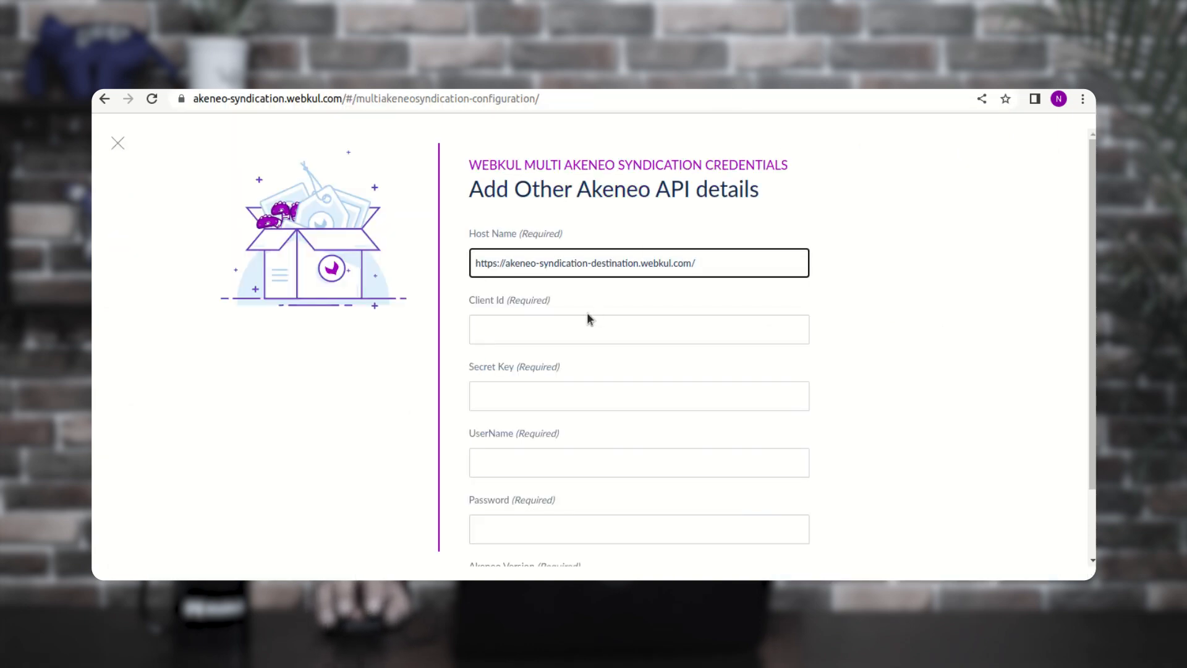
pyautogui.click(578, 320)
pyautogui.click(578, 320)
pyautogui.hotkey('ctrl', 'v')
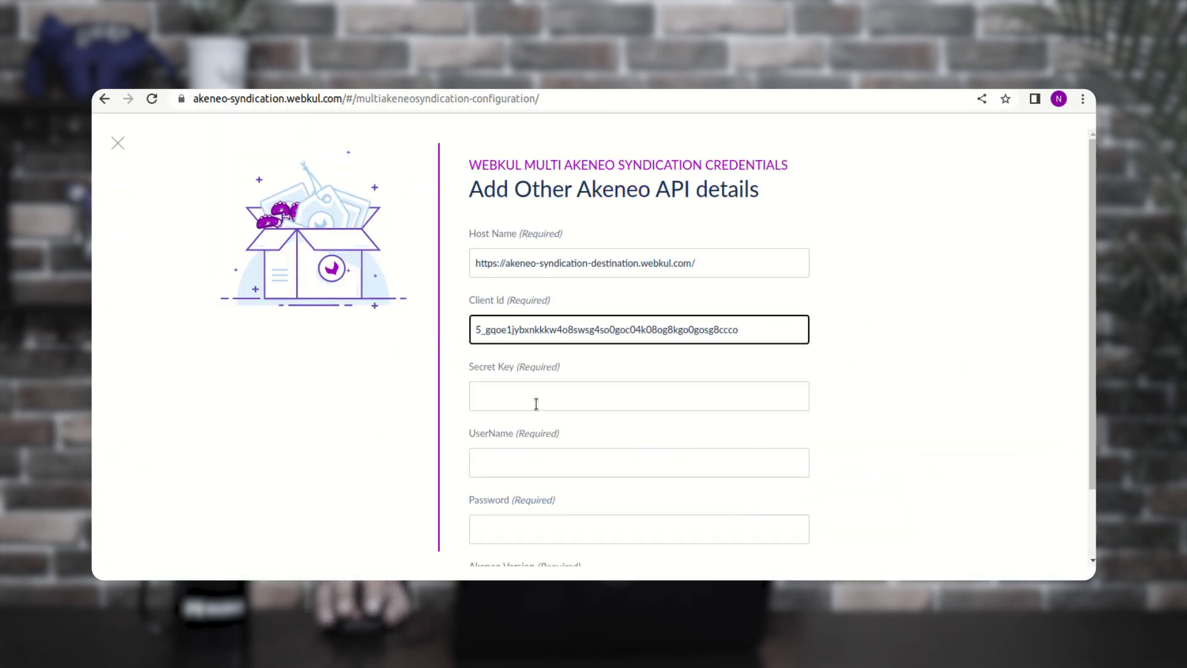
pyautogui.click(536, 403)
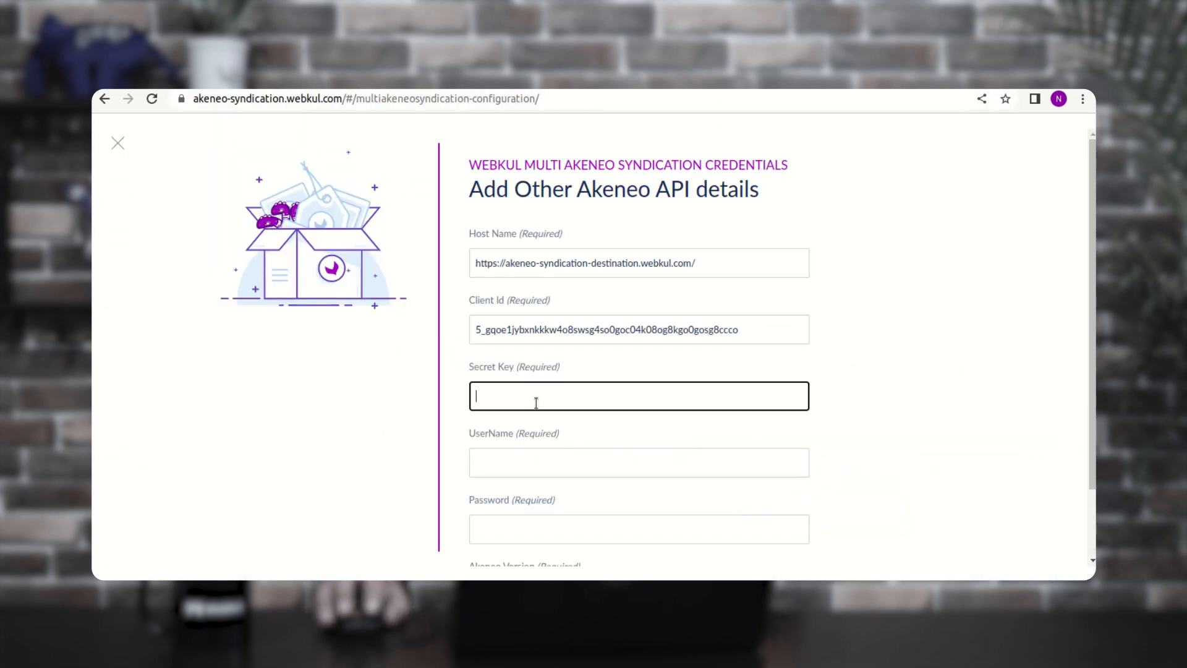
pyautogui.hotkey('ctrl', 'v')
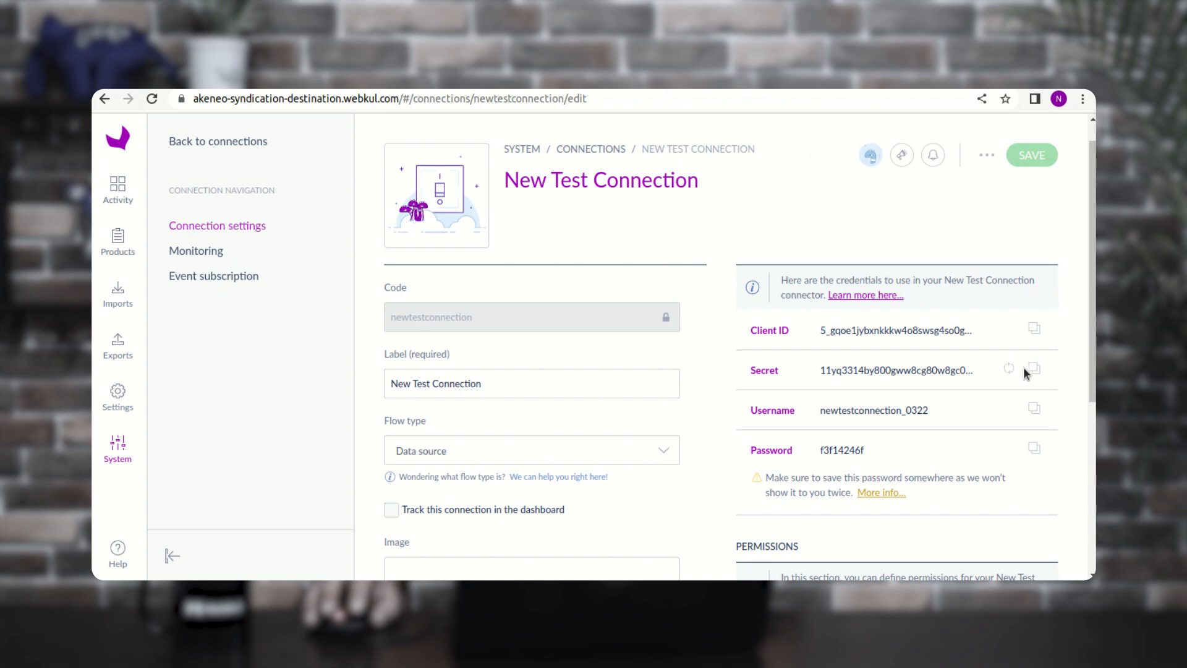
pyautogui.click(1032, 370)
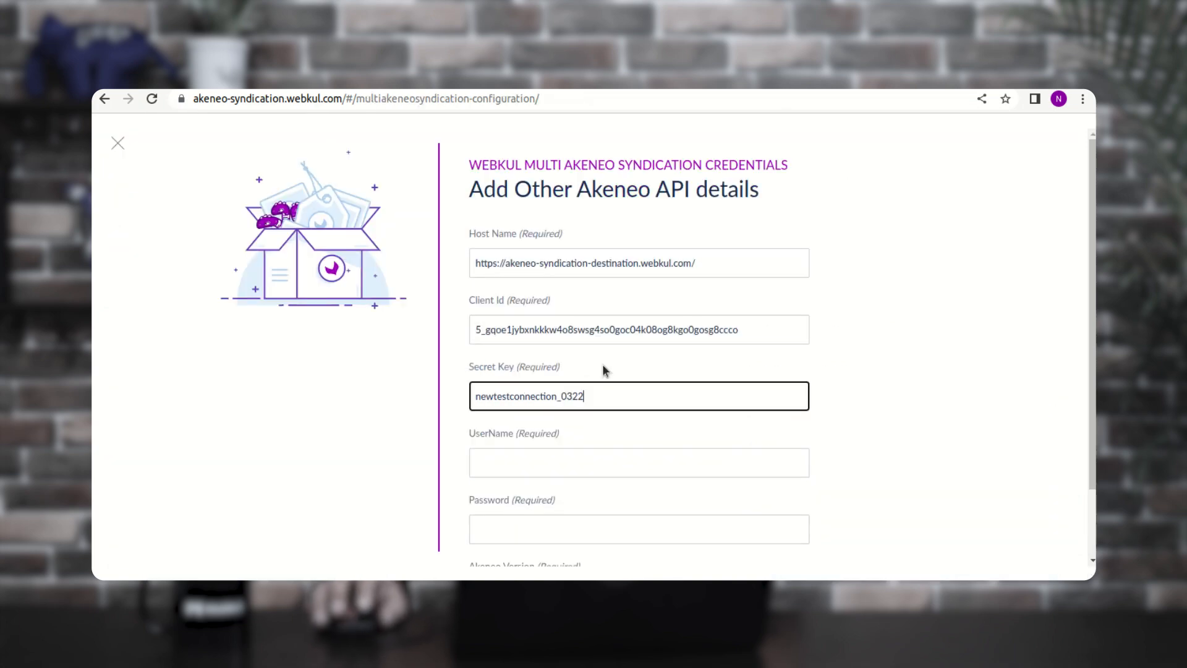
pyautogui.moveTo(600, 394); pyautogui.dragTo(464, 402)
pyautogui.hotkey('ctrl', 'v')
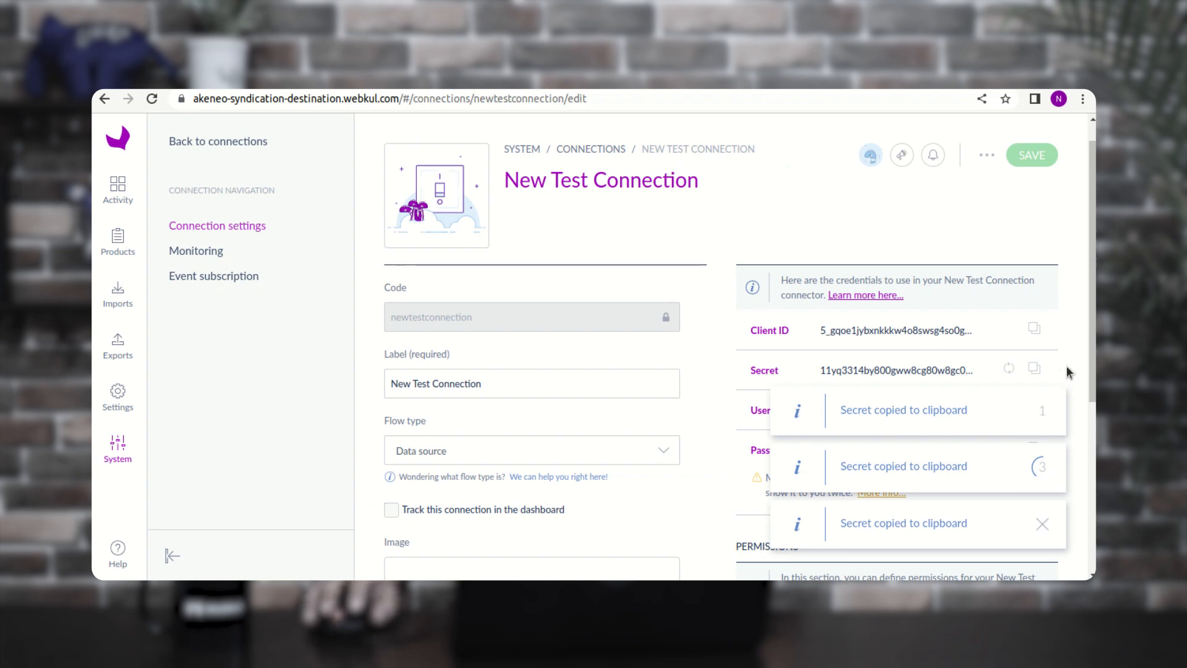
# - Copy the connection's username and password into the UserName and Password fields
pyautogui.scroll(-1, 1063, 346)
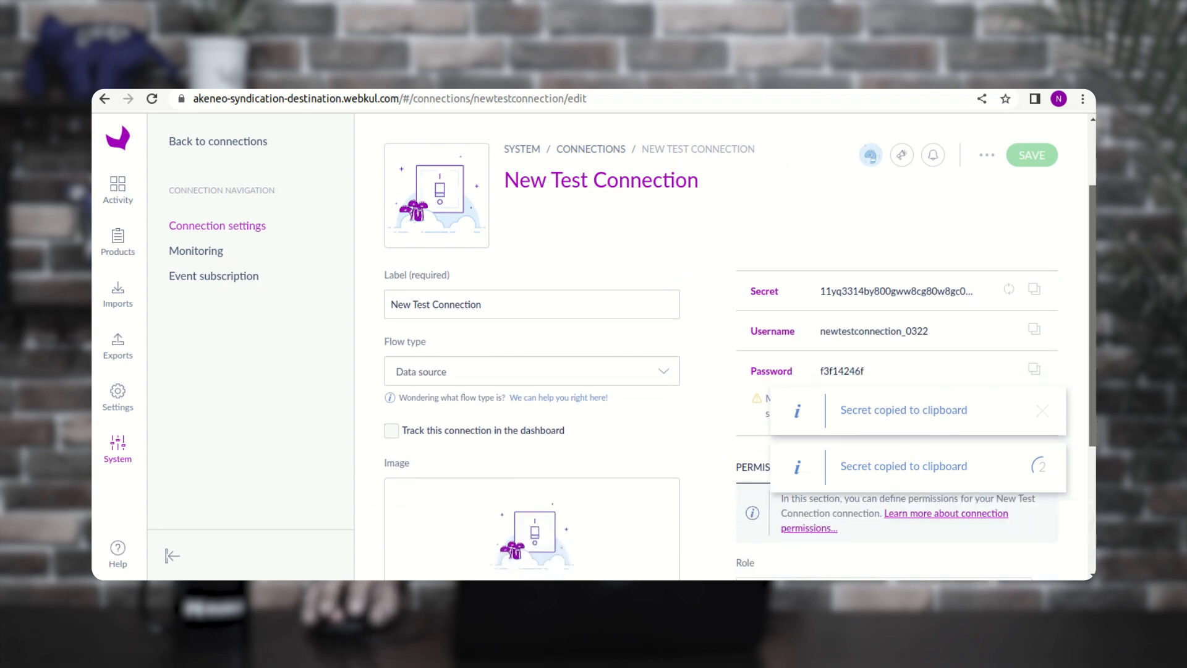
pyautogui.click(1034, 329)
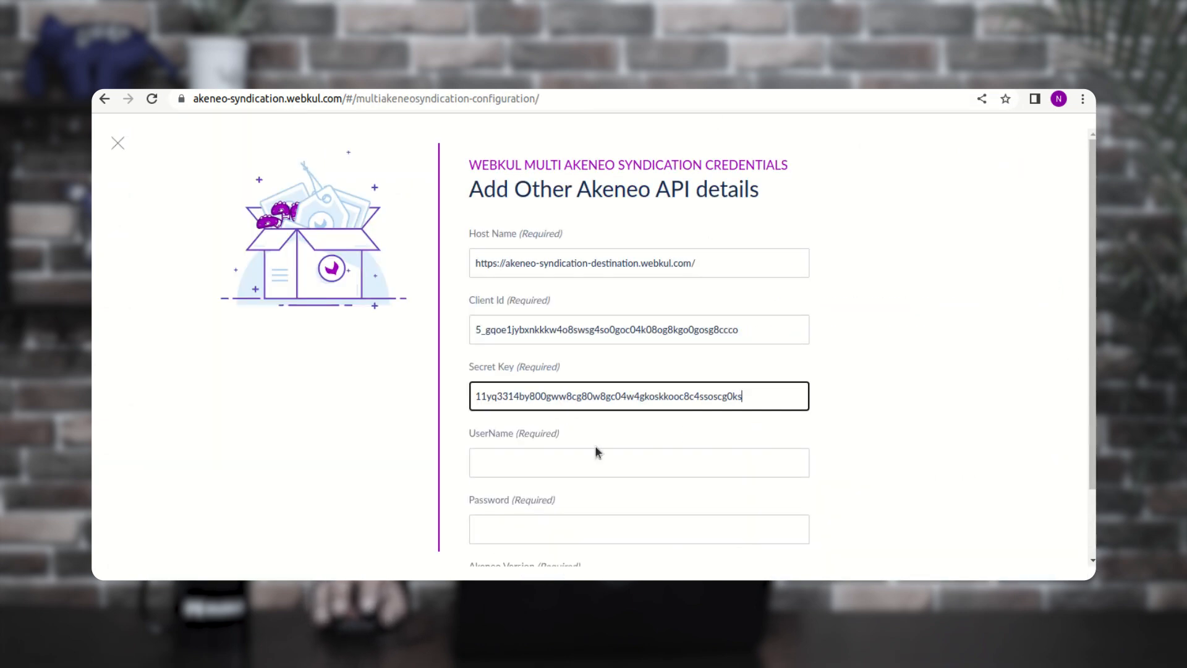
pyautogui.click(587, 457)
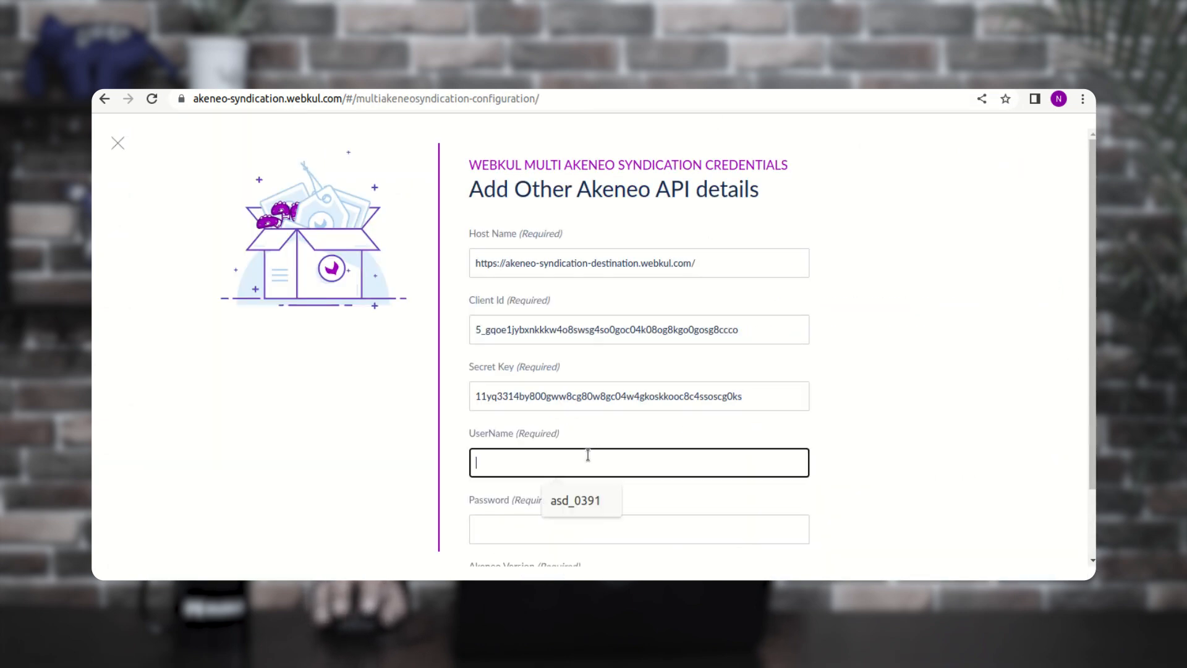
pyautogui.hotkey('ctrl', 'v')
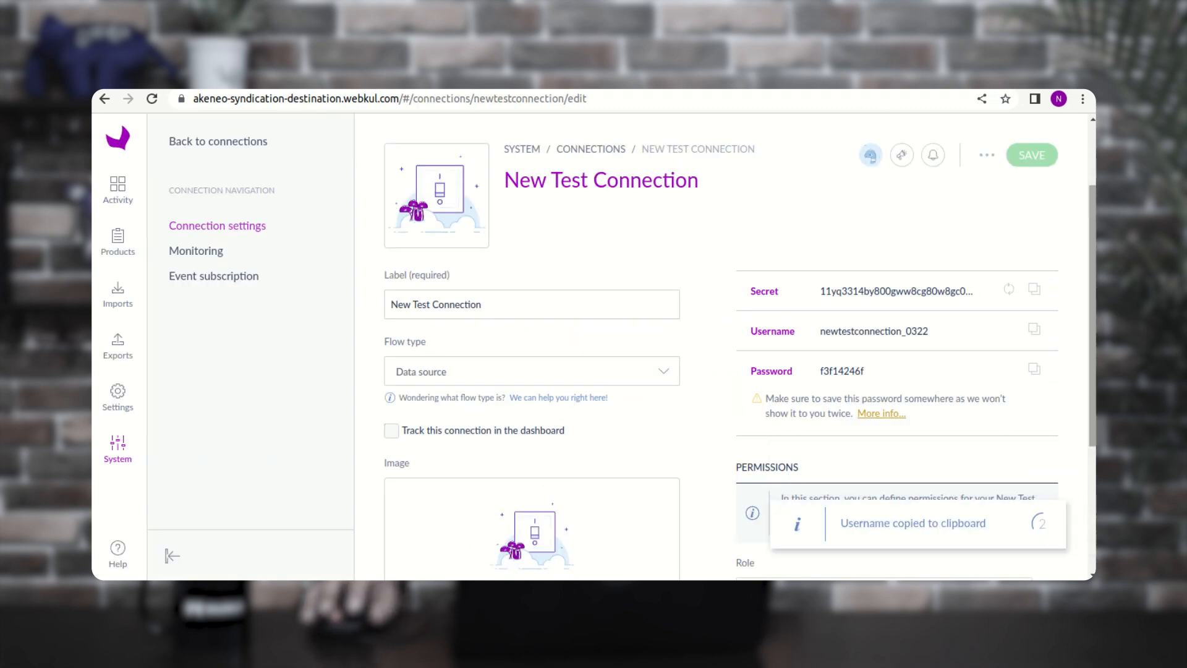
pyautogui.scroll(-1, 618, 346)
pyautogui.scroll(2, 1051, 327)
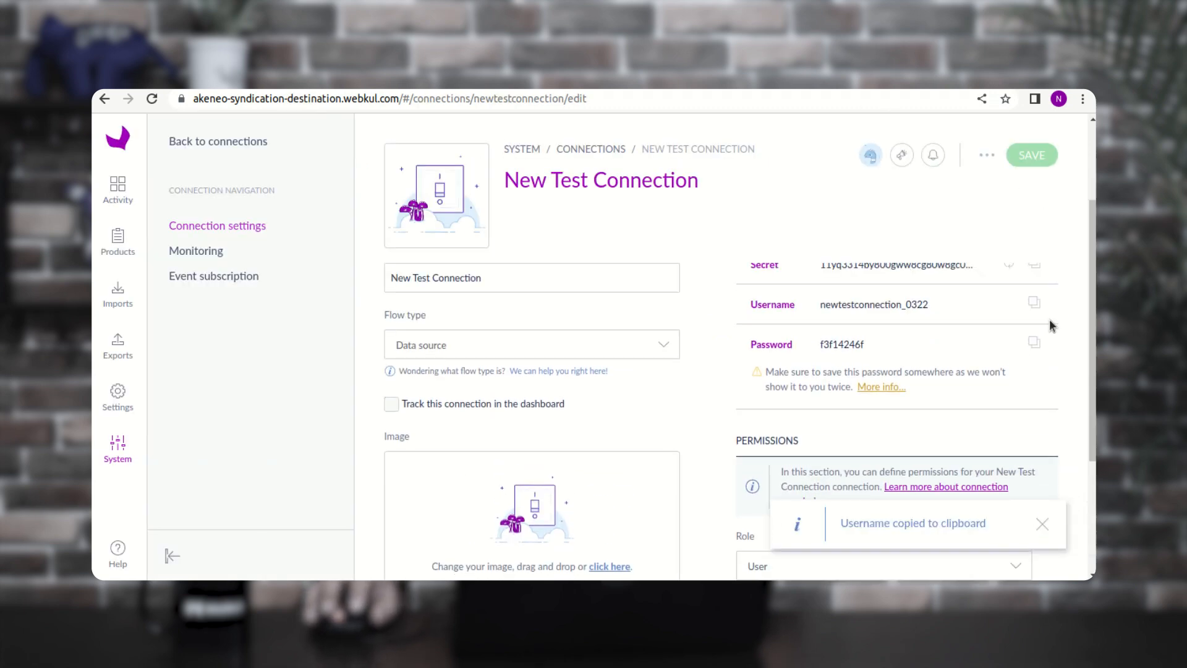
pyautogui.click(1035, 344)
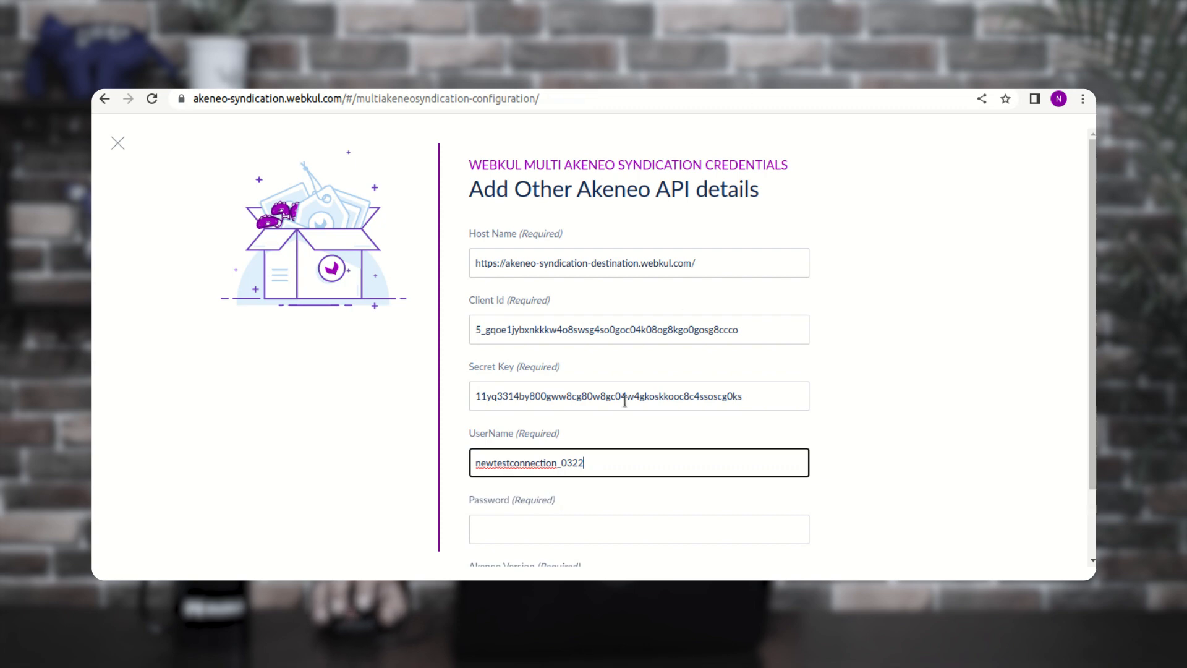
pyautogui.scroll(-1, 537, 470)
pyautogui.click(529, 441)
pyautogui.hotkey('ctrl', 'v')
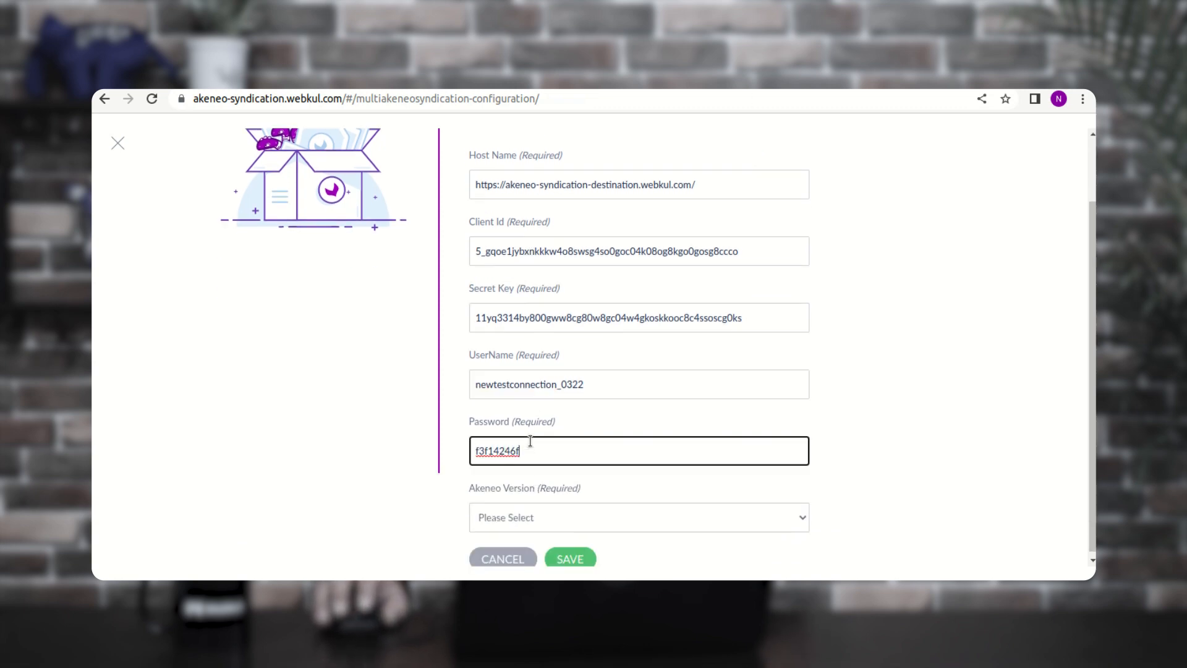
# - Set the Akeneo version to 'is 5.0 or above' and save the credentials
pyautogui.click(536, 514)
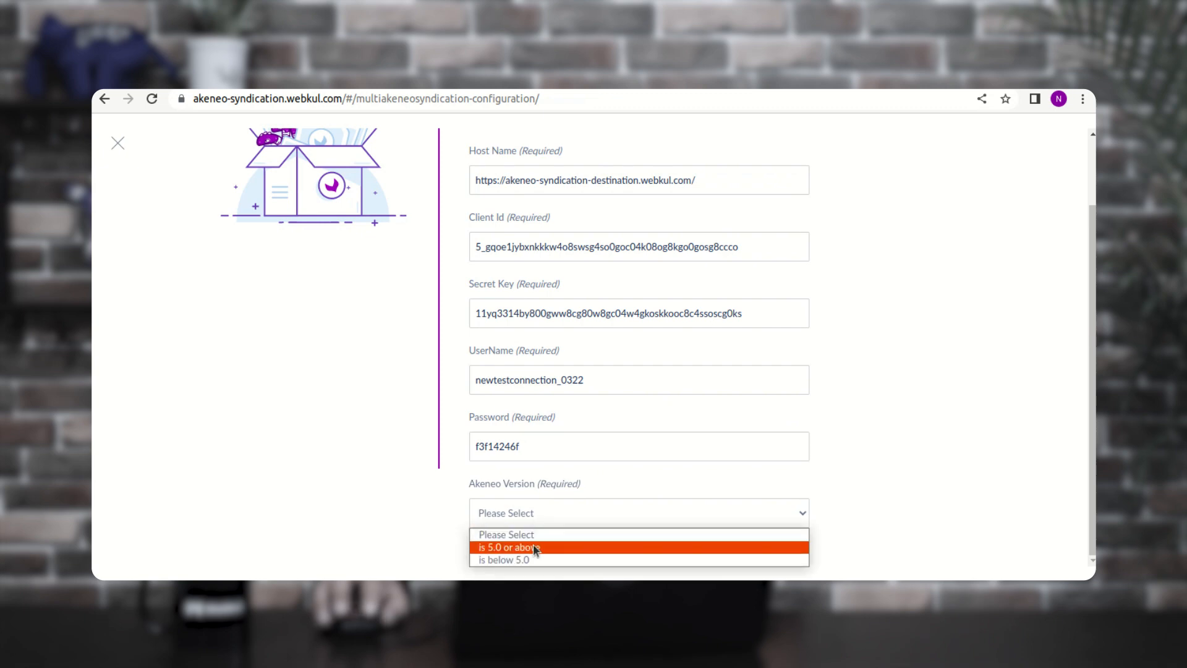
pyautogui.click(535, 548)
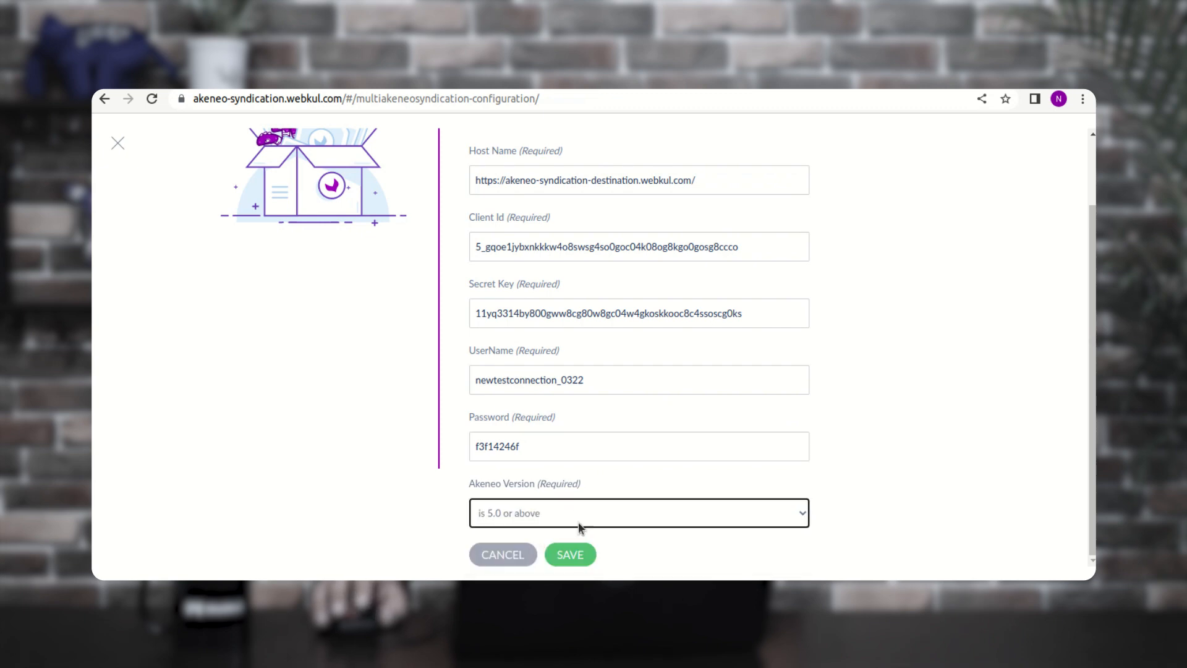
pyautogui.scroll(2, 1094, 224)
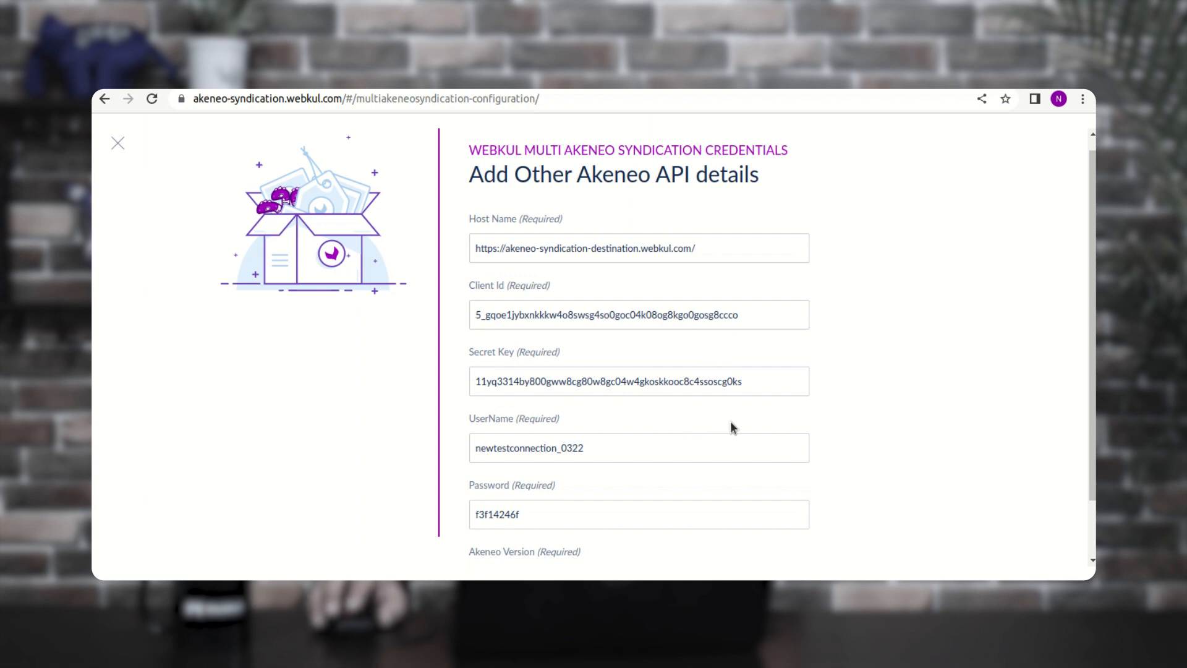
pyautogui.scroll(-2, 729, 421)
pyautogui.click(570, 556)
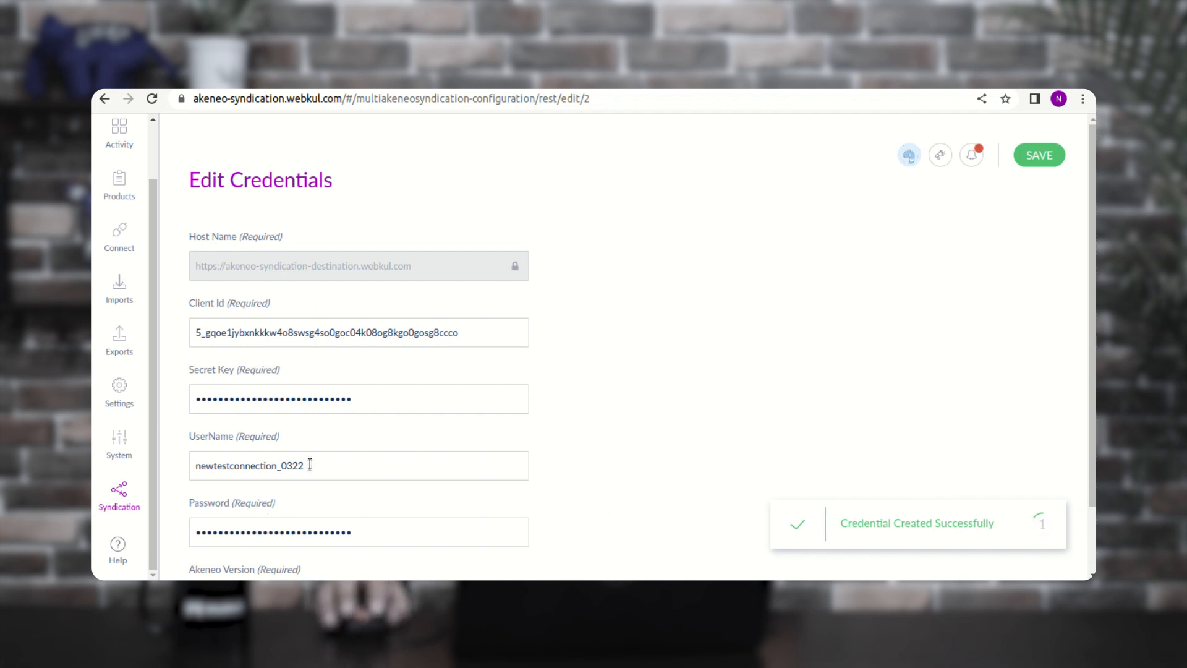
# - Check the saved credentials, then return to the Syndication host list
pyautogui.moveTo(310, 464); pyautogui.dragTo(186, 466)
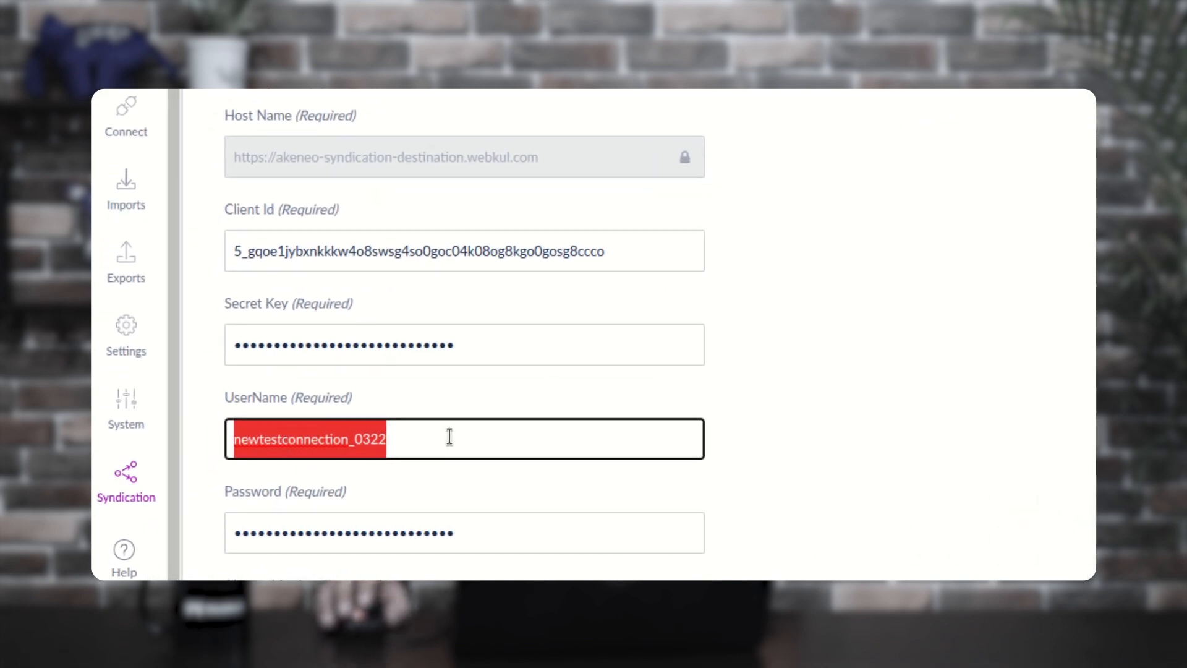
pyautogui.scroll(-2, 557, 445)
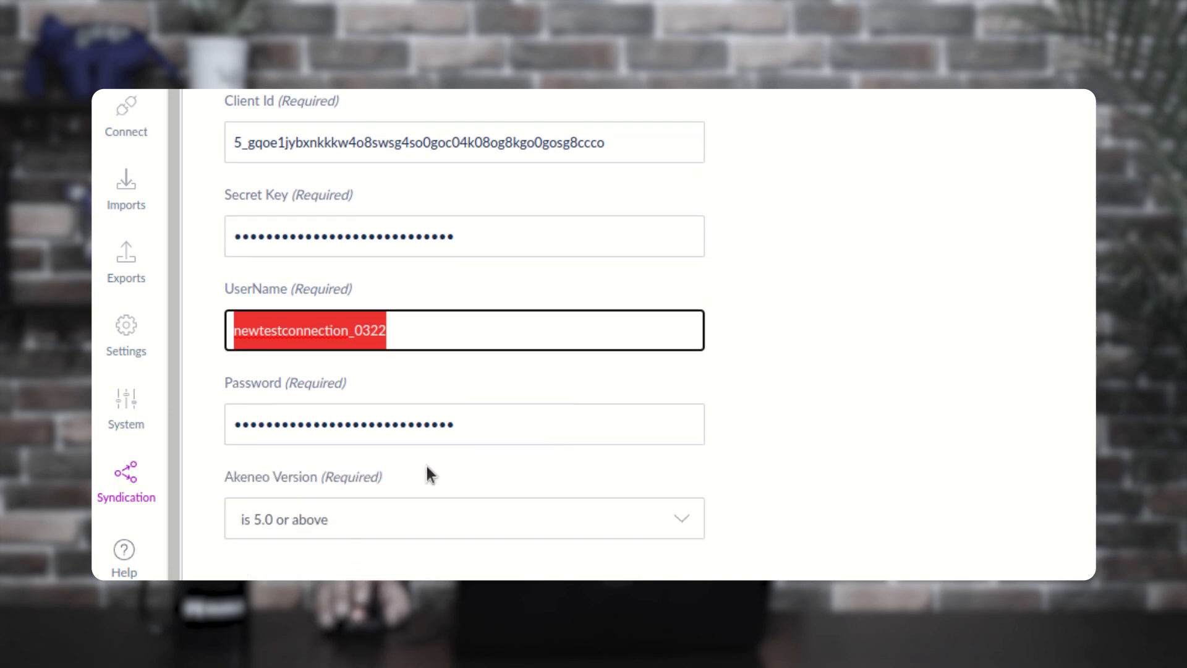
pyautogui.scroll(2, 228, 429)
pyautogui.click(126, 481)
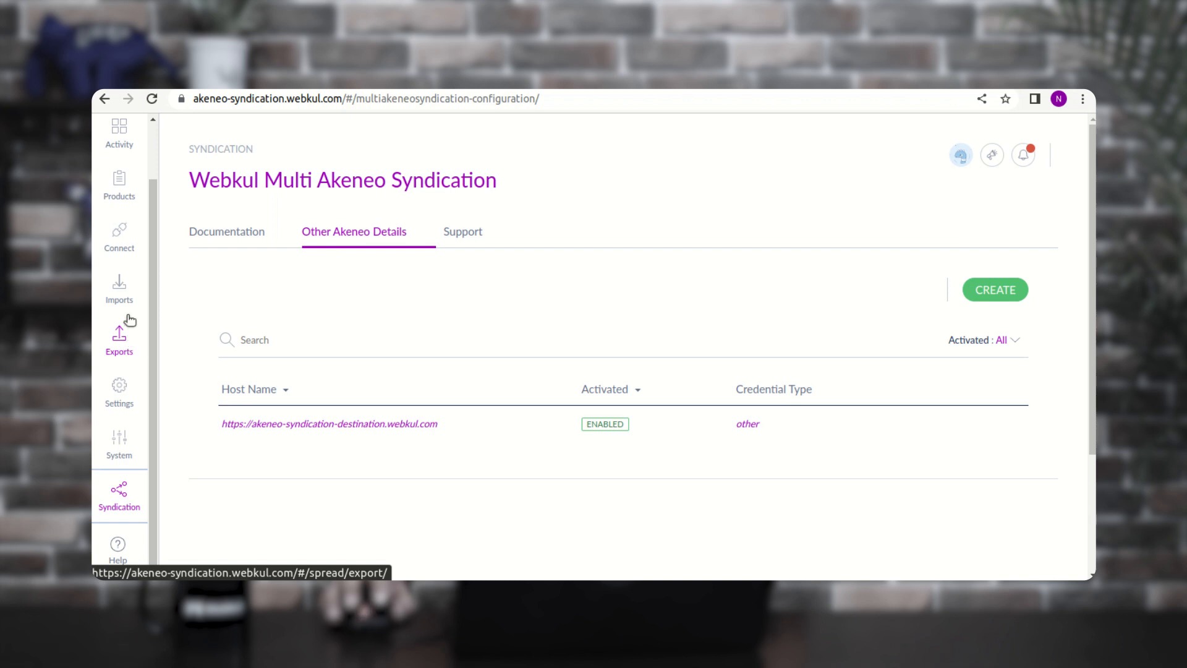
# - Visit Exports, then Imports, and return to the export profiles list
pyautogui.click(133, 360)
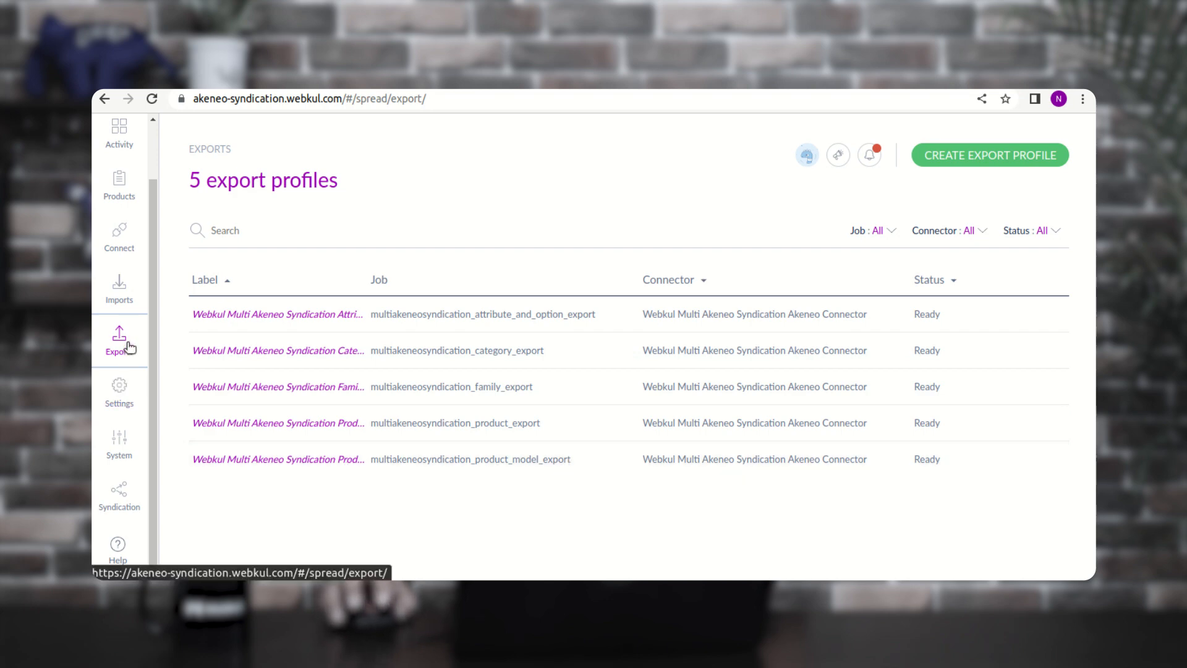
pyautogui.click(122, 296)
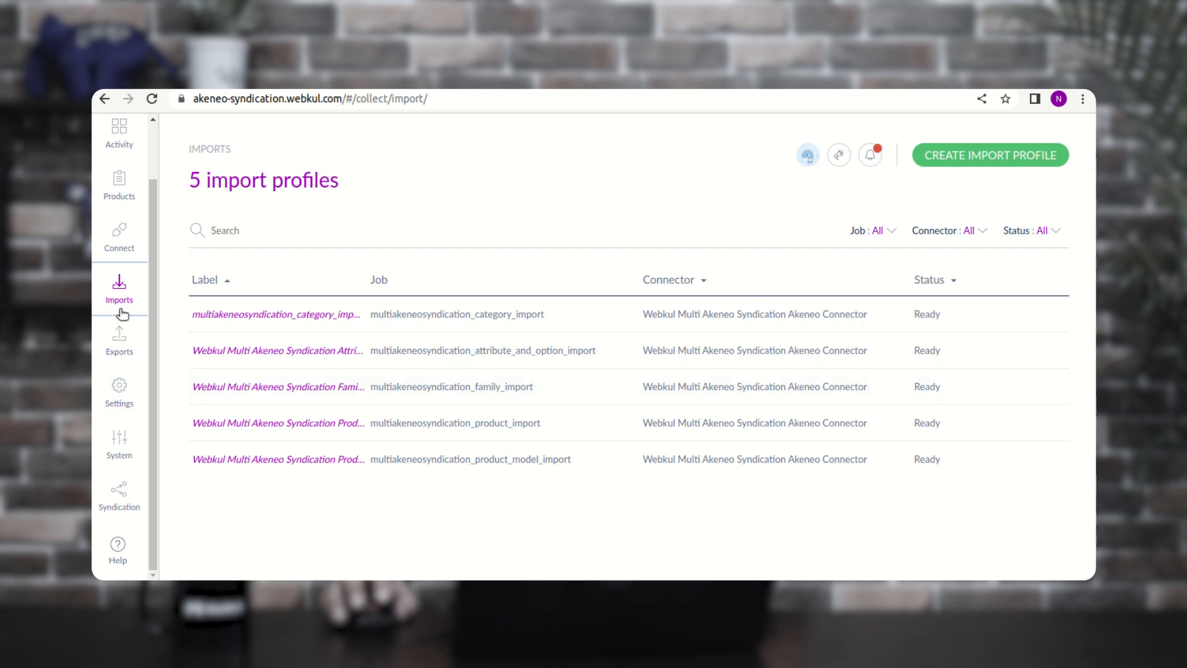
pyautogui.click(120, 346)
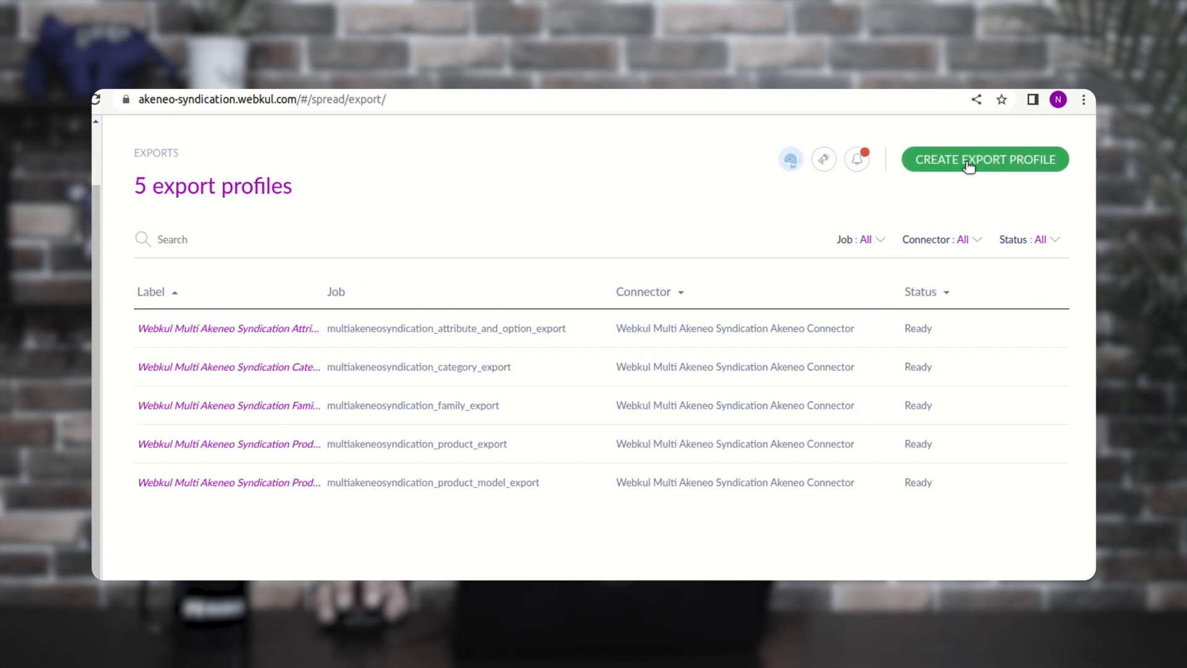
# - Browse the job types in a new export profile form, then close it without creating
pyautogui.click(974, 159)
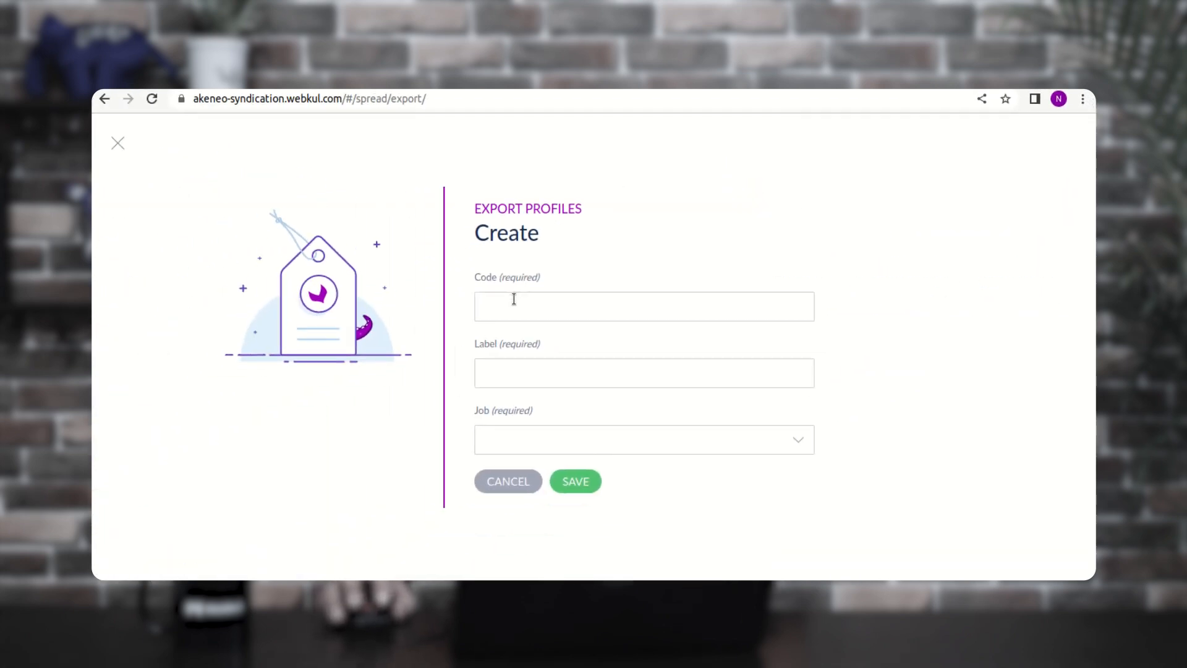
pyautogui.click(527, 437)
pyautogui.moveTo(791, 289); pyautogui.dragTo(777, 396)
pyautogui.scroll(2, 575, 352)
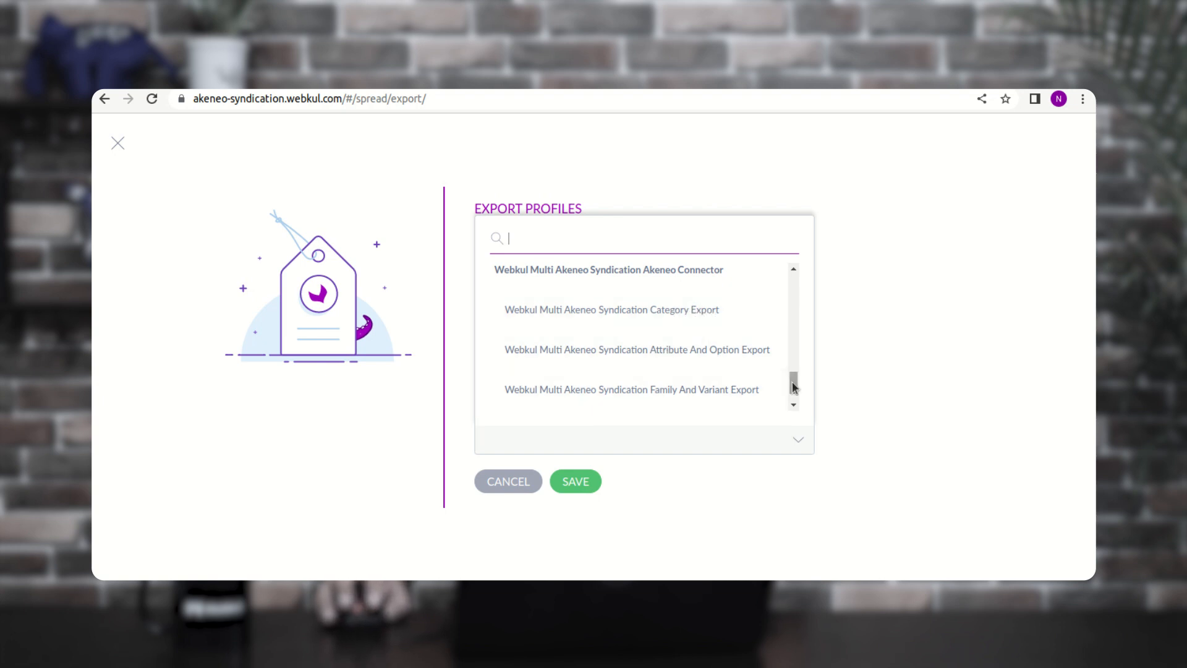
pyautogui.scroll(-3, 793, 387)
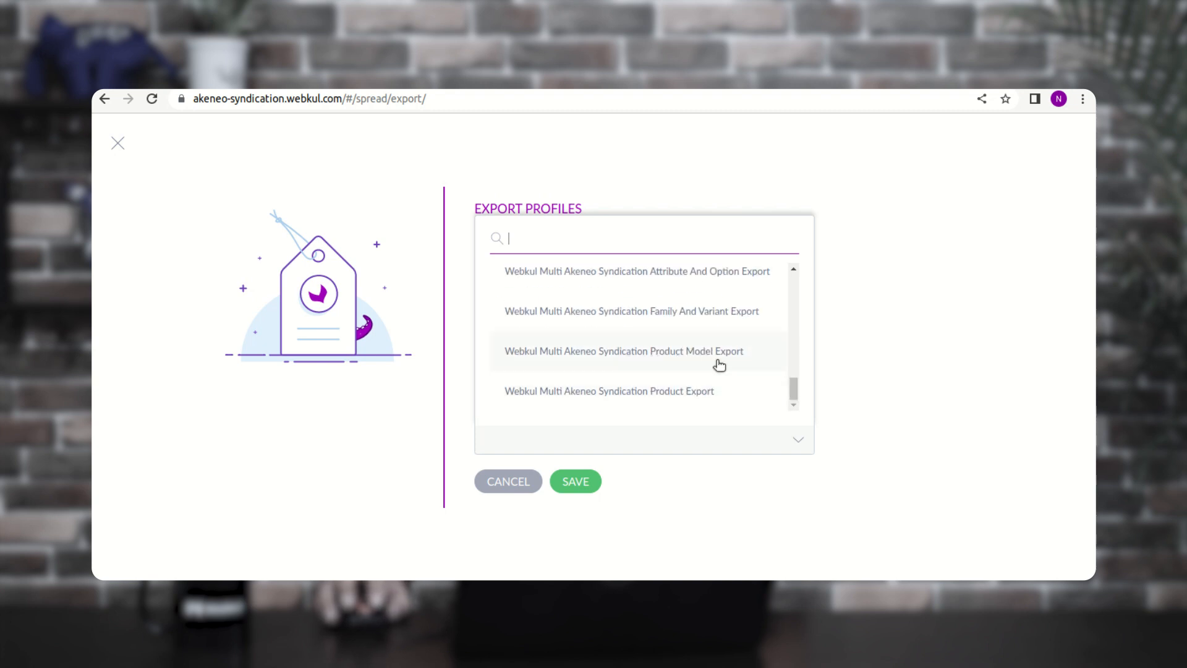
pyautogui.moveTo(794, 391)
pyautogui.mouseDown()
pyautogui.moveTo(796, 362)
pyautogui.moveTo(799, 382)
pyautogui.mouseUp()
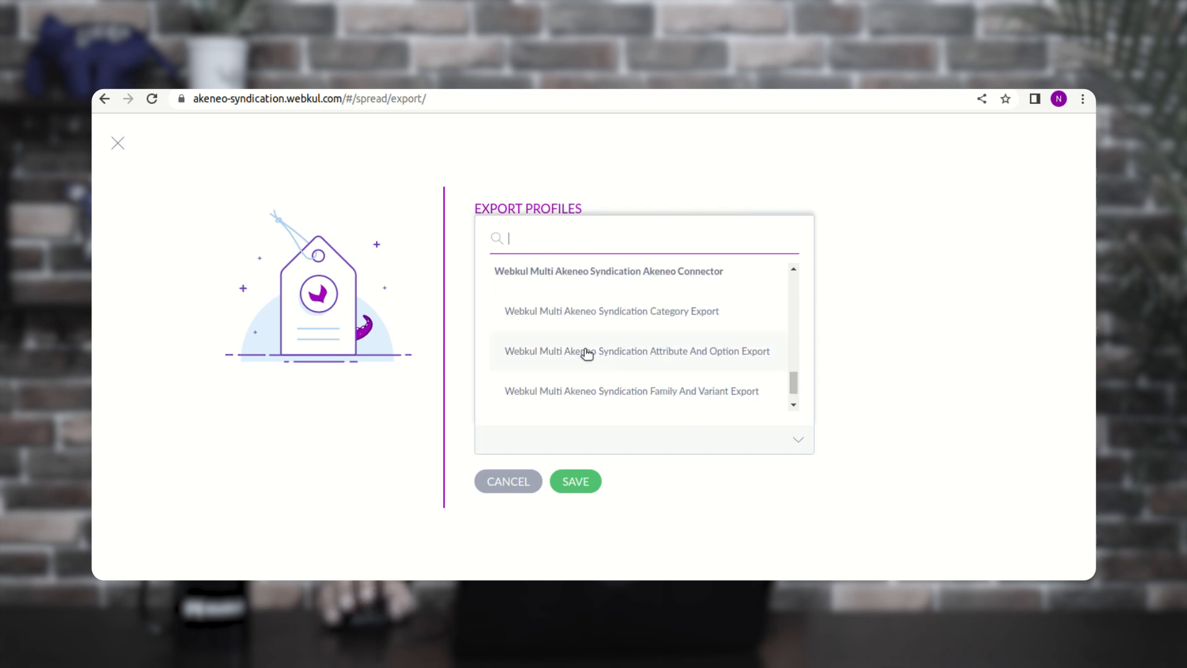
pyautogui.click(506, 480)
pyautogui.click(116, 144)
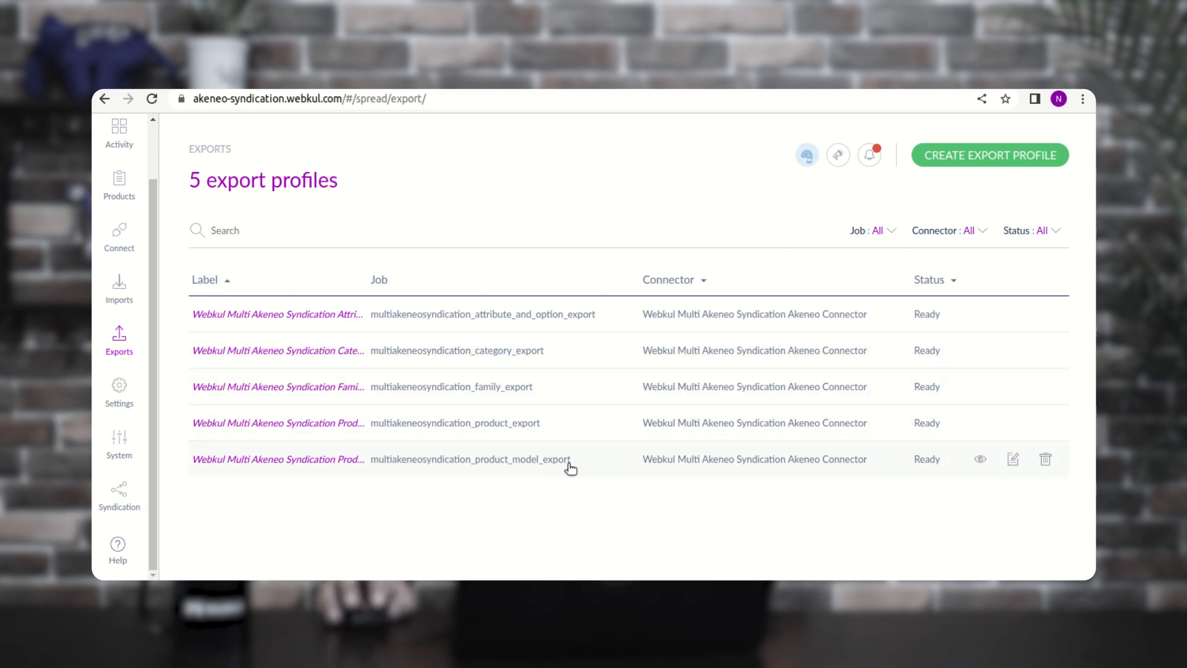
# - On Imports, browse the new import profile's job list, then close the form unsaved
pyautogui.click(119, 298)
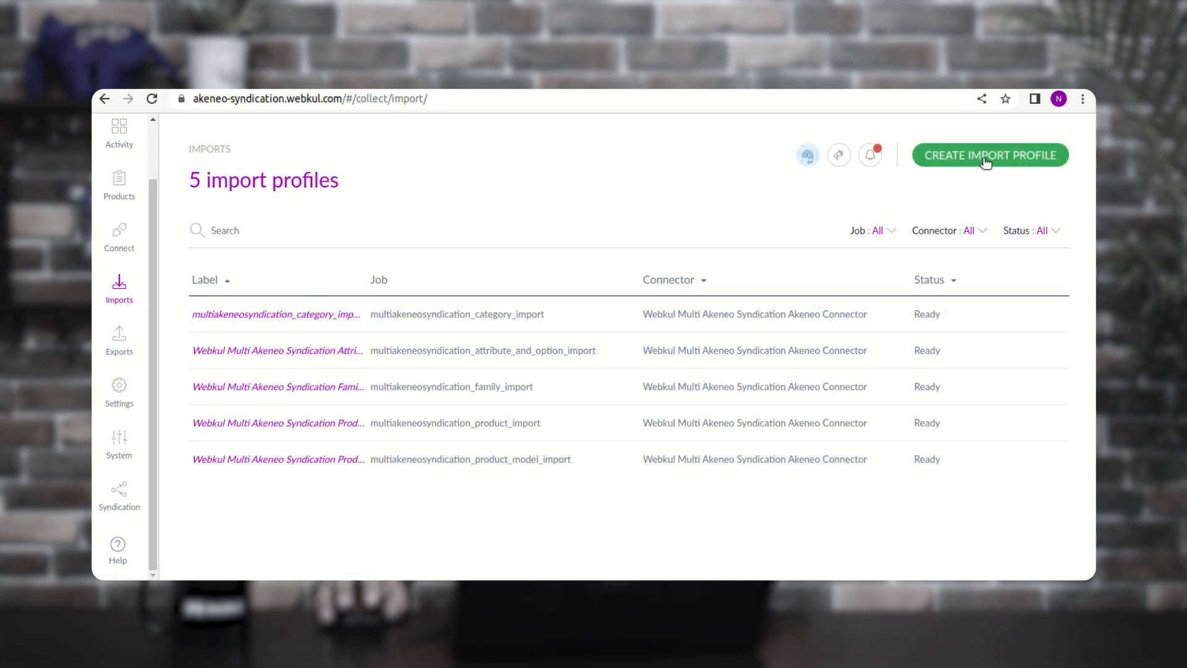
pyautogui.click(986, 159)
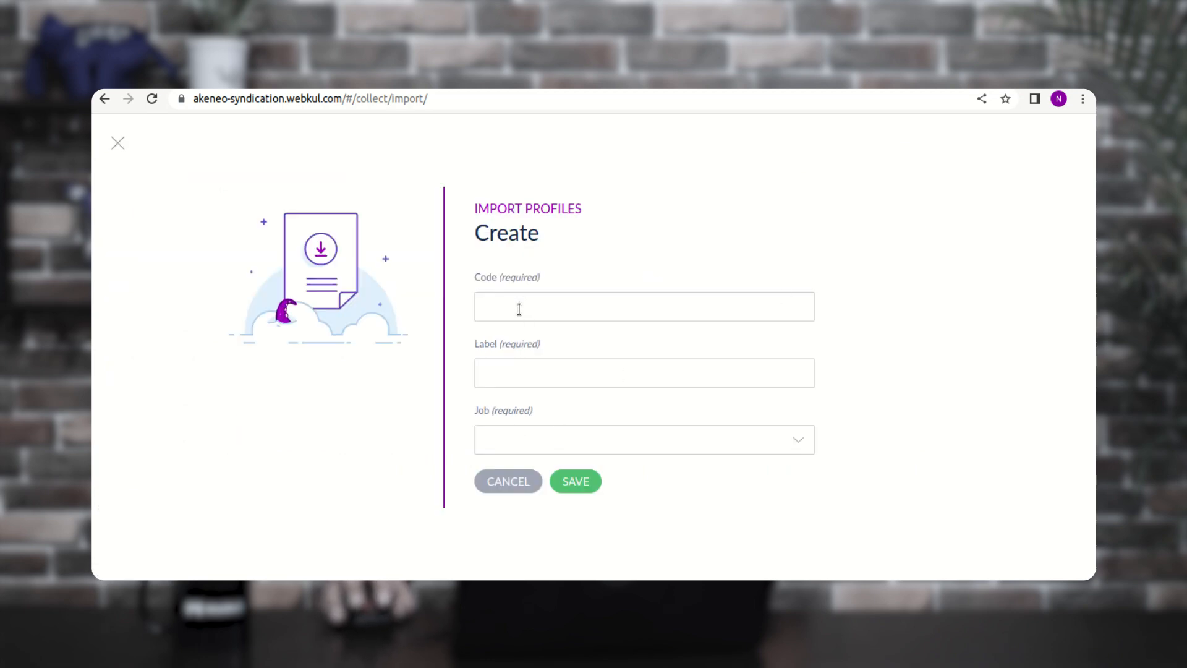
pyautogui.click(518, 438)
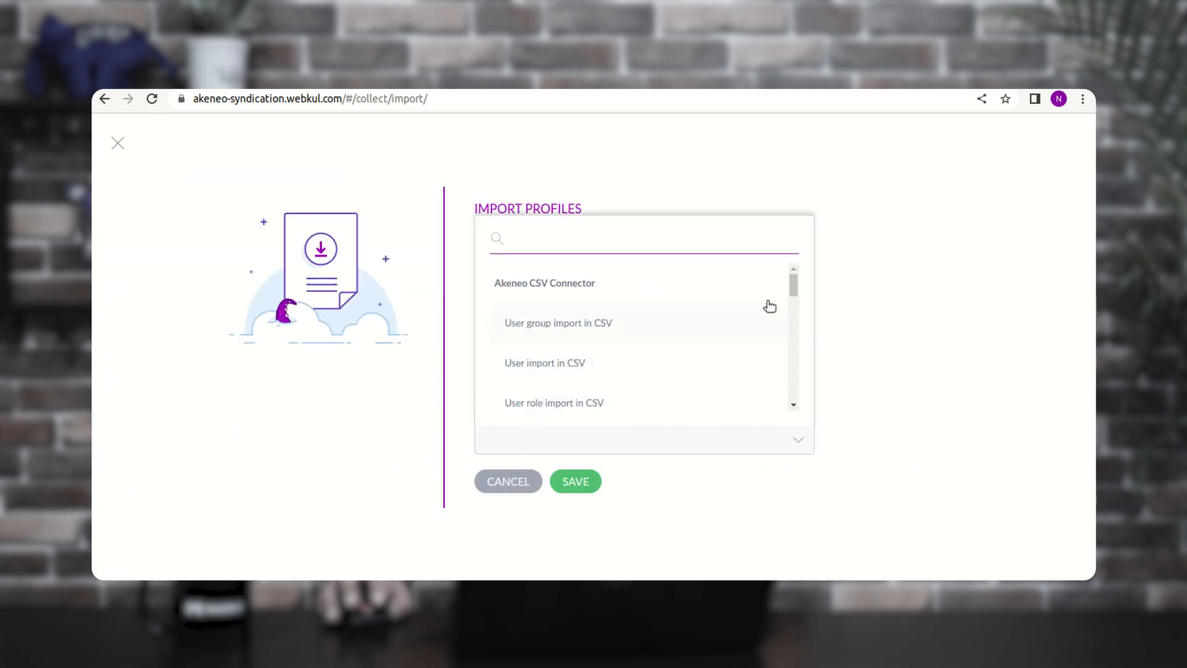
pyautogui.moveTo(795, 288); pyautogui.dragTo(784, 401)
pyautogui.scroll(3, 541, 361)
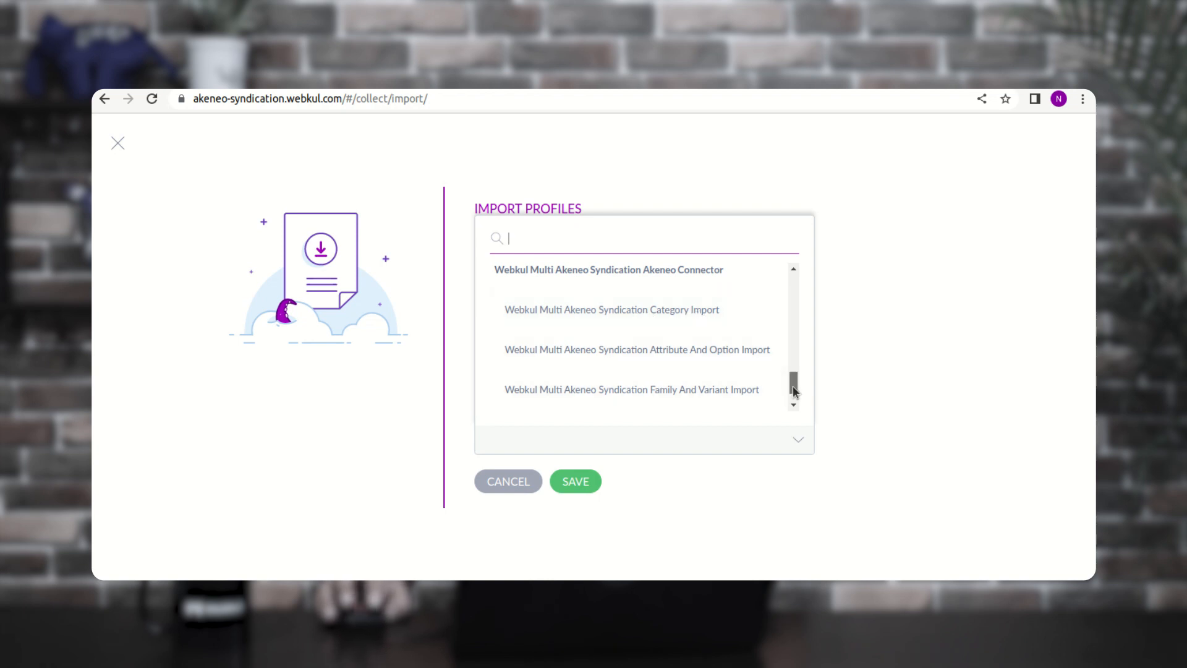
pyautogui.moveTo(795, 390); pyautogui.dragTo(797, 398)
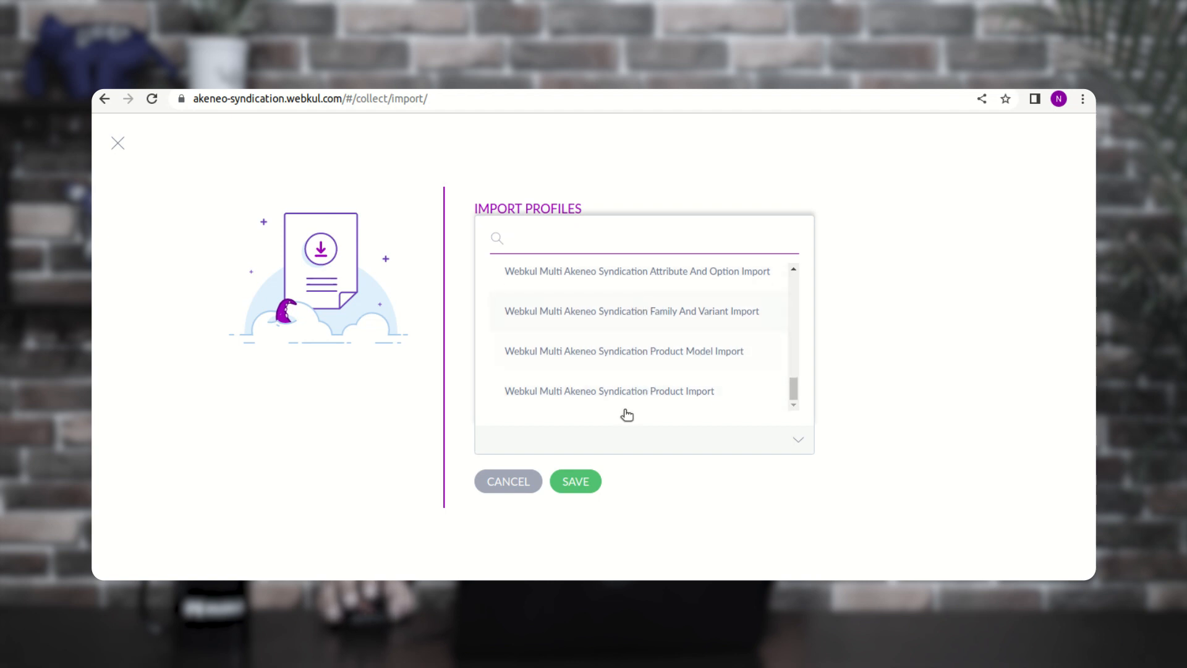
pyautogui.scroll(1, 637, 346)
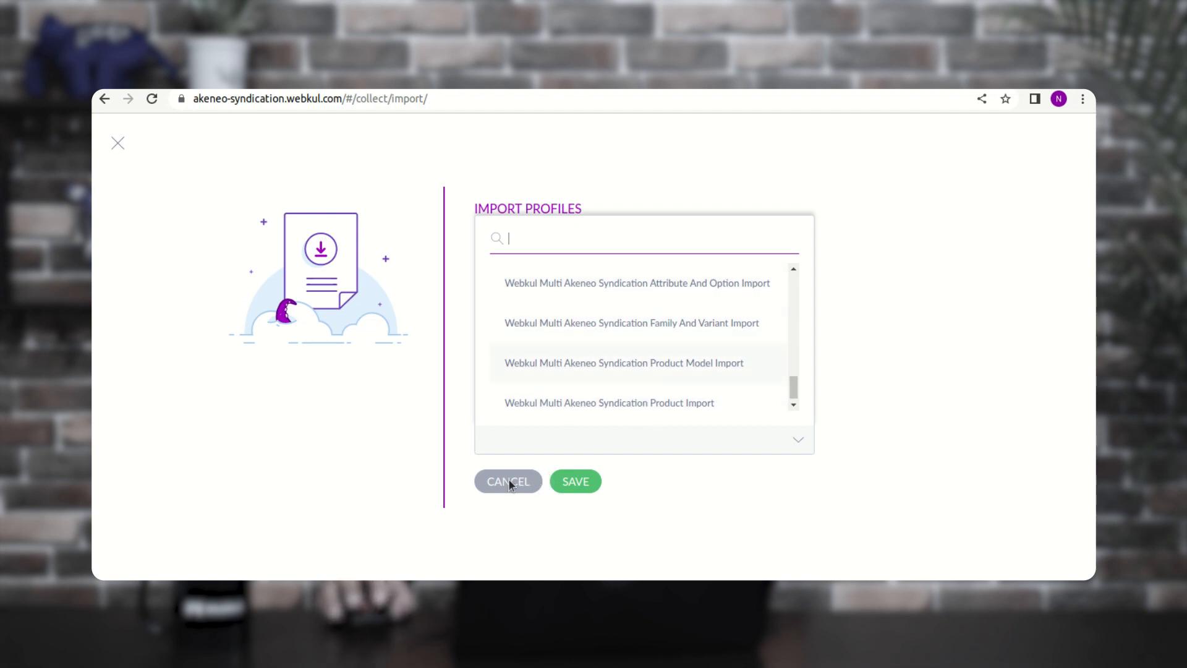
pyautogui.click(117, 144)
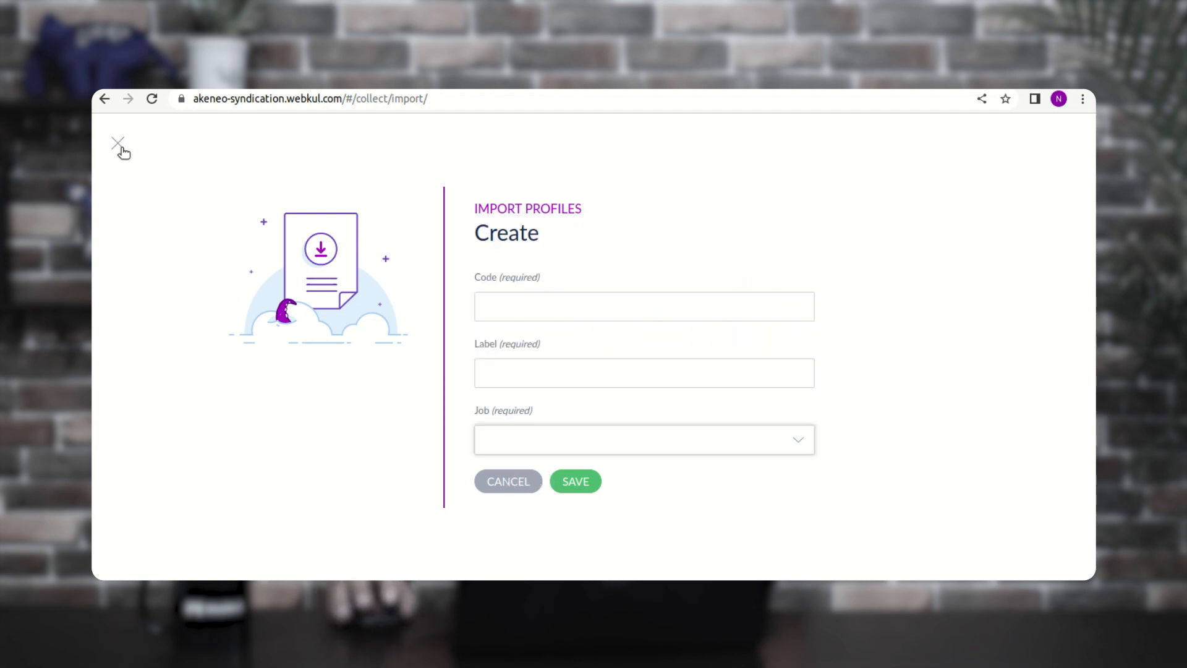
pyautogui.click(122, 148)
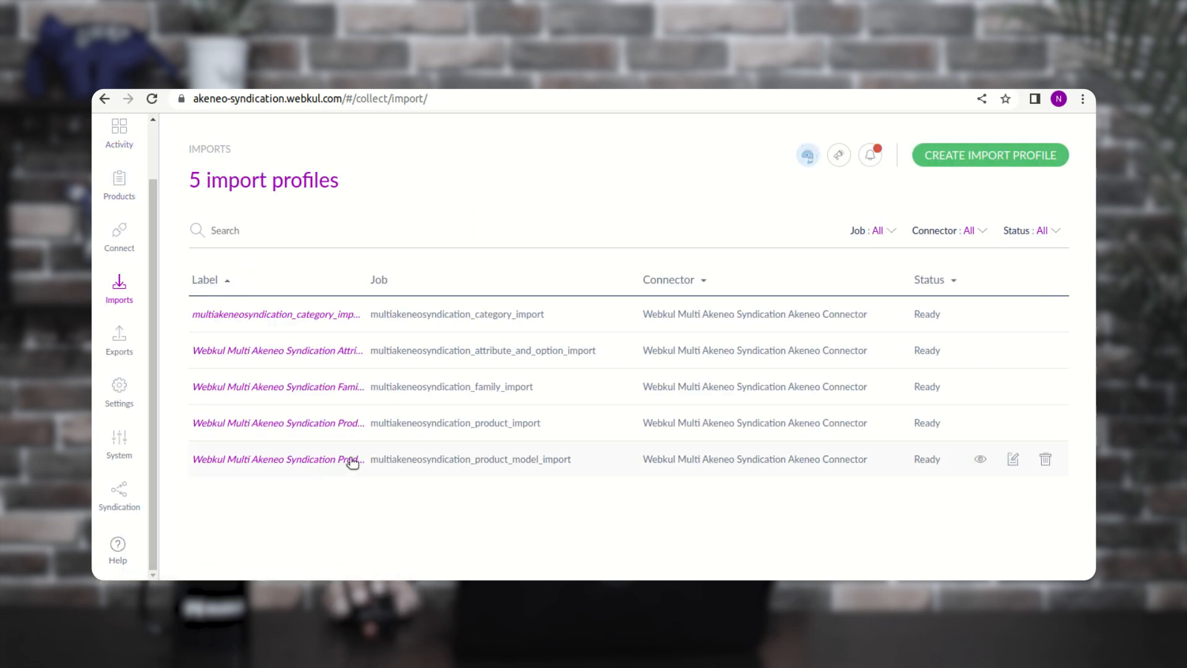
pyautogui.click(126, 344)
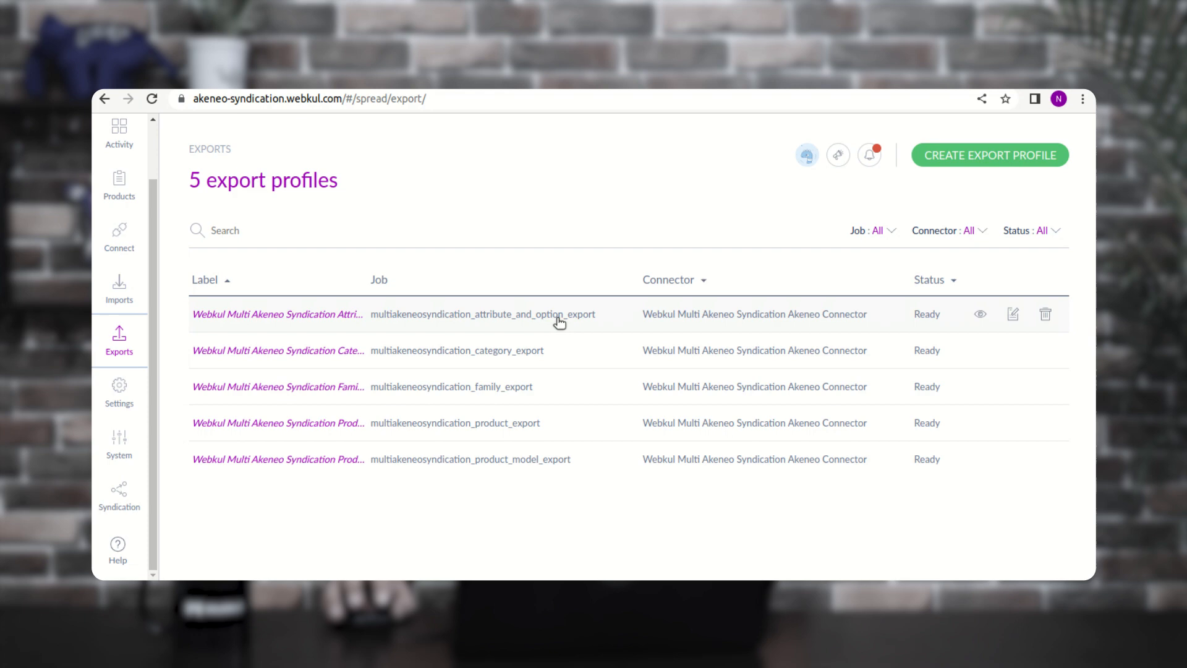
pyautogui.click(1013, 317)
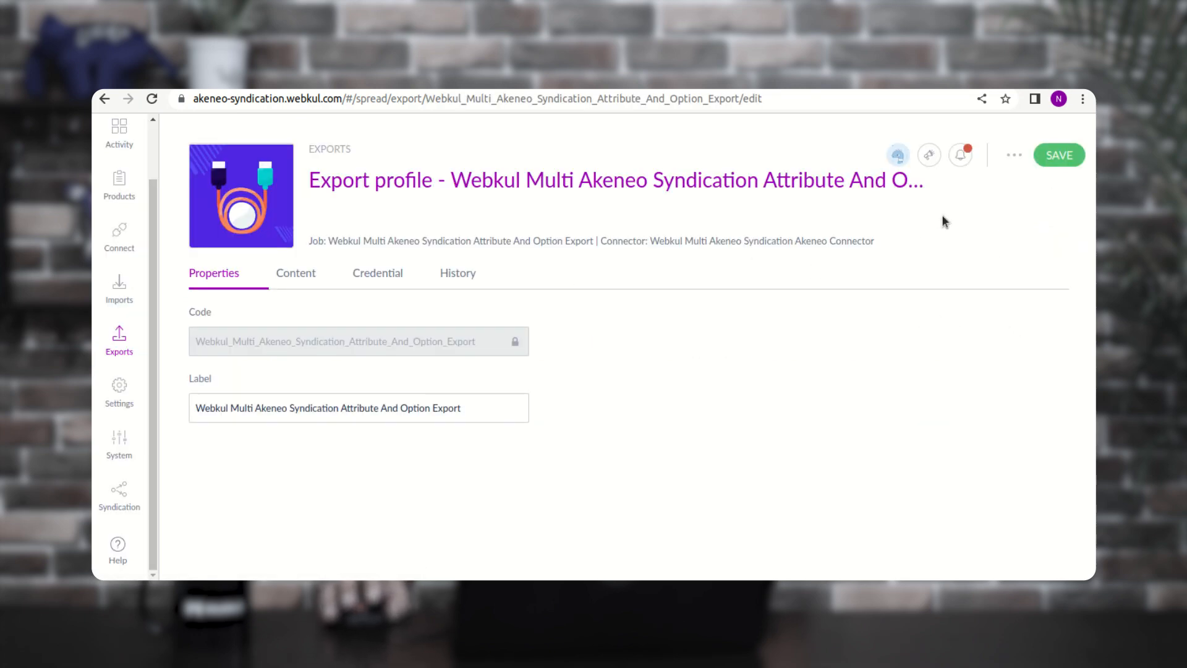
pyautogui.click(379, 279)
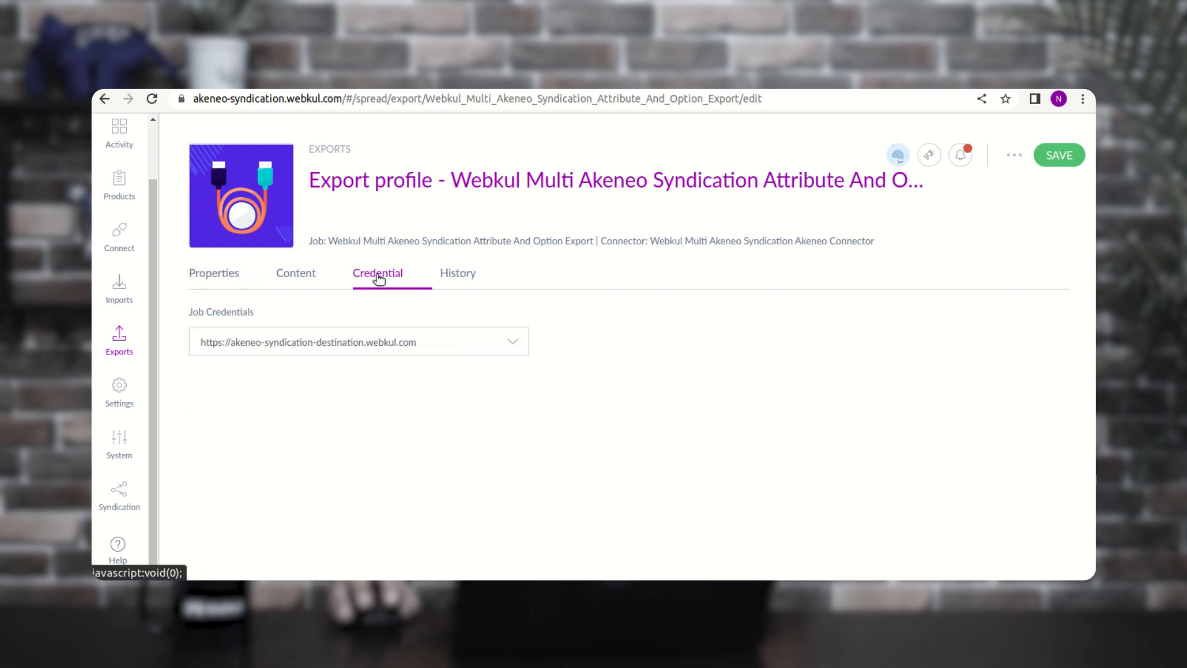
pyautogui.click(505, 346)
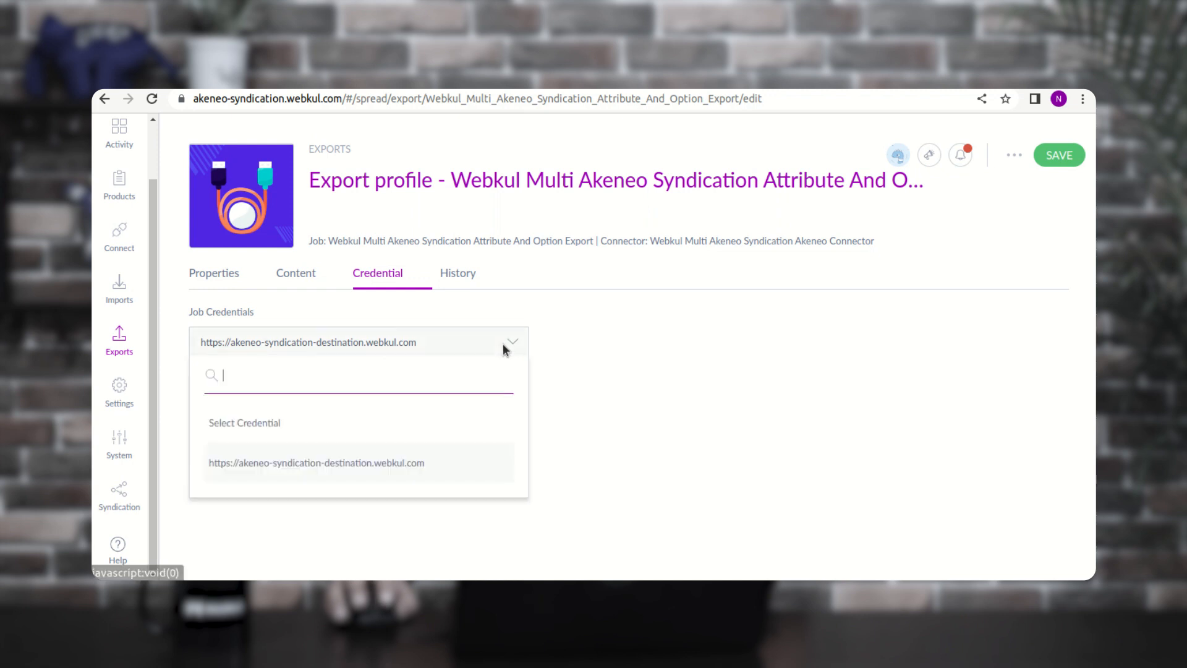
pyautogui.click(383, 468)
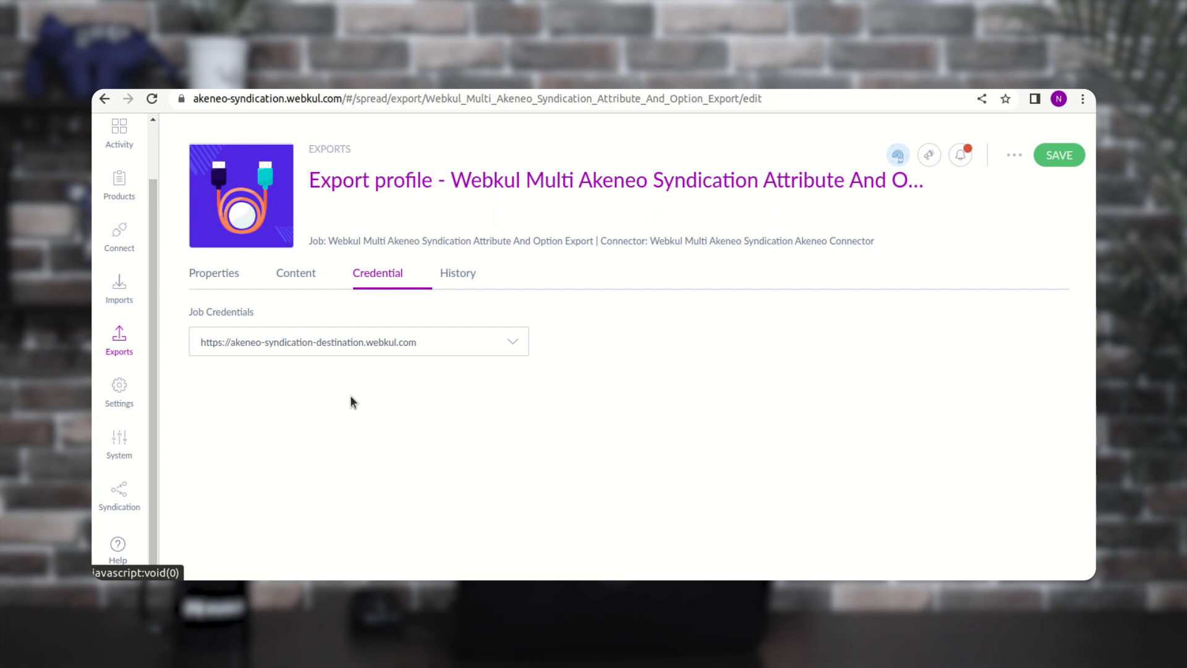
# - Create a new Text Area attribute labelled testlabel
pyautogui.click(125, 405)
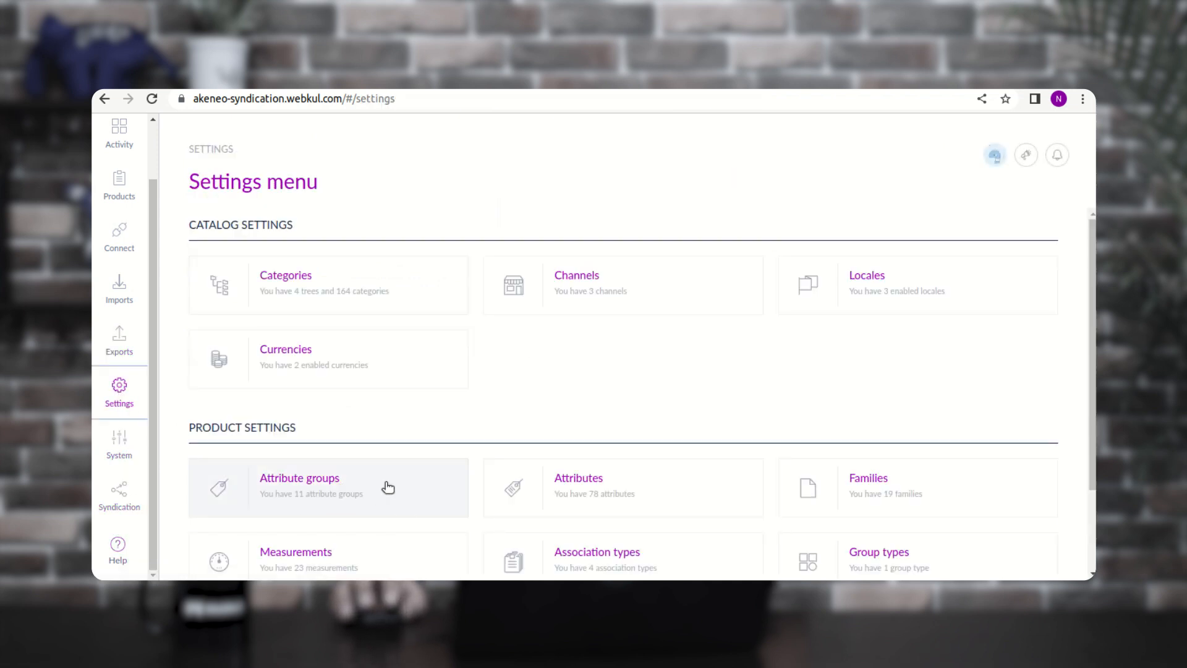
pyautogui.click(579, 485)
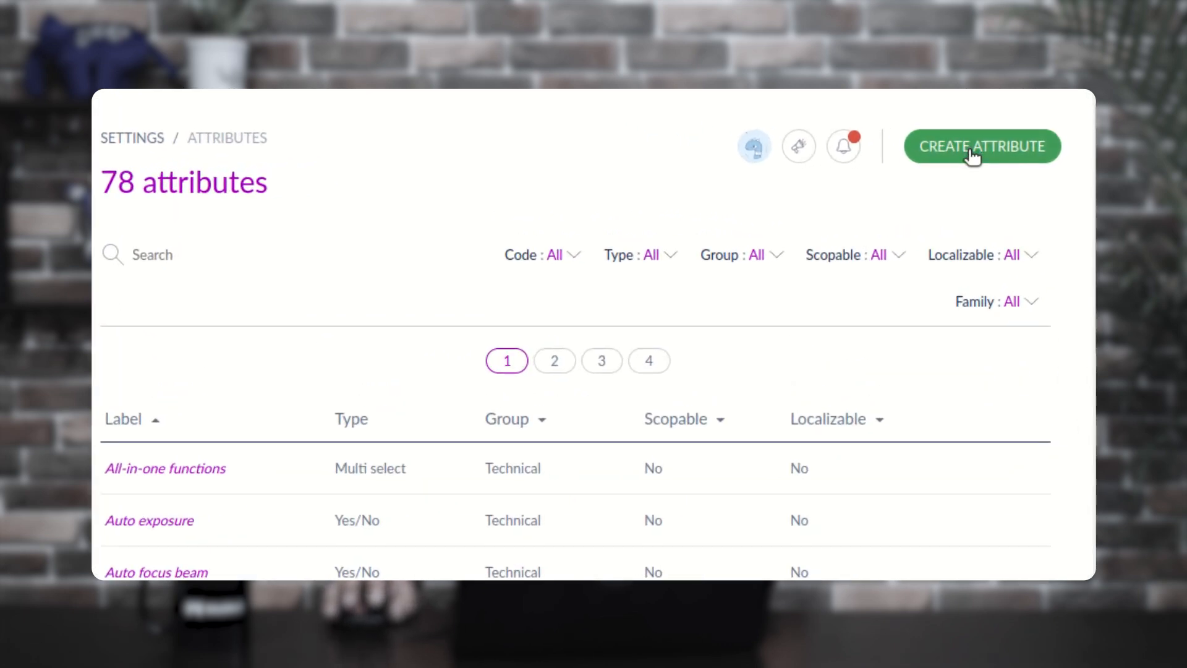
pyautogui.click(971, 151)
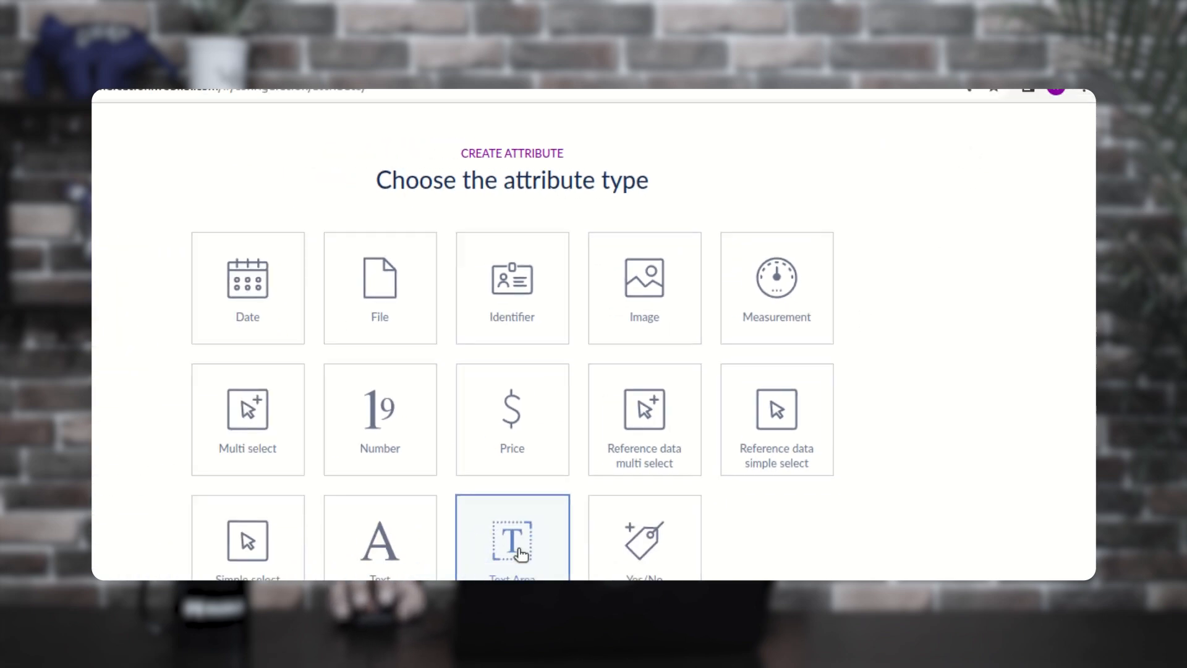
pyautogui.click(520, 552)
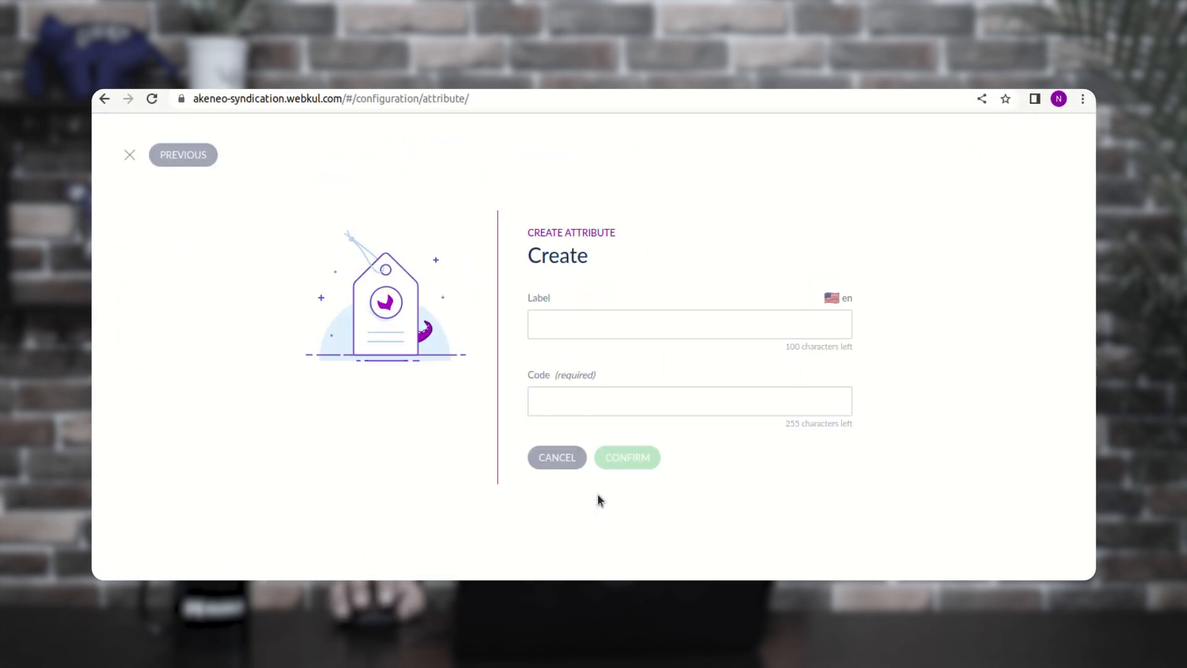
pyautogui.click(581, 320)
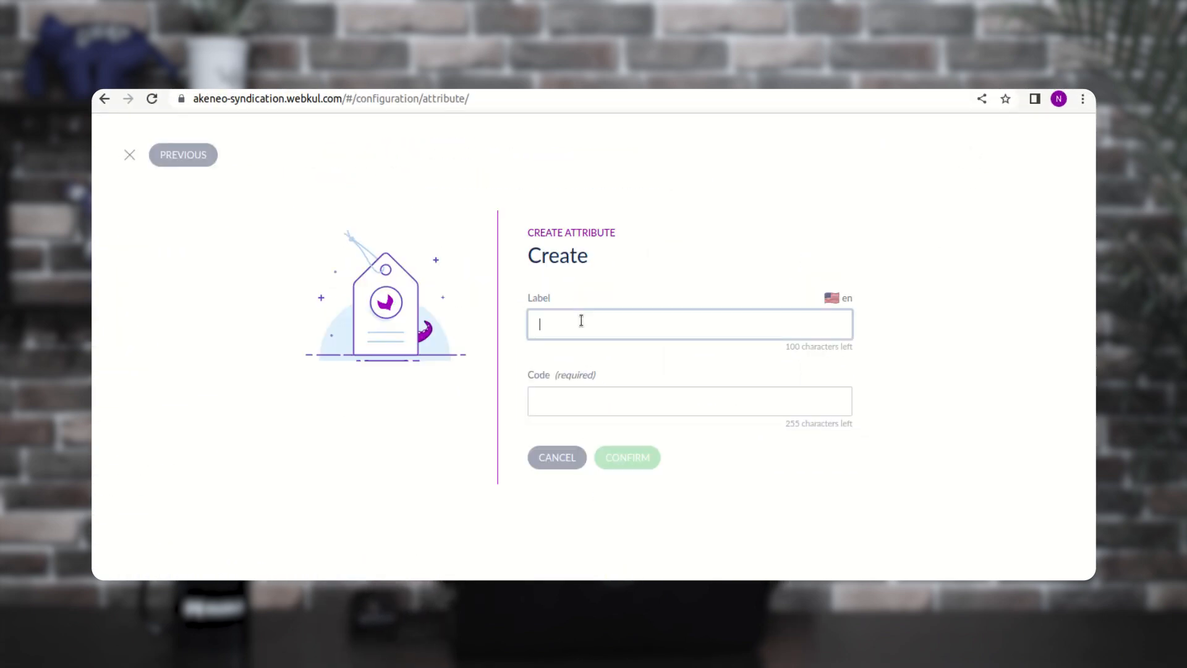
pyautogui.write('test')
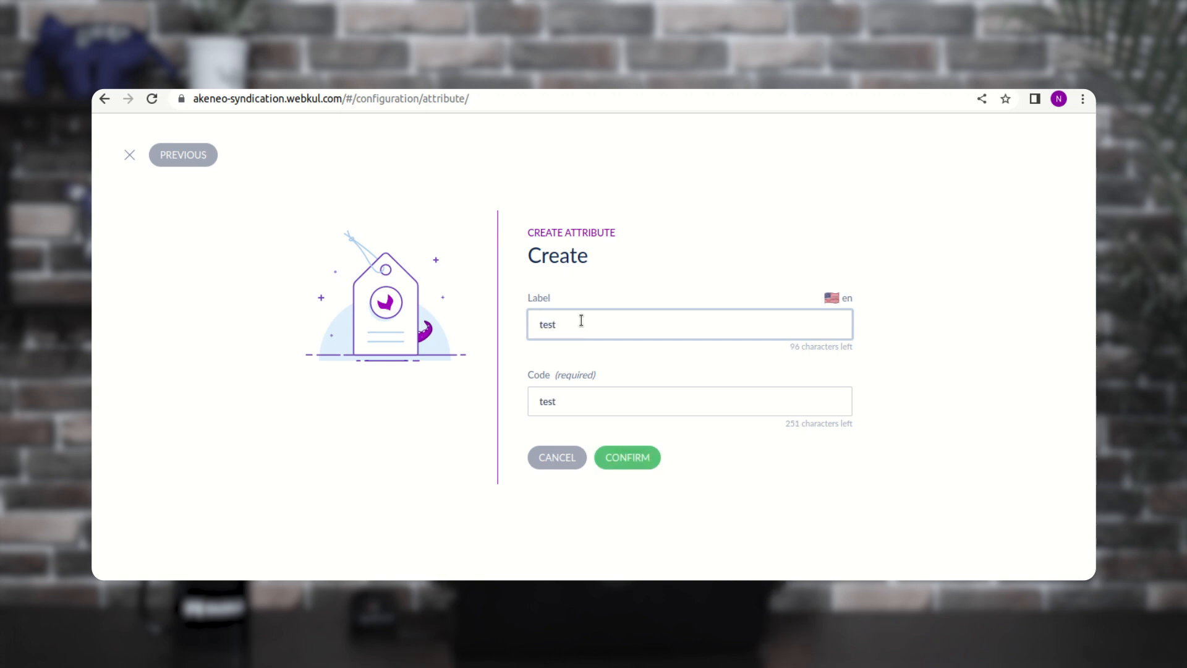
pyautogui.write('label')
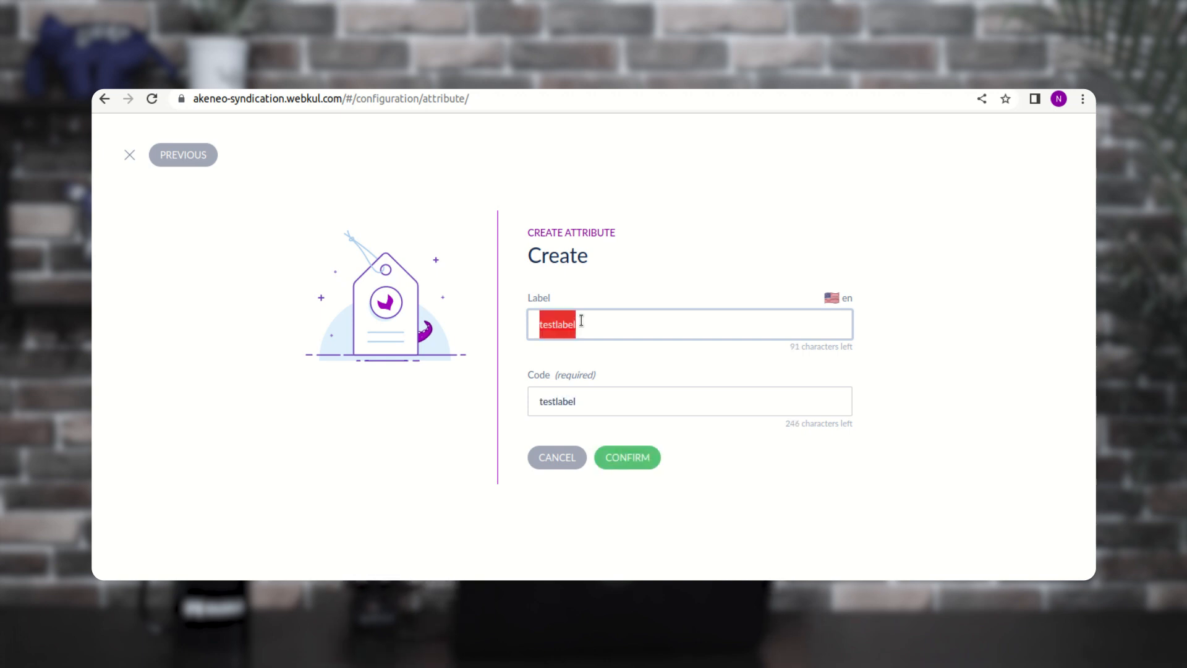
pyautogui.click(635, 460)
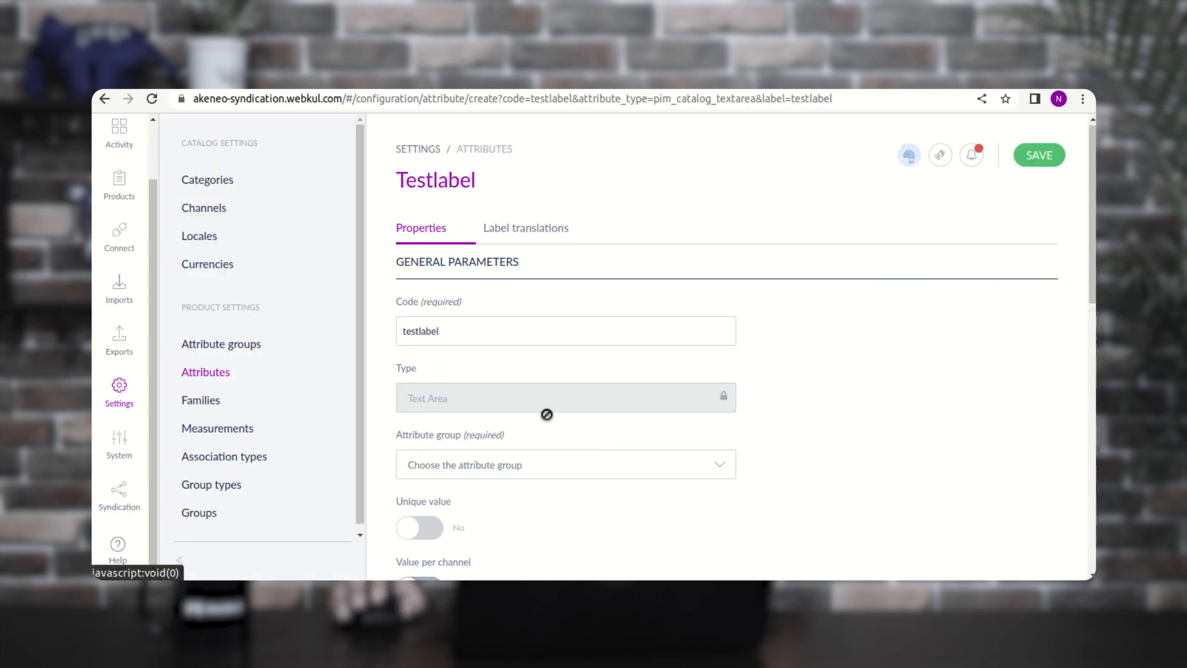
# - Assign the testlabel attribute to the ERP group and save it
pyautogui.click(530, 398)
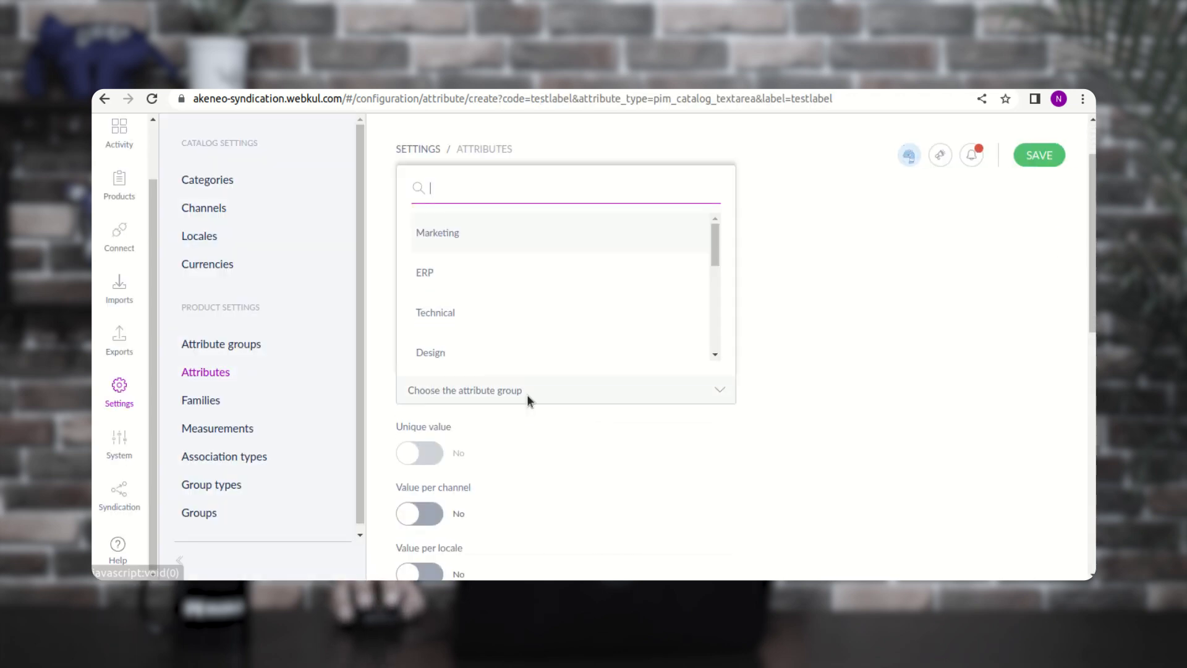
pyautogui.click(451, 266)
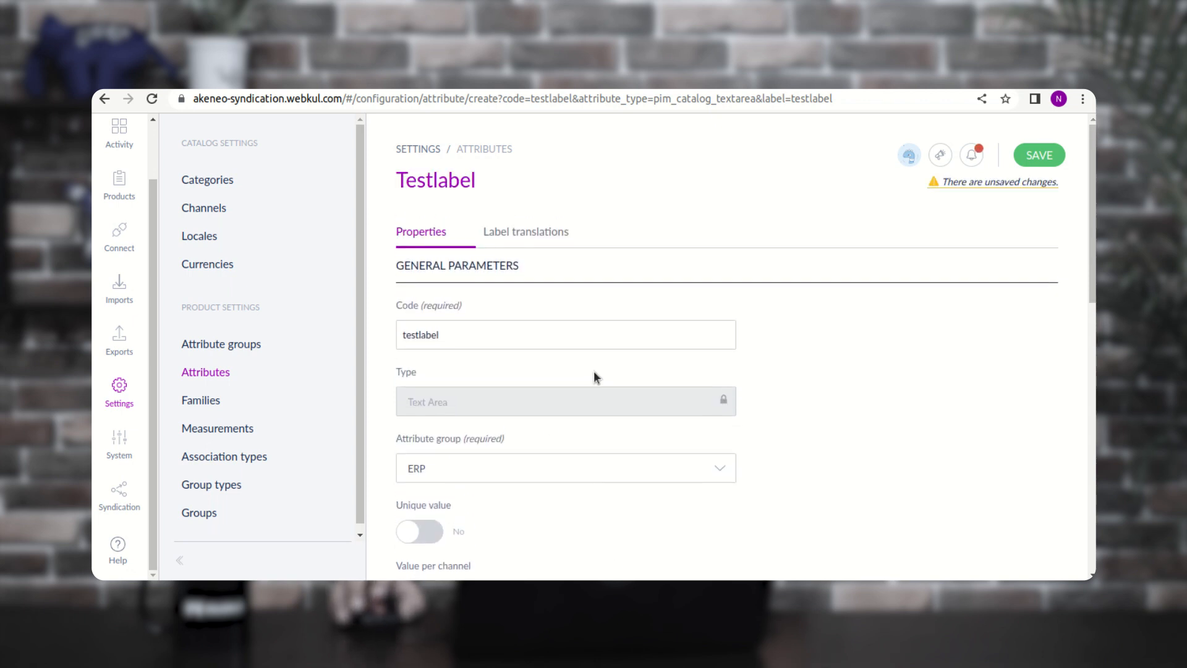
pyautogui.click(526, 234)
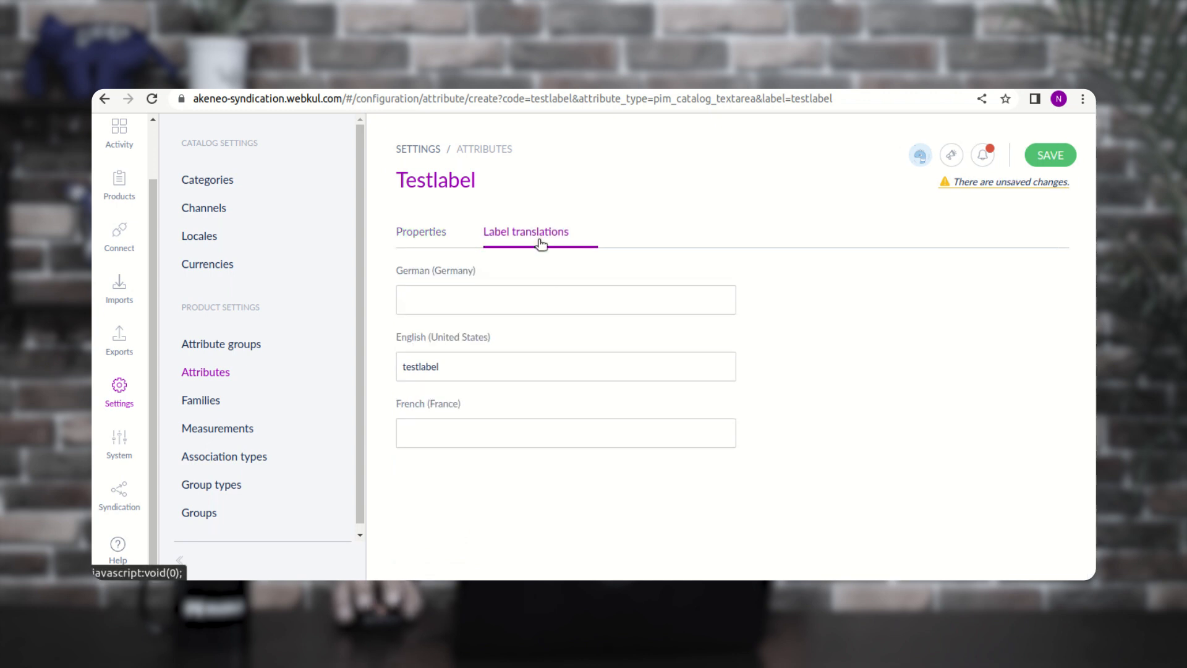
pyautogui.click(429, 240)
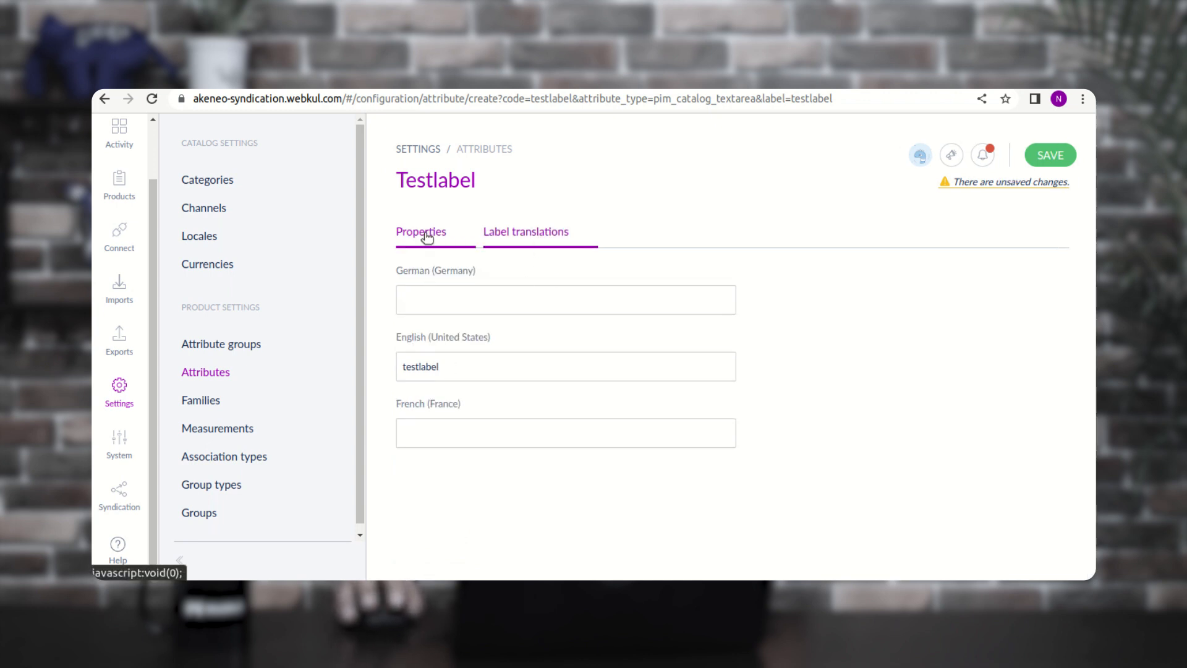
pyautogui.click(1040, 157)
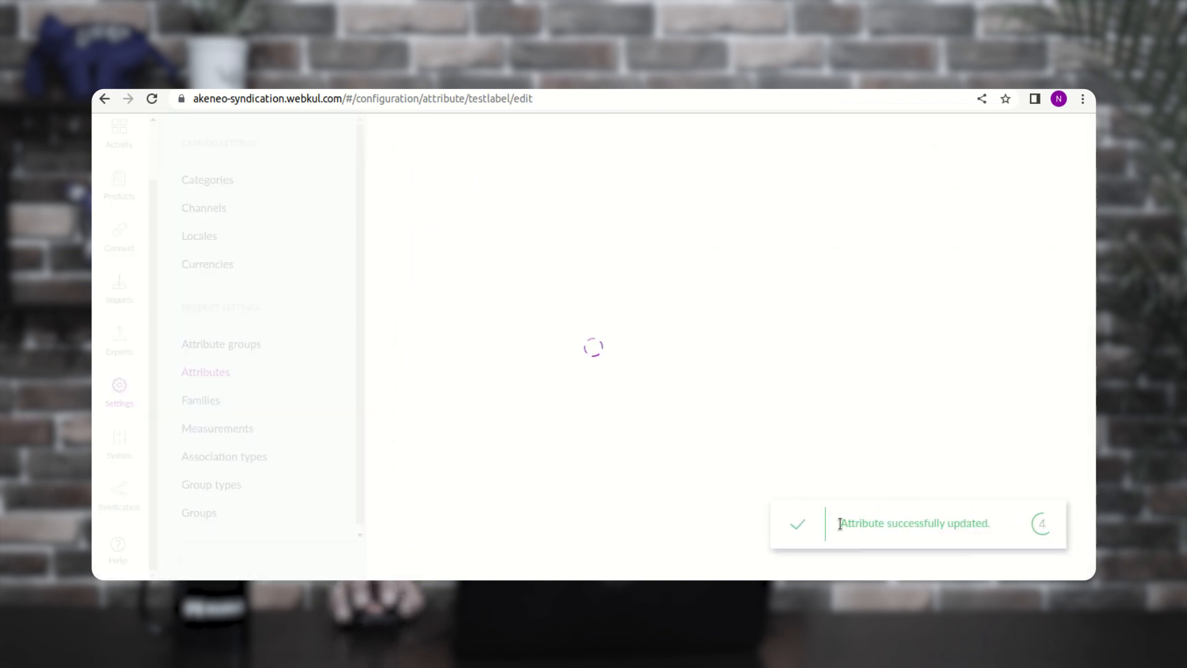
pyautogui.moveTo(856, 523); pyautogui.dragTo(989, 526)
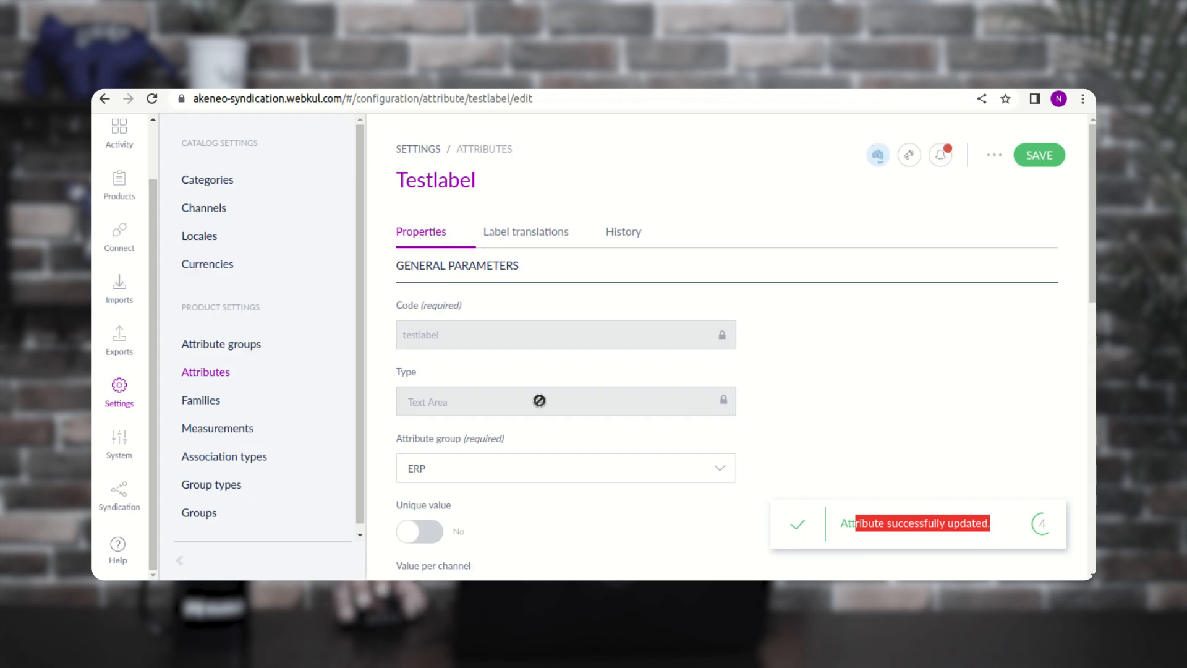
# - Search the source PIM's attributes for testlabel
pyautogui.click(204, 372)
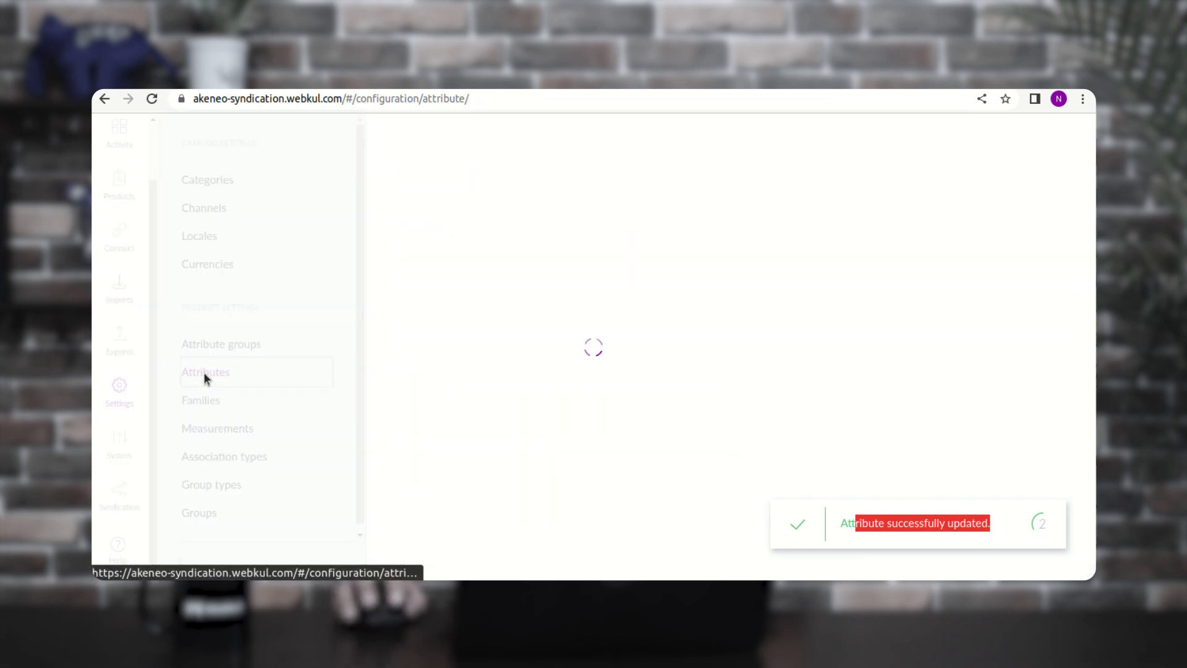
pyautogui.click(447, 231)
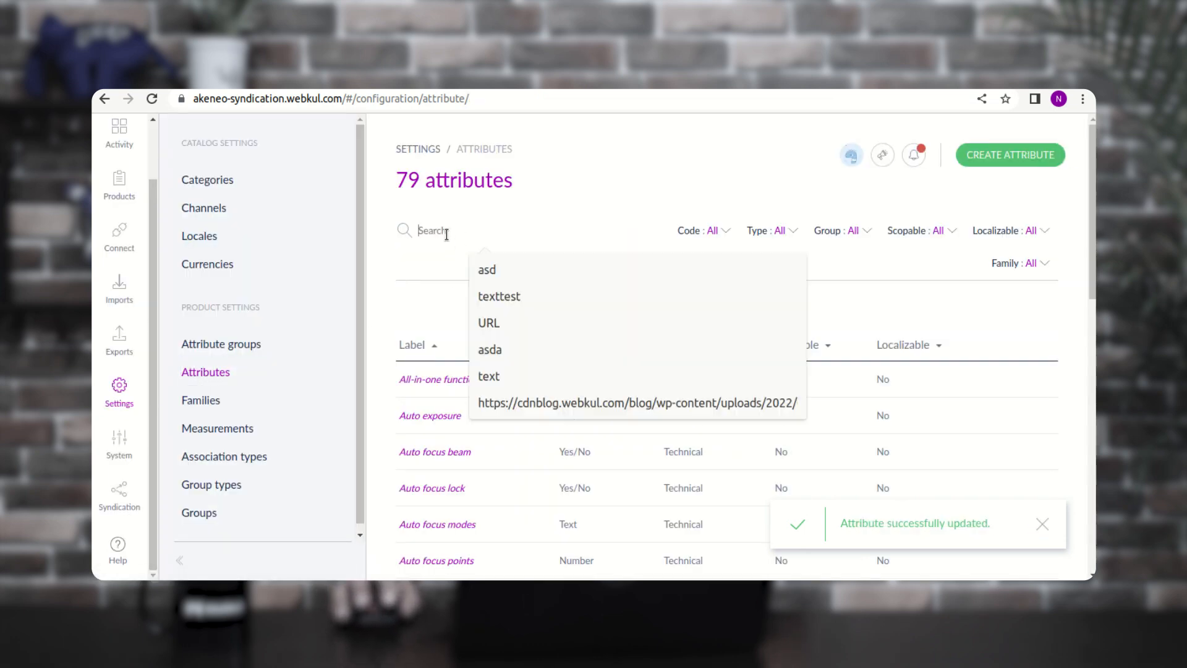
pyautogui.write('testlabel')
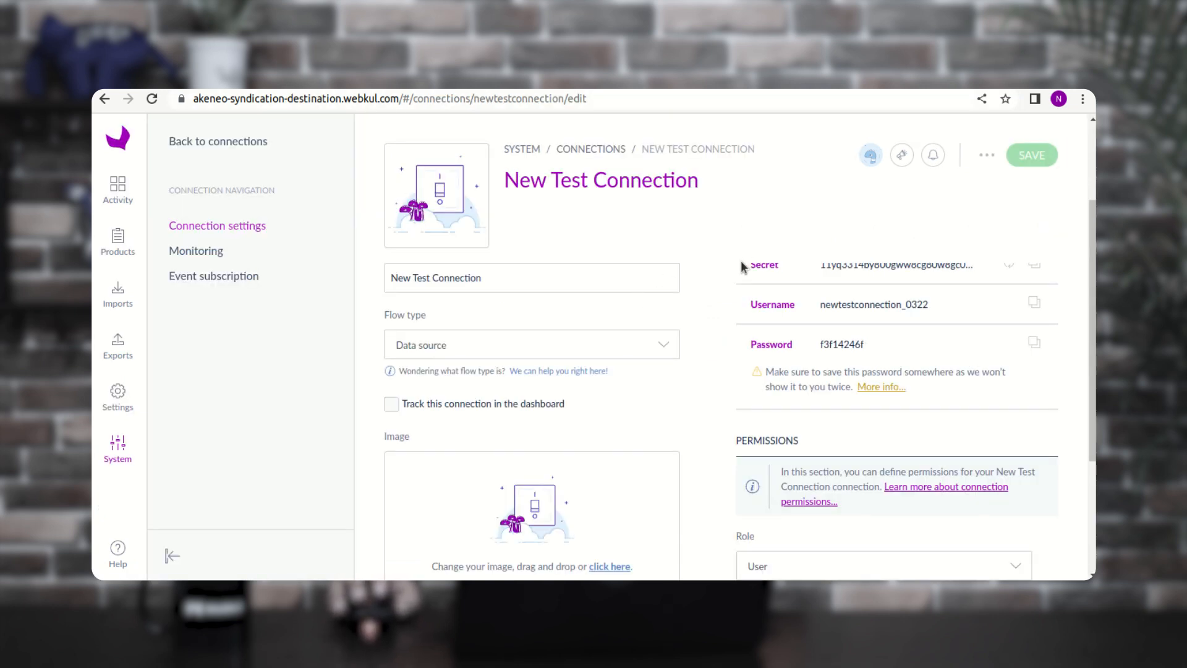
# - Search the destination PIM's attributes for testlabel, then go to the Exports list
pyautogui.click(117, 395)
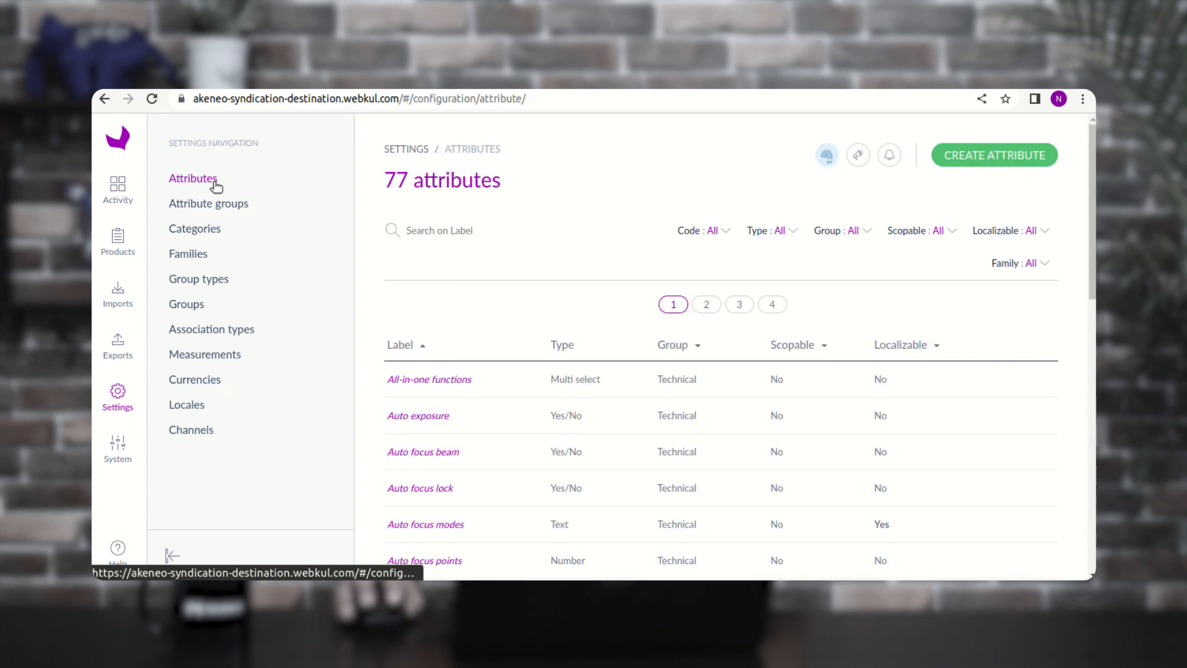
pyautogui.click(427, 231)
pyautogui.write('testlabel')
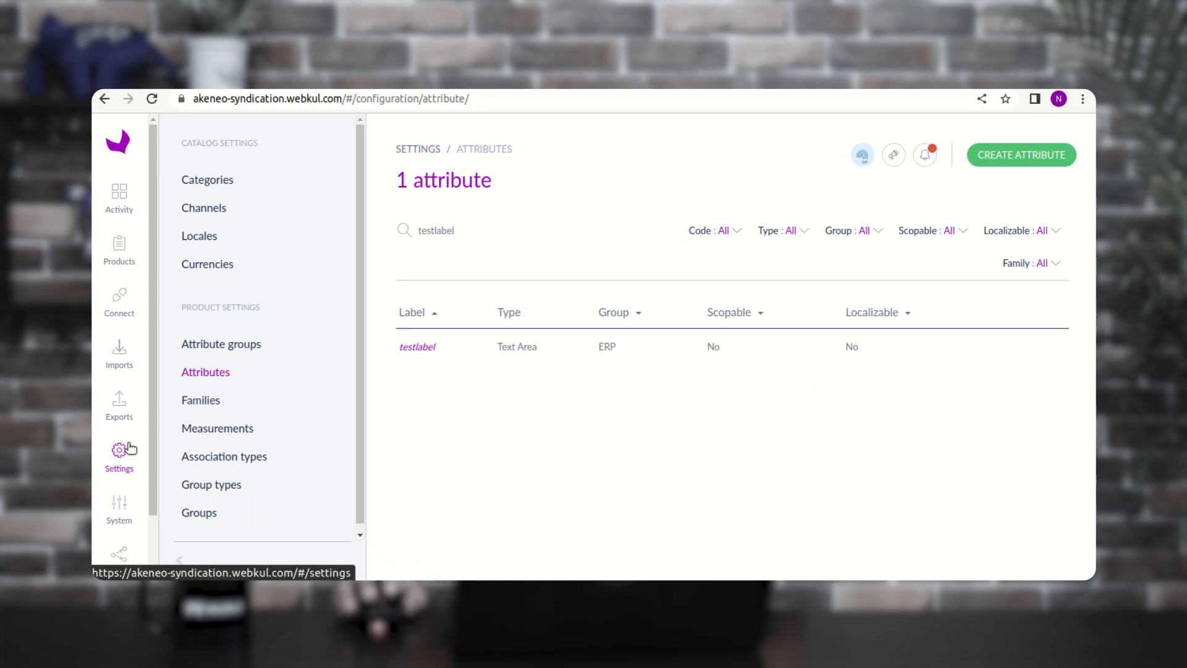
pyautogui.click(122, 413)
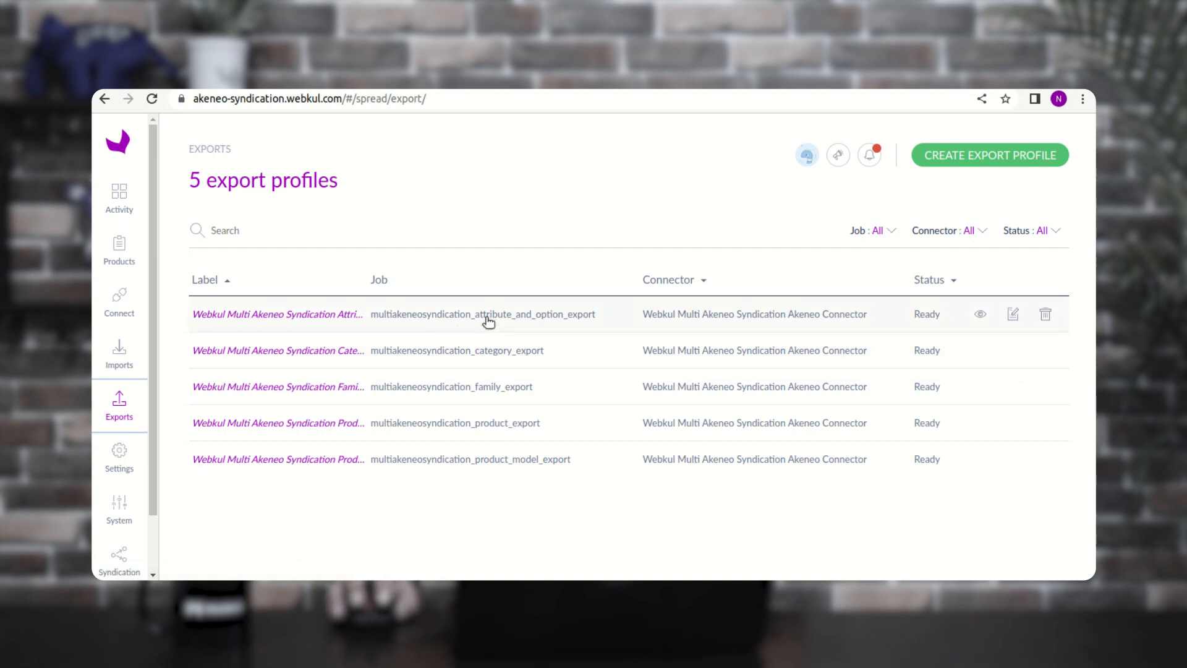
# - Run the Attribute And Option Export and review its 11 groups, 79 attributes, 121 options
pyautogui.click(559, 319)
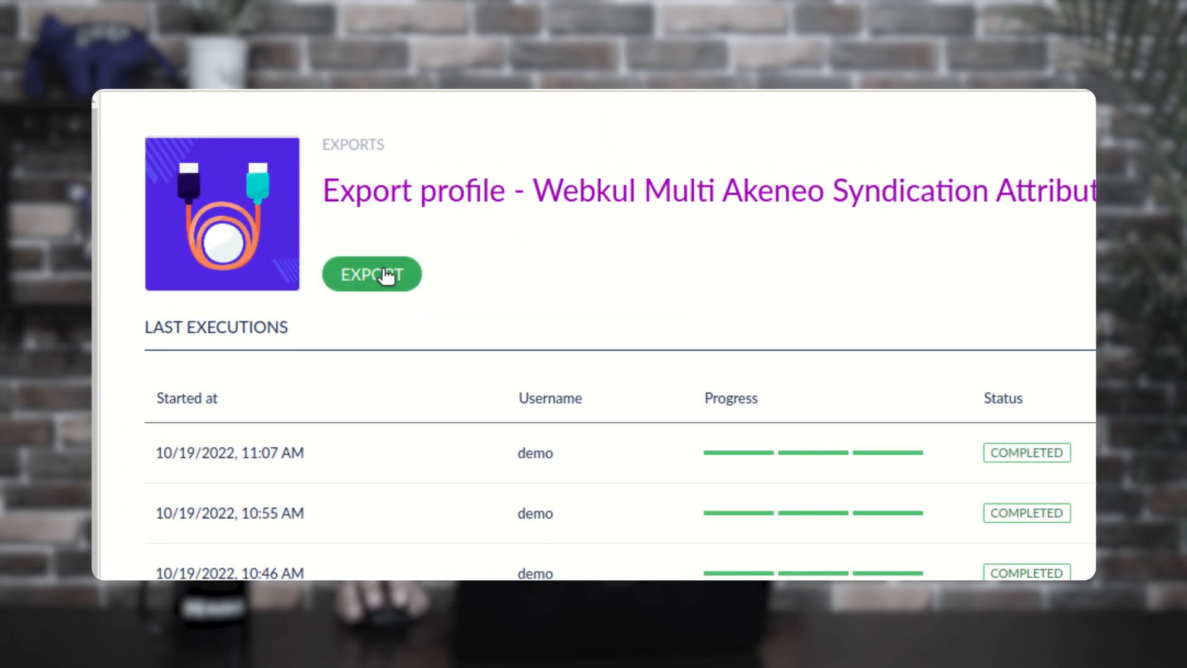
pyautogui.click(385, 272)
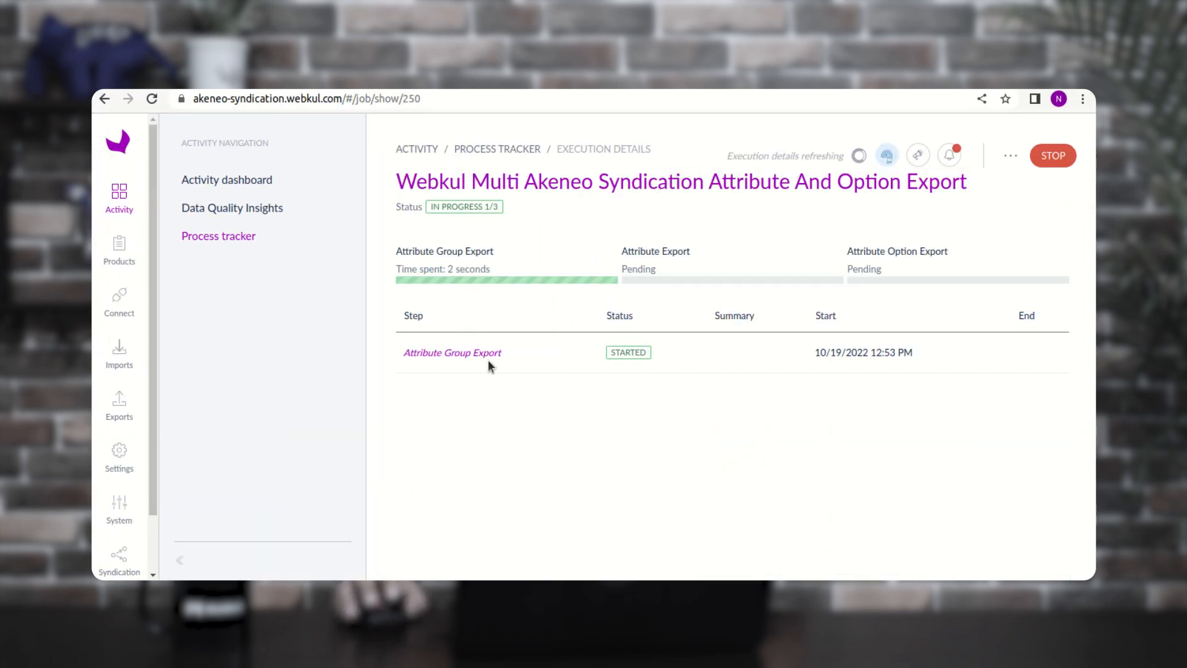
pyautogui.moveTo(415, 352); pyautogui.dragTo(511, 361)
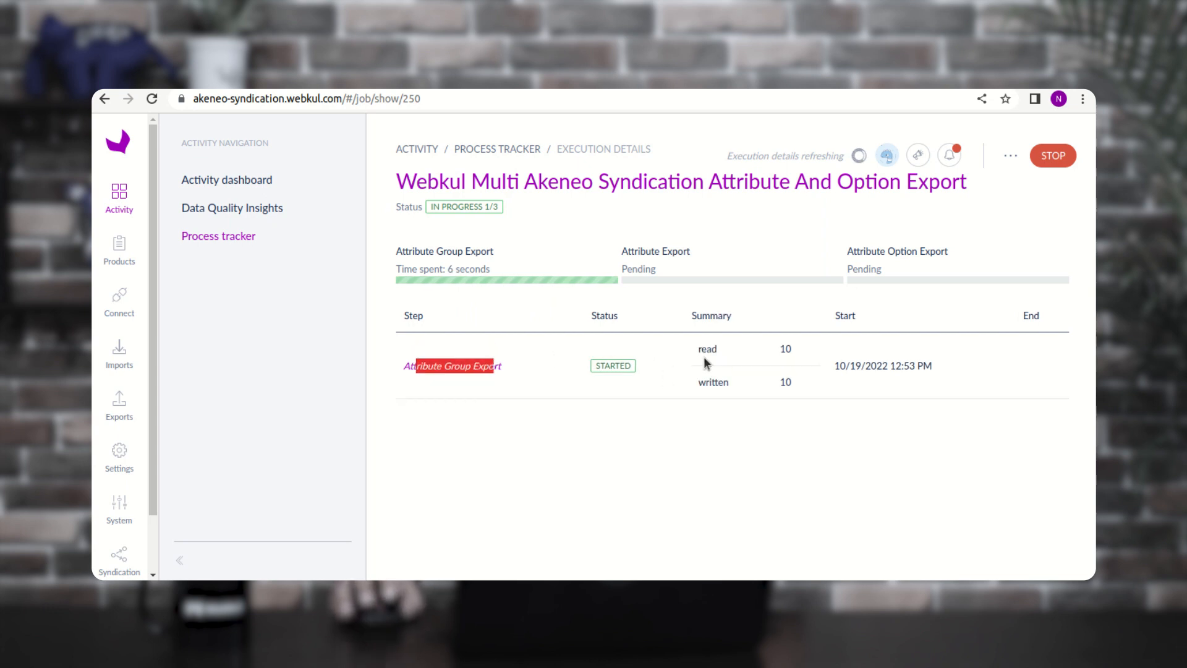
pyautogui.click(411, 419)
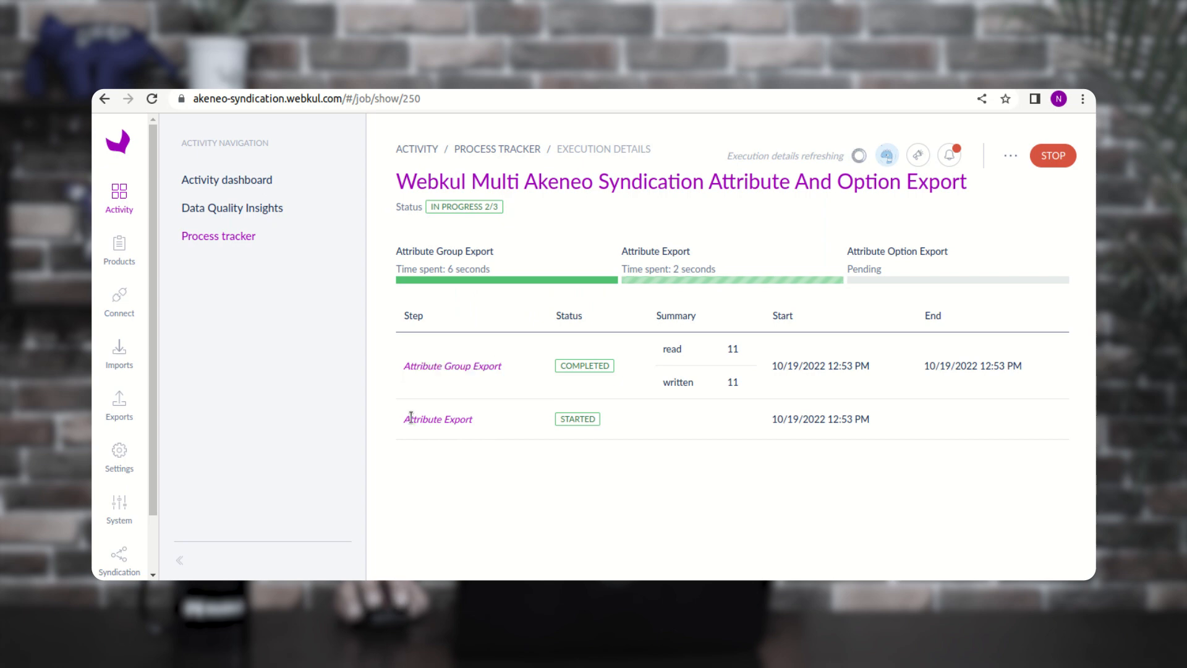
pyautogui.moveTo(411, 418); pyautogui.dragTo(475, 426)
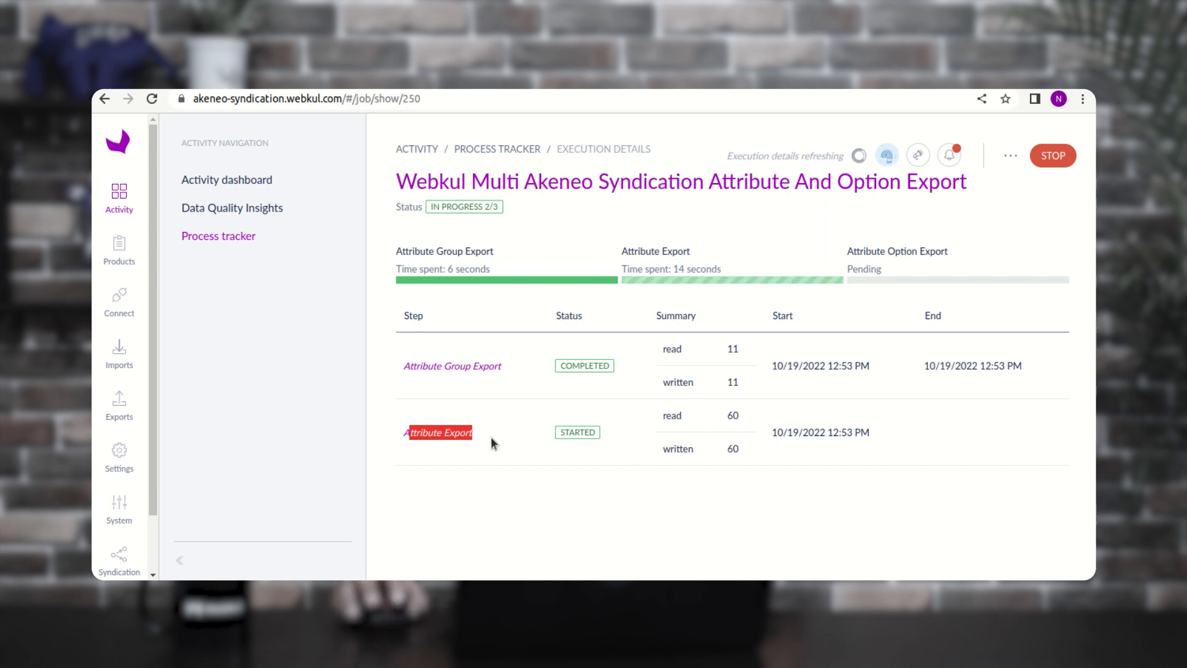
pyautogui.moveTo(409, 486); pyautogui.dragTo(488, 485)
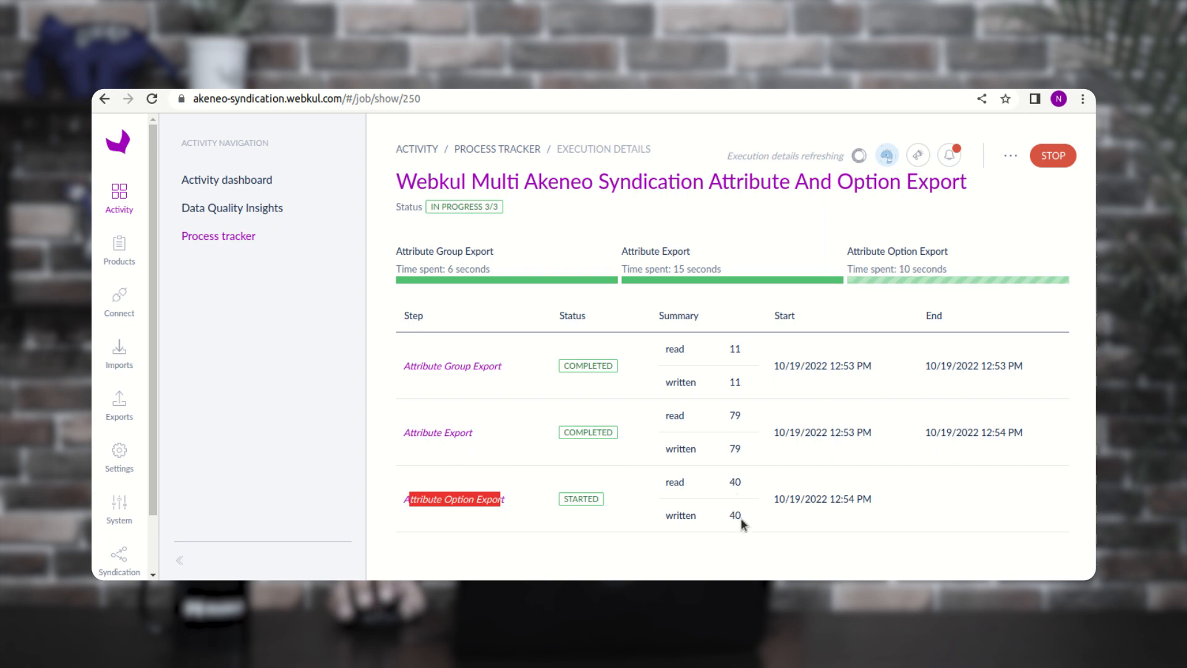
pyautogui.click(480, 518)
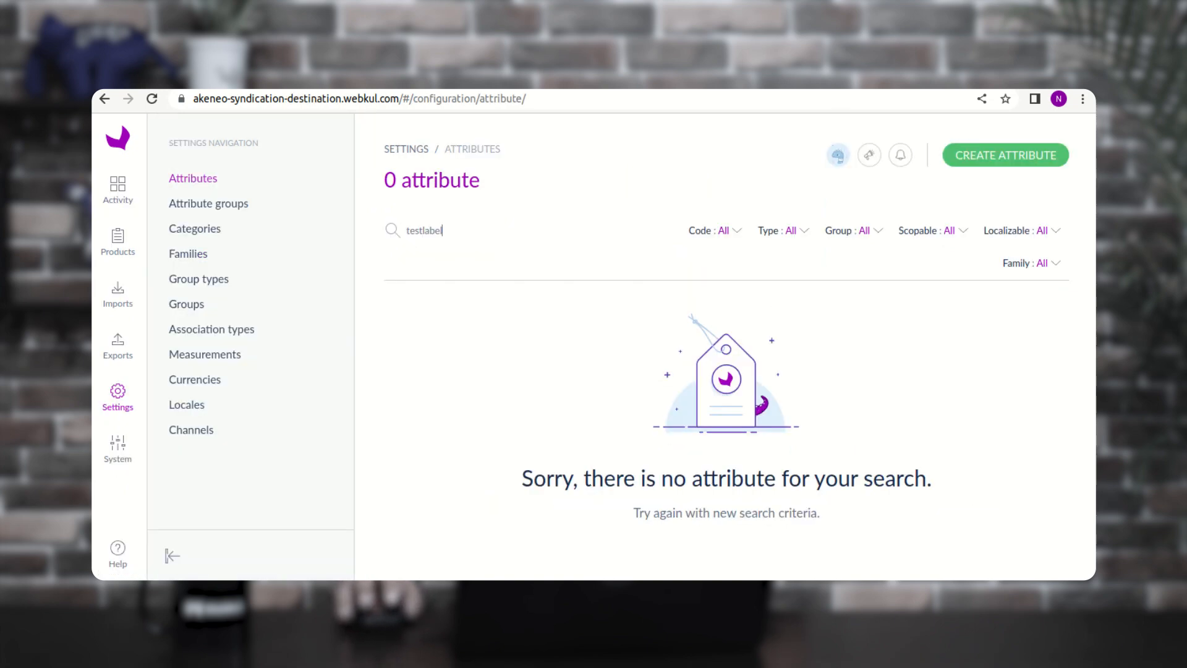
# - Refresh the destination PIM's attribute list to confirm testlabel now appears
pyautogui.moveTo(273, 99); pyautogui.dragTo(395, 178)
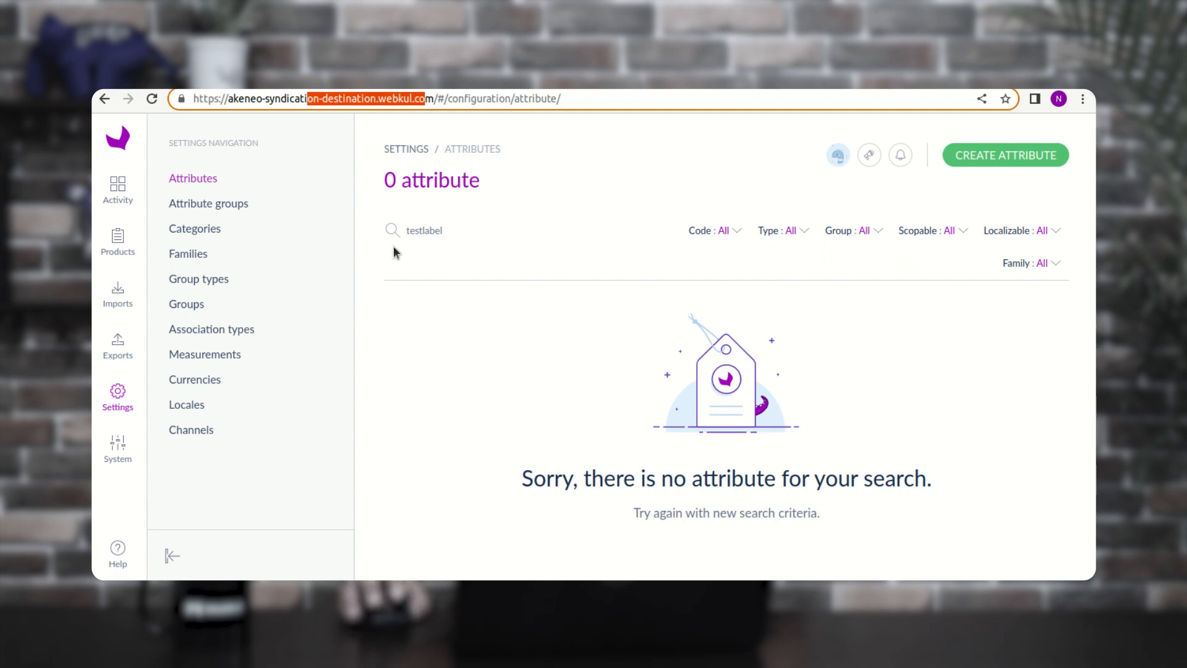
pyautogui.click(233, 209)
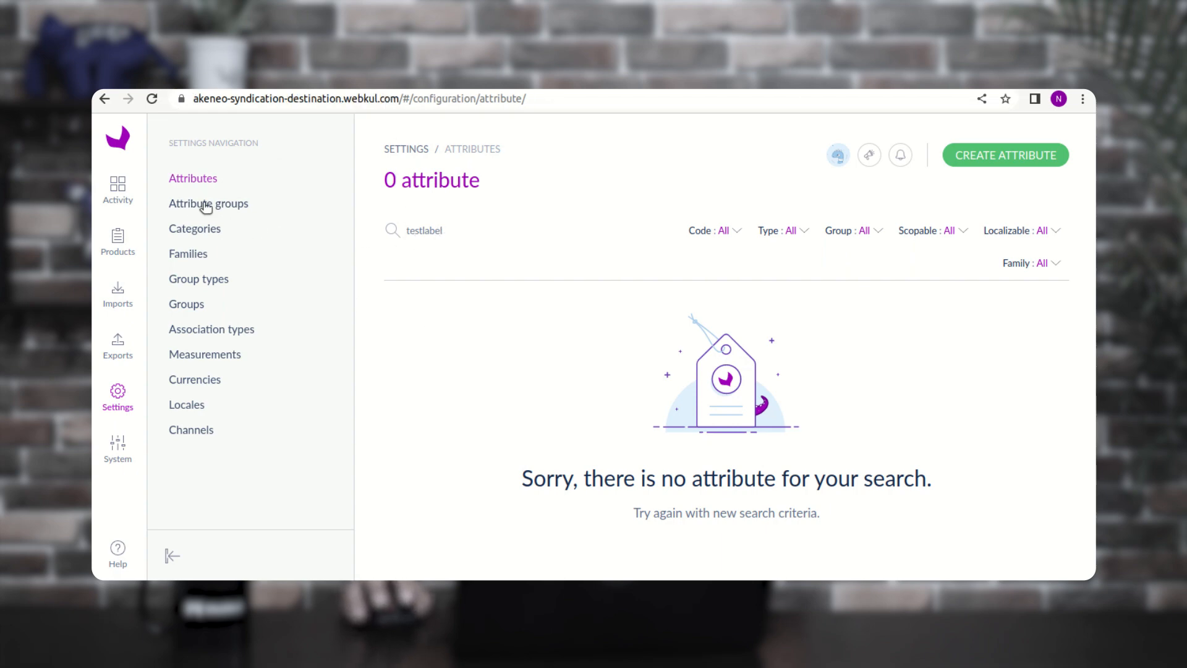
pyautogui.click(205, 207)
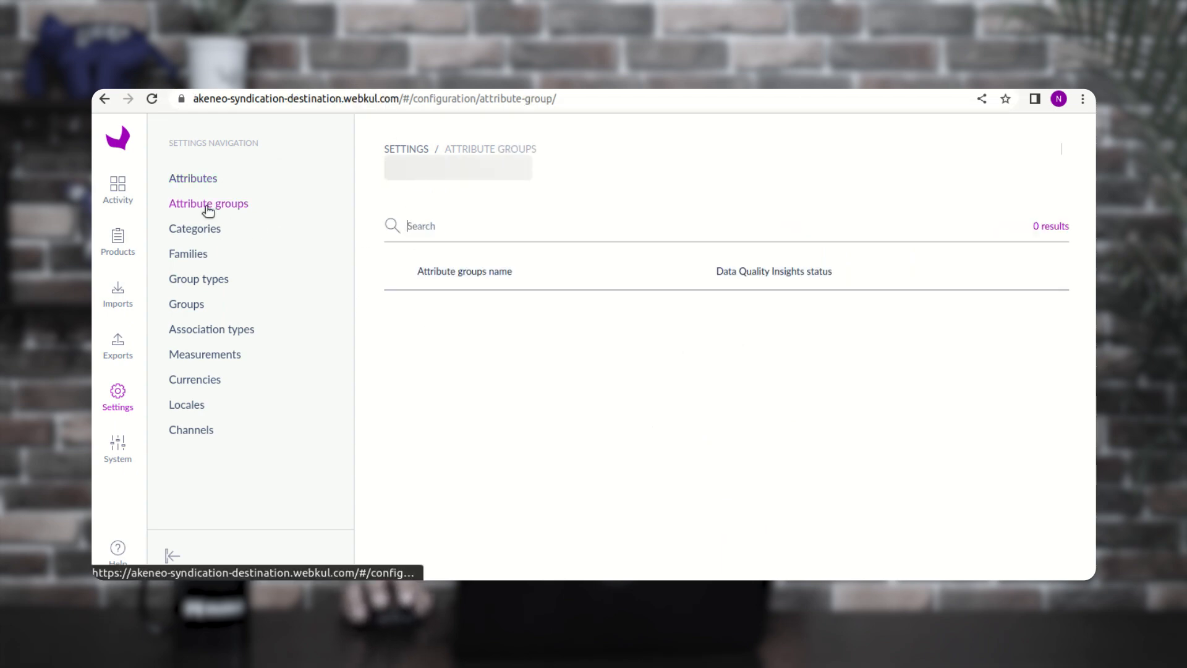
pyautogui.click(208, 179)
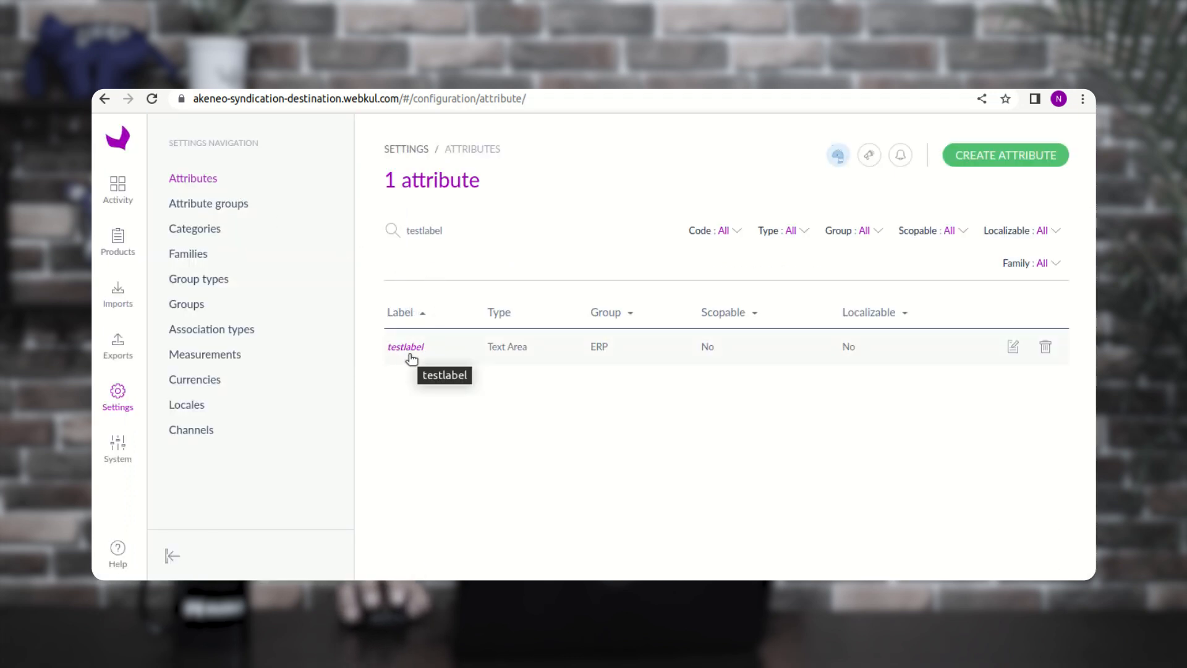
pyautogui.moveTo(252, 98); pyautogui.dragTo(393, 100)
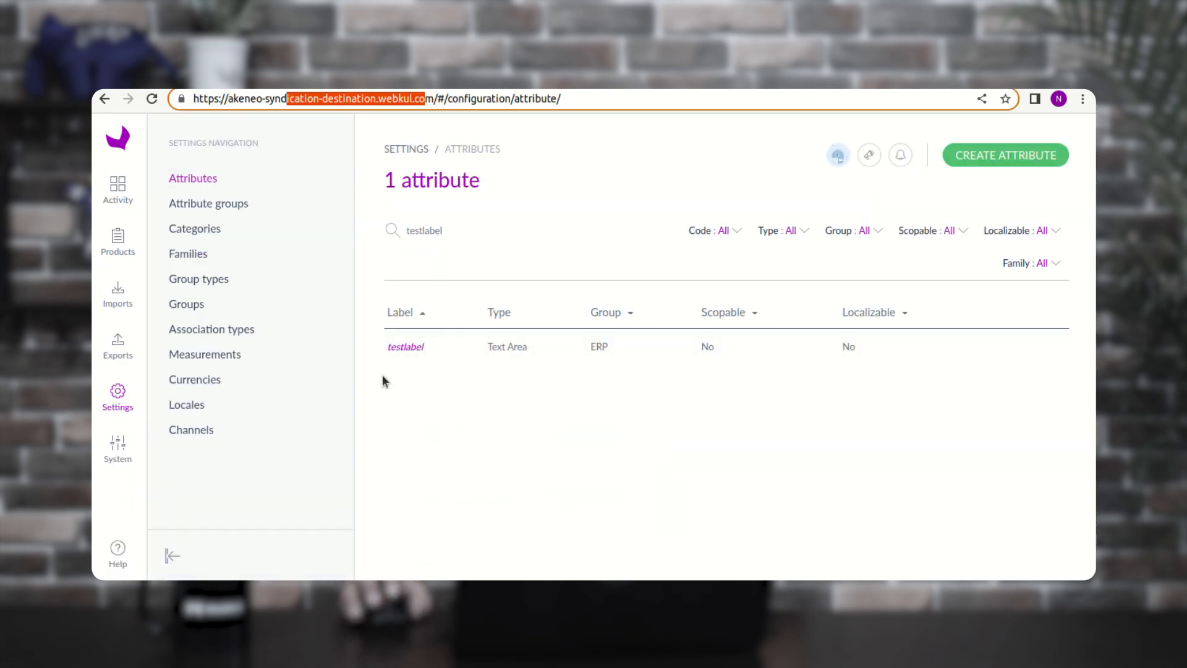
pyautogui.click(206, 232)
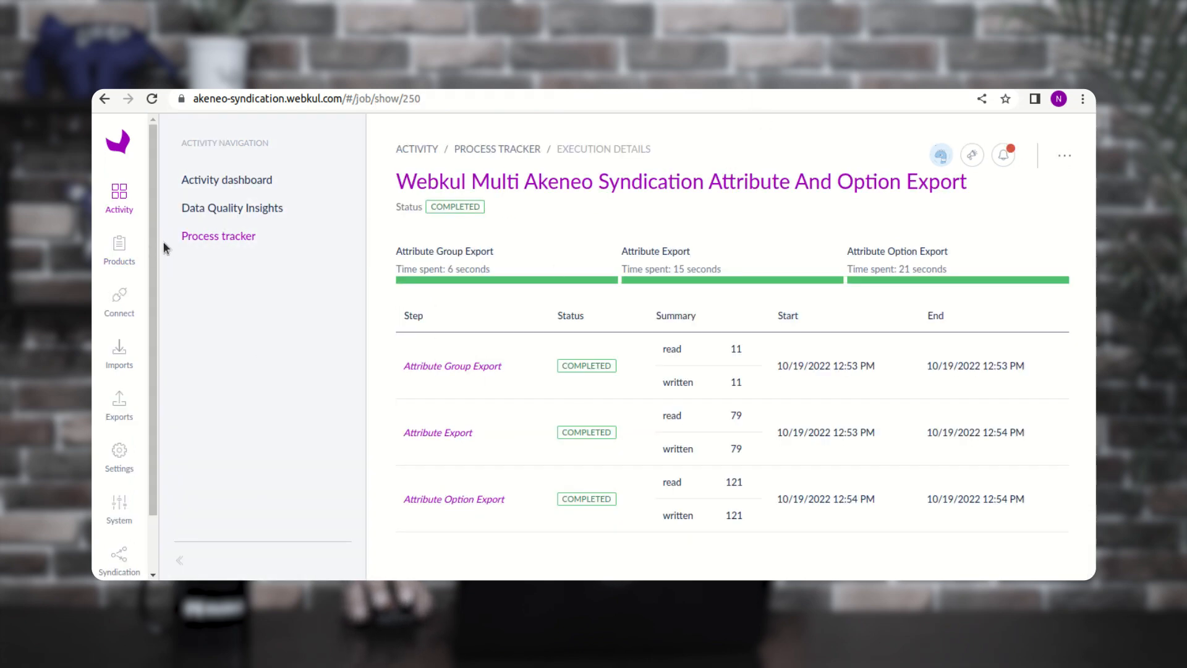
# - Open the Master catalog category tree in the source PIM's settings
pyautogui.scroll(-2, 155, 307)
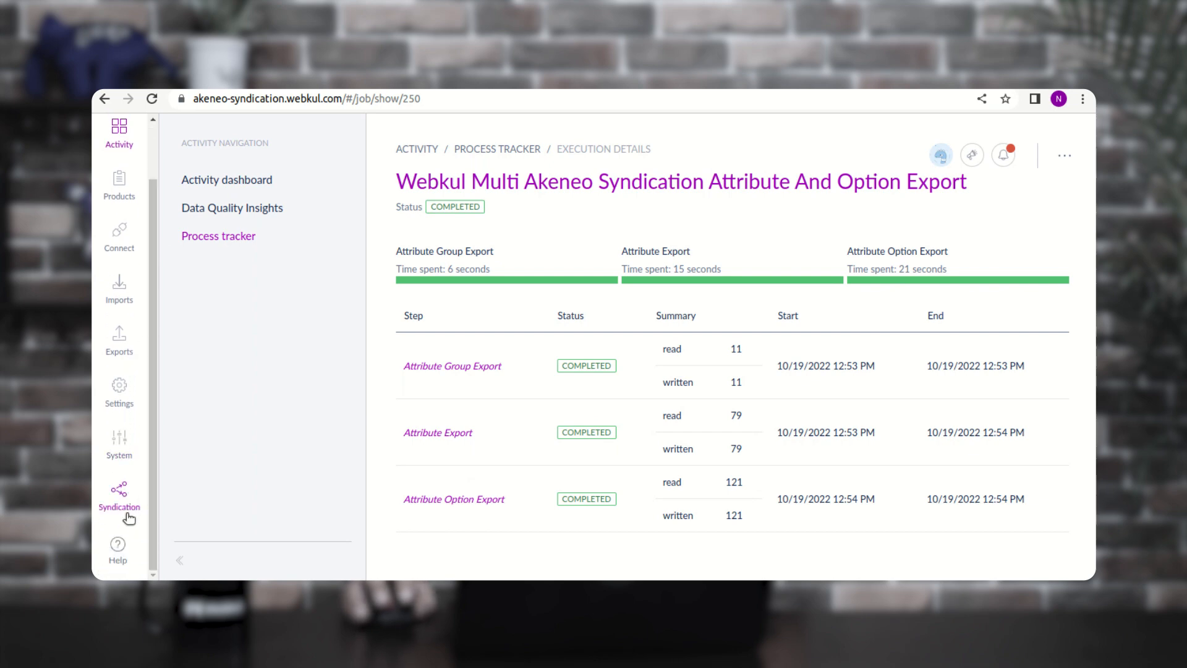
pyautogui.click(120, 388)
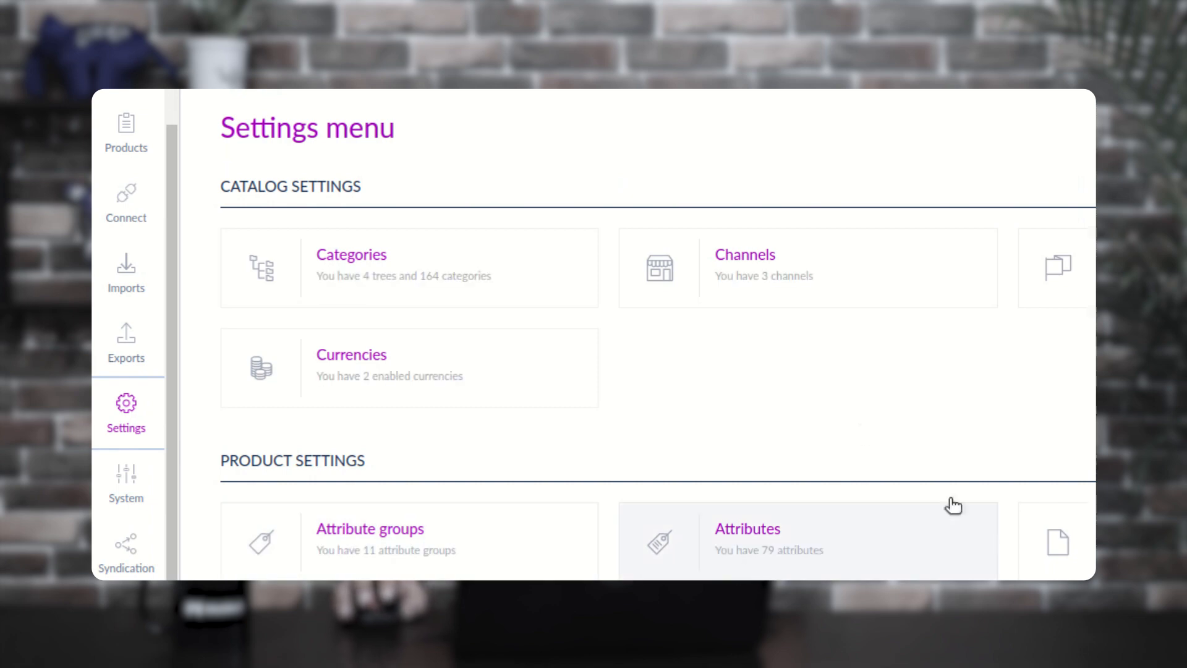
pyautogui.click(388, 275)
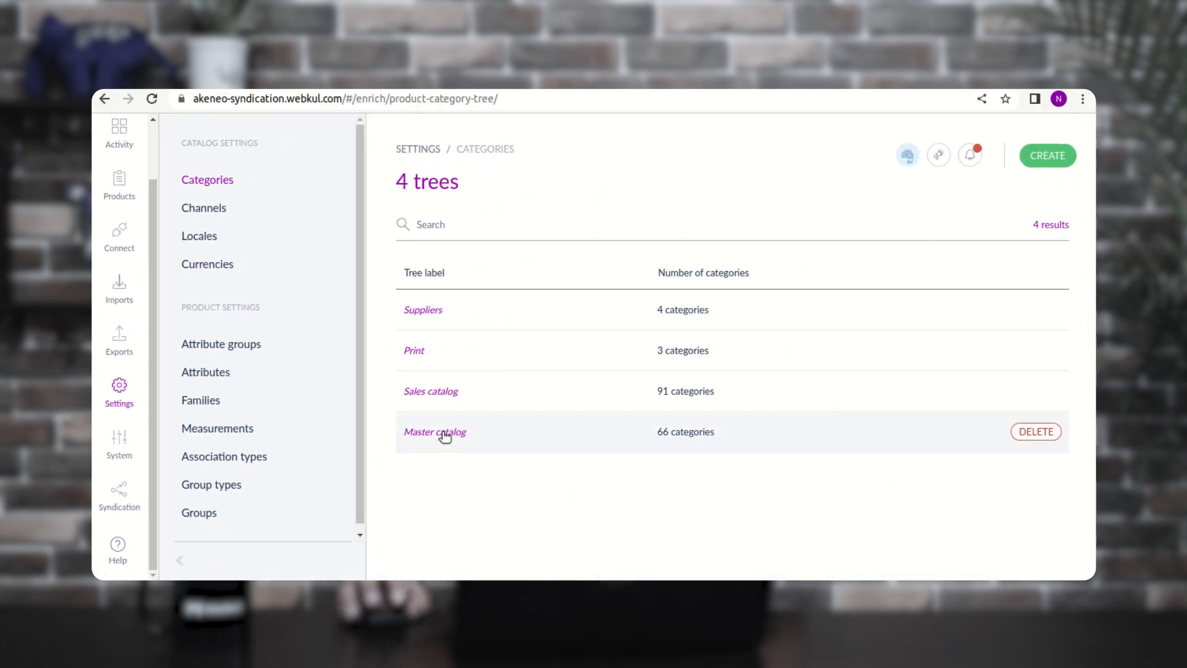
pyautogui.click(444, 434)
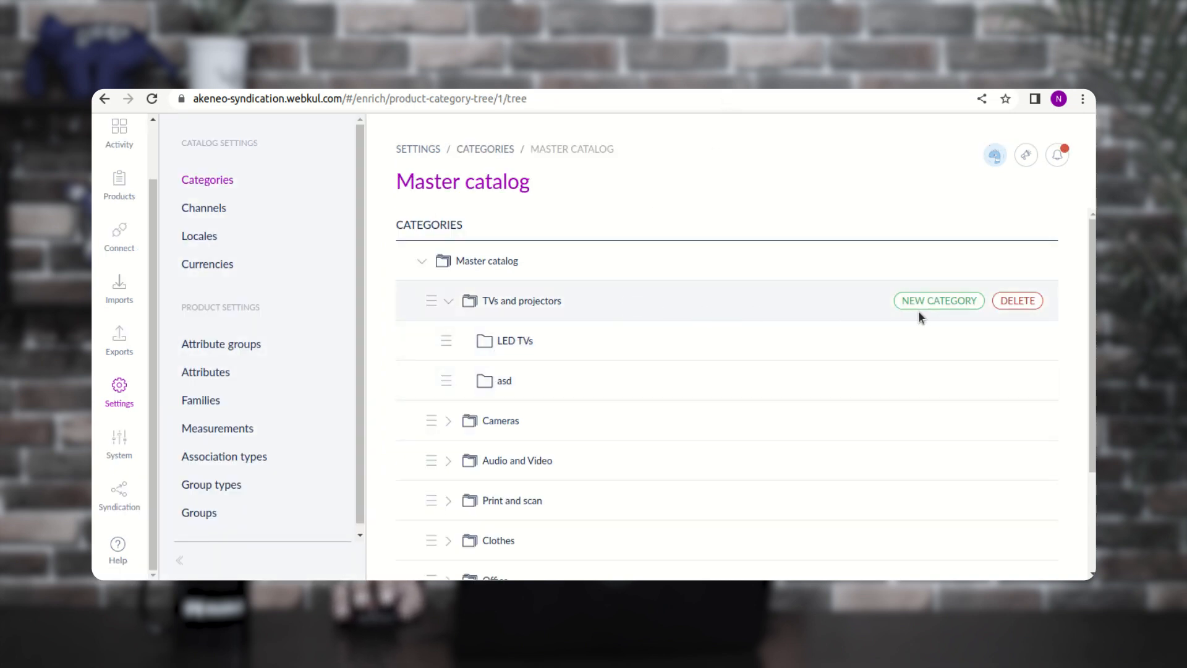
# - Create category newcategory labelled 'new category' under TVs and projectors, removing the space from the code
pyautogui.click(950, 303)
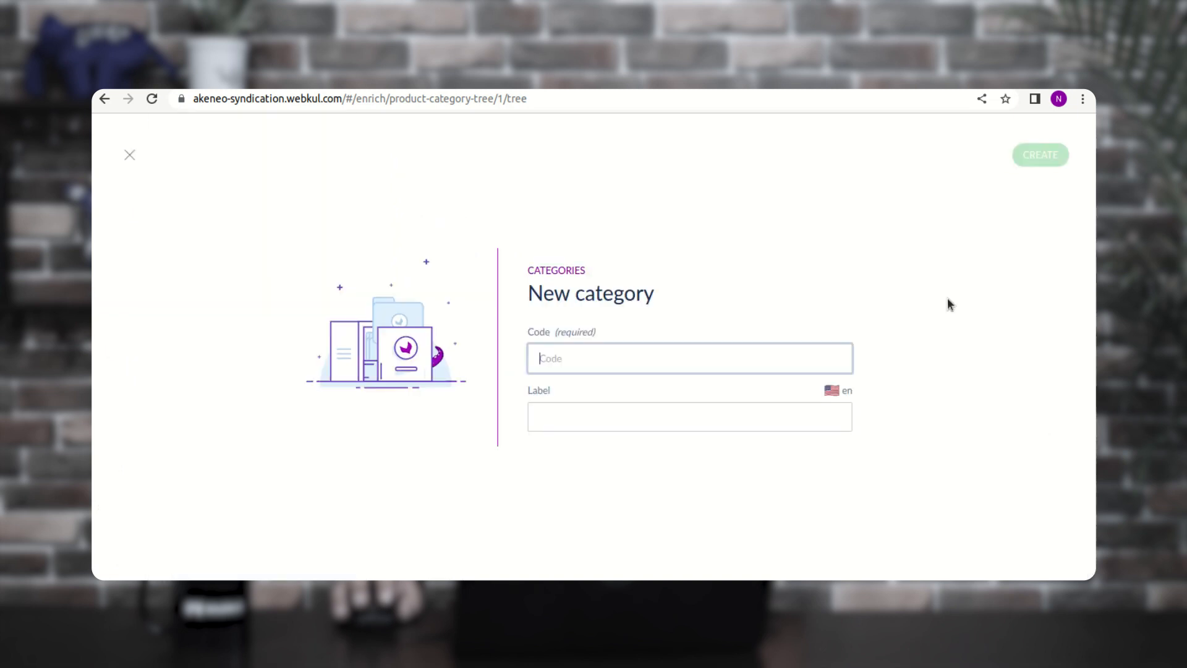
pyautogui.write('new category')
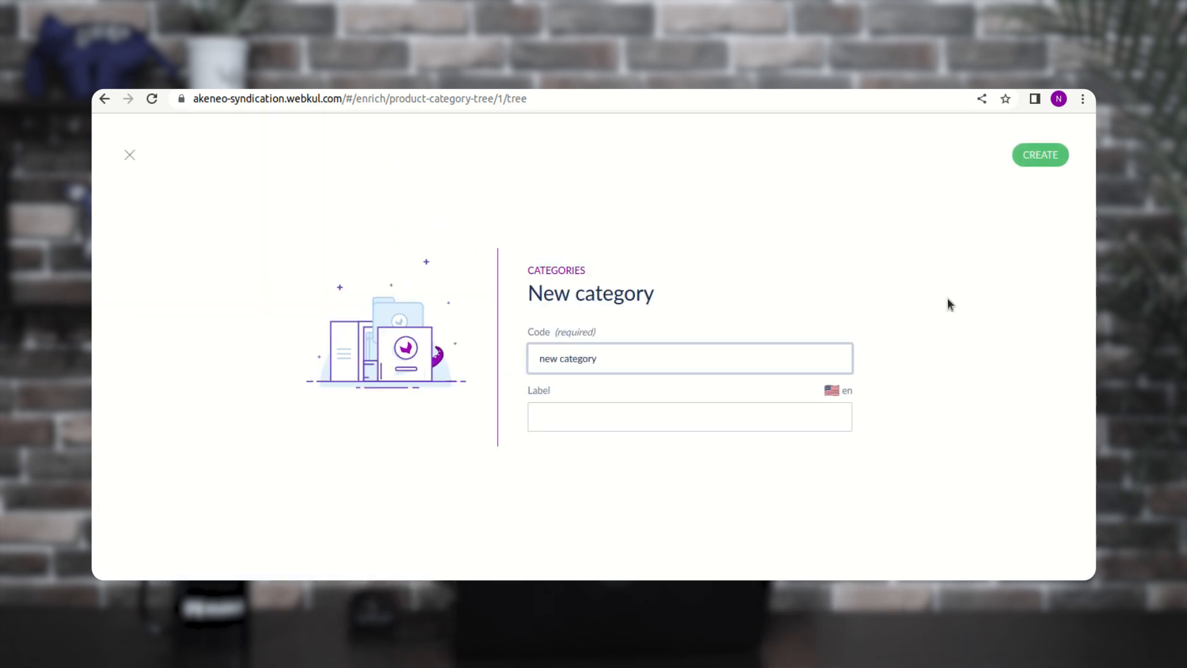
pyautogui.click(567, 420)
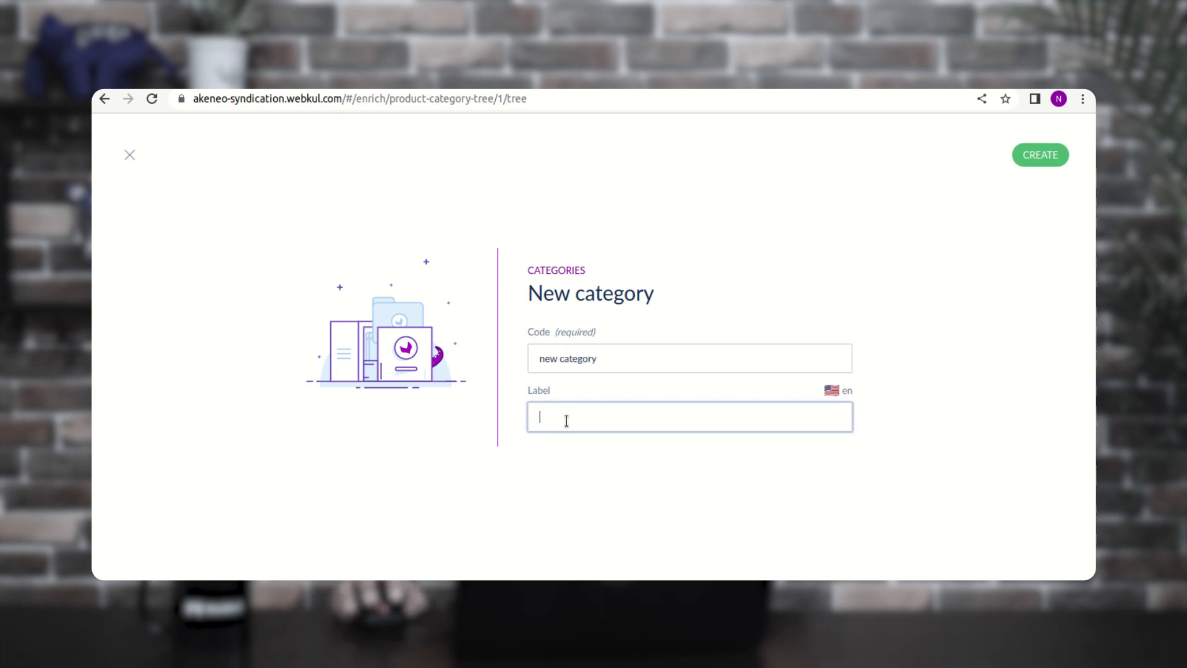
pyautogui.write('new category')
pyautogui.click(1041, 156)
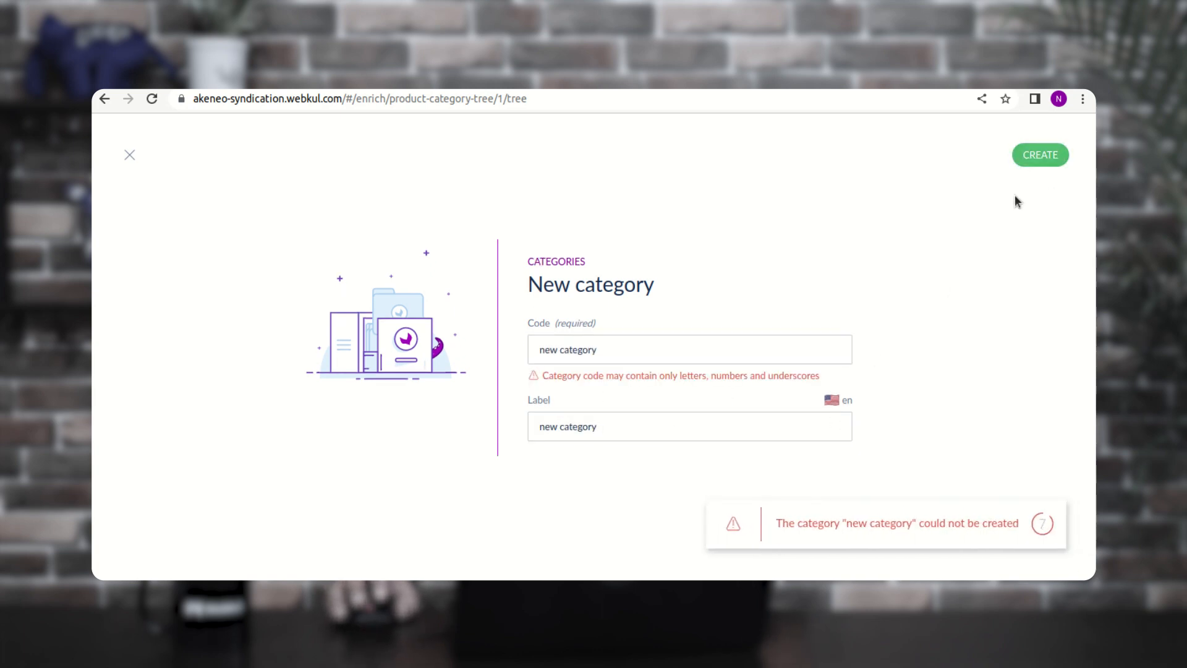
pyautogui.click(561, 349)
pyautogui.press('BackSpace')
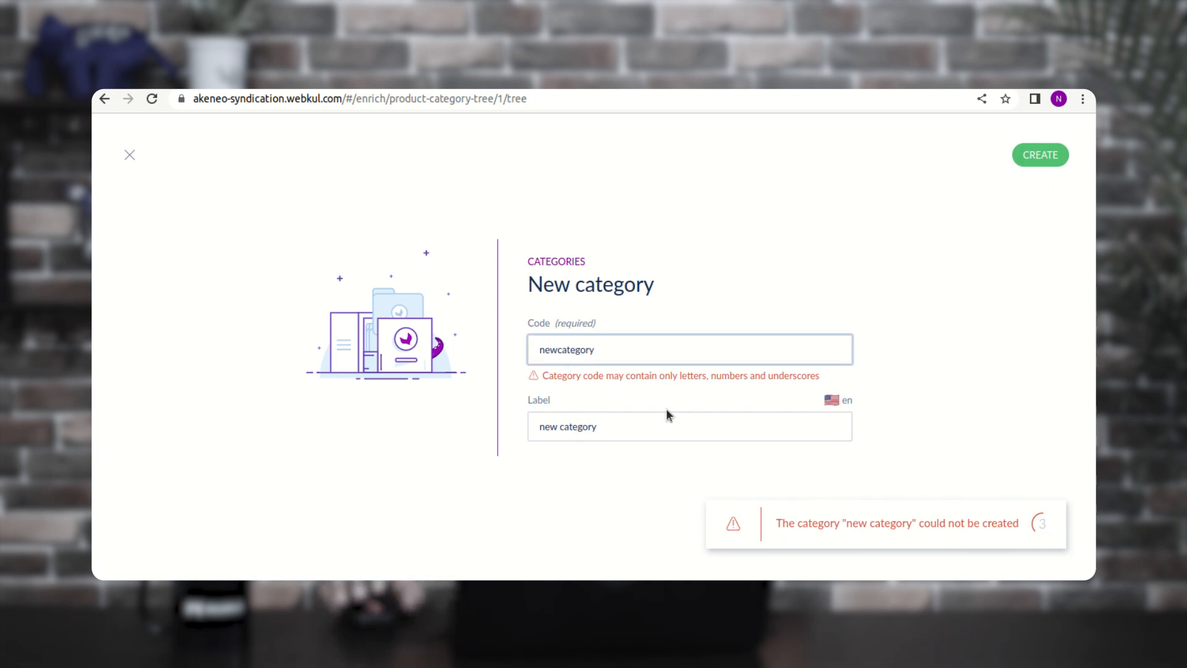
pyautogui.click(1044, 156)
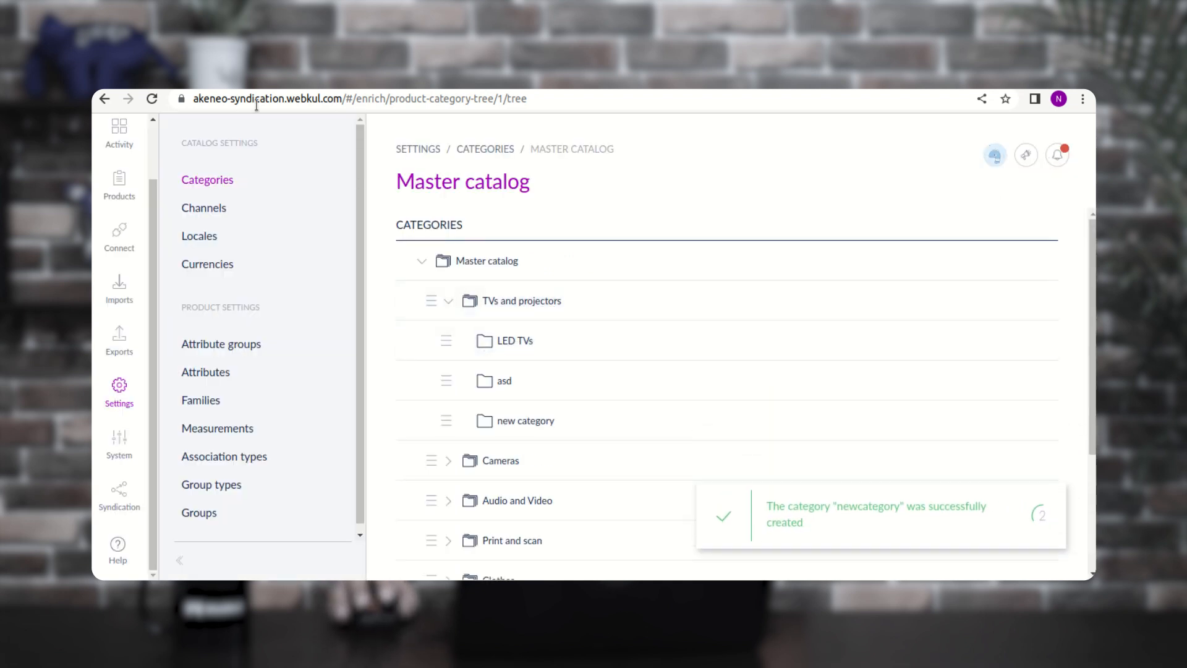
# - Confirm the destination's TVs and projectors tree lacks new category, then return to the source Exports list
pyautogui.moveTo(204, 99); pyautogui.dragTo(337, 102)
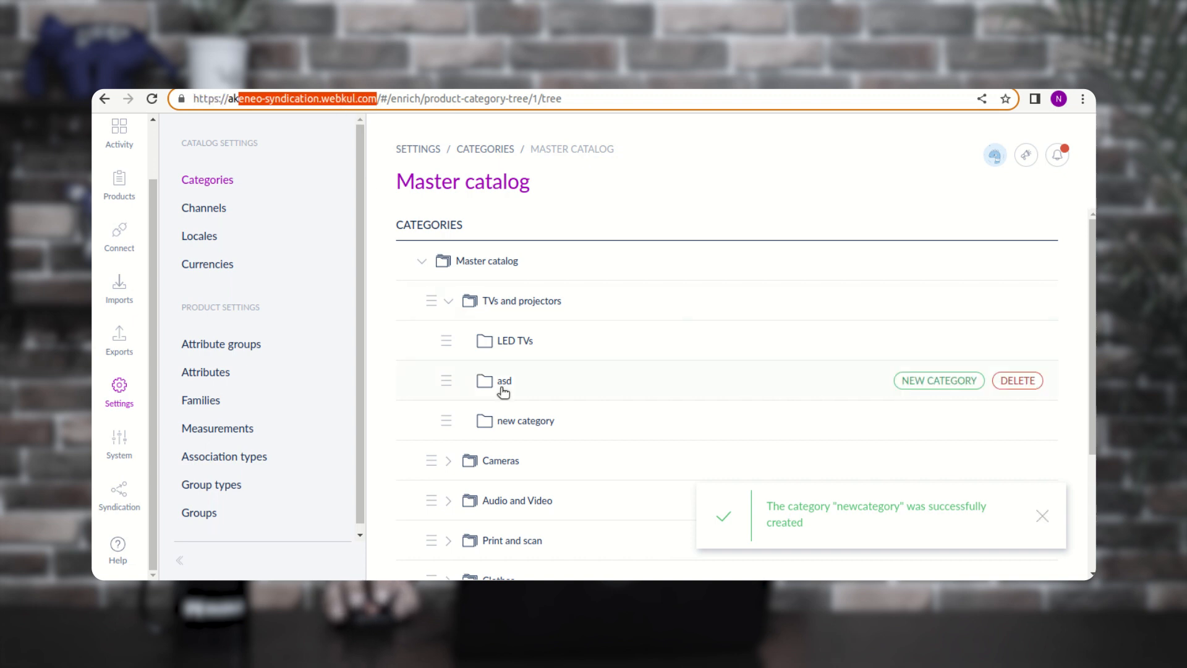
pyautogui.moveTo(522, 431)
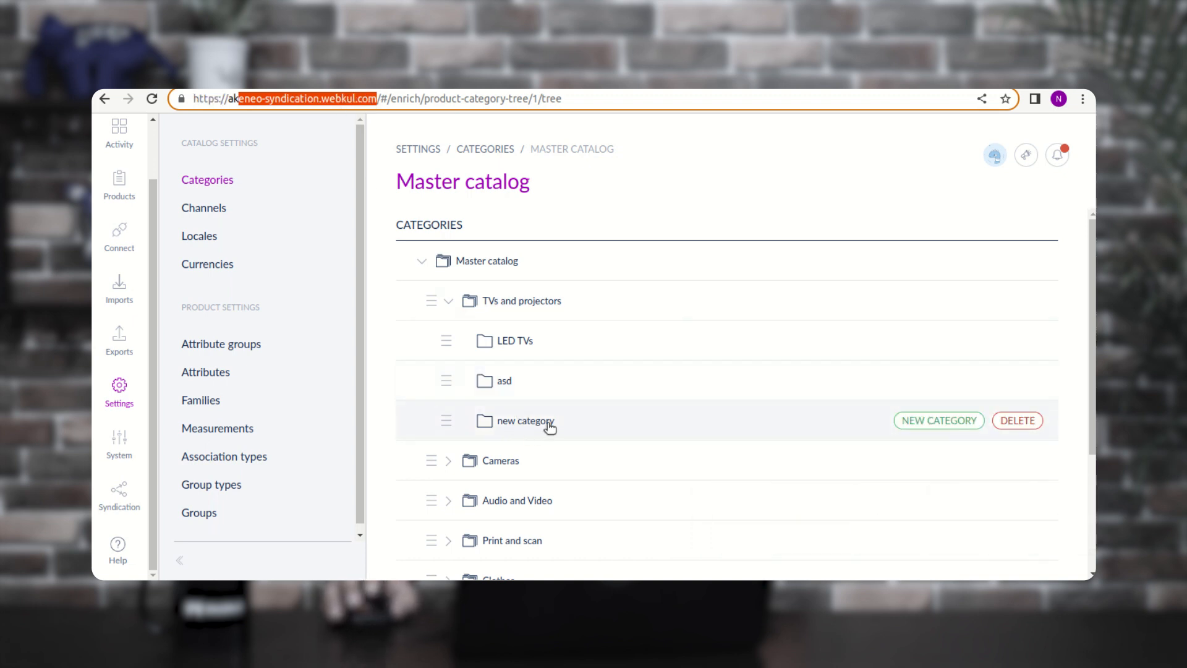
pyautogui.click(836, 77)
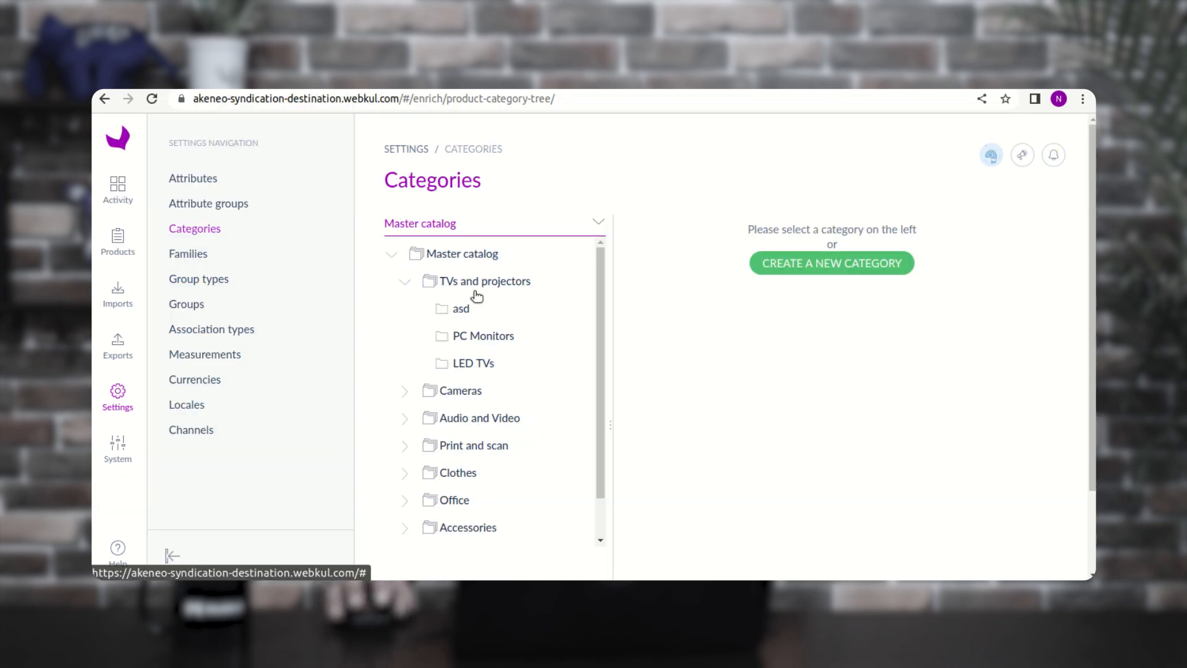
pyautogui.moveTo(235, 99); pyautogui.dragTo(398, 122)
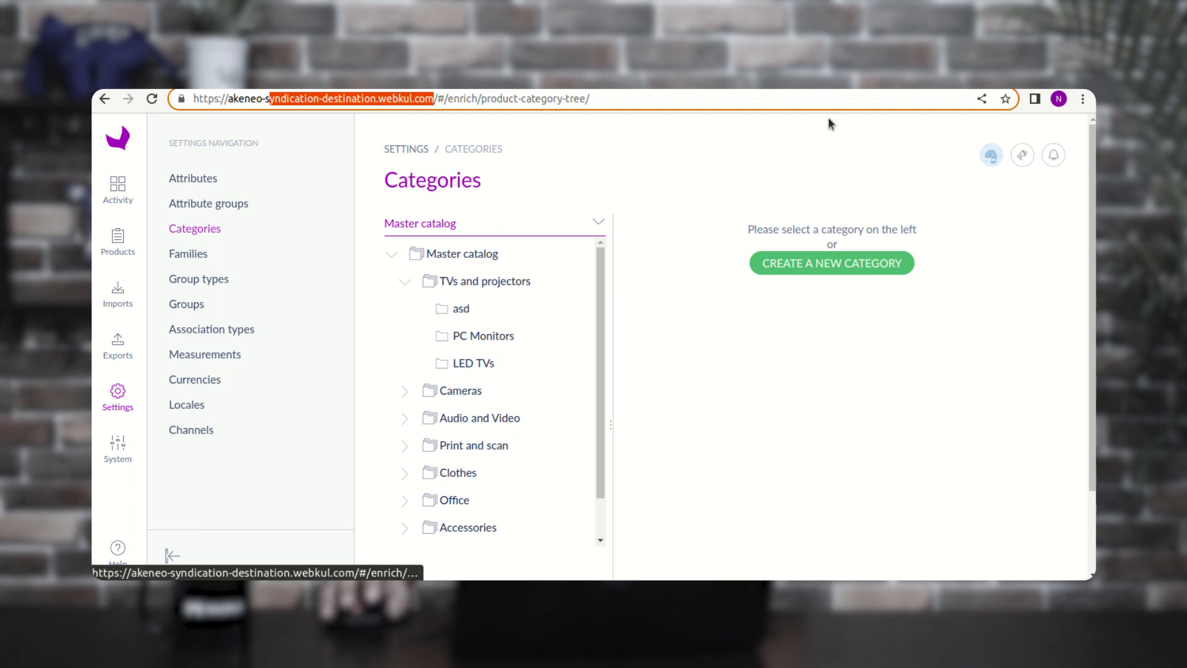
pyautogui.click(846, 77)
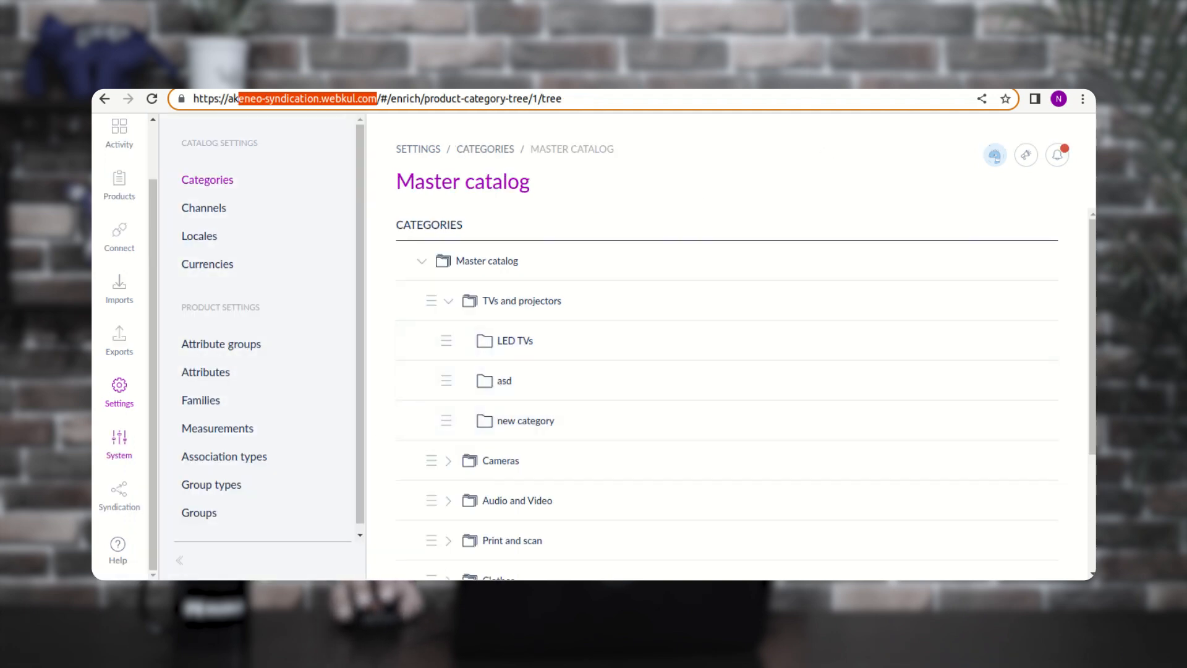
pyautogui.click(130, 346)
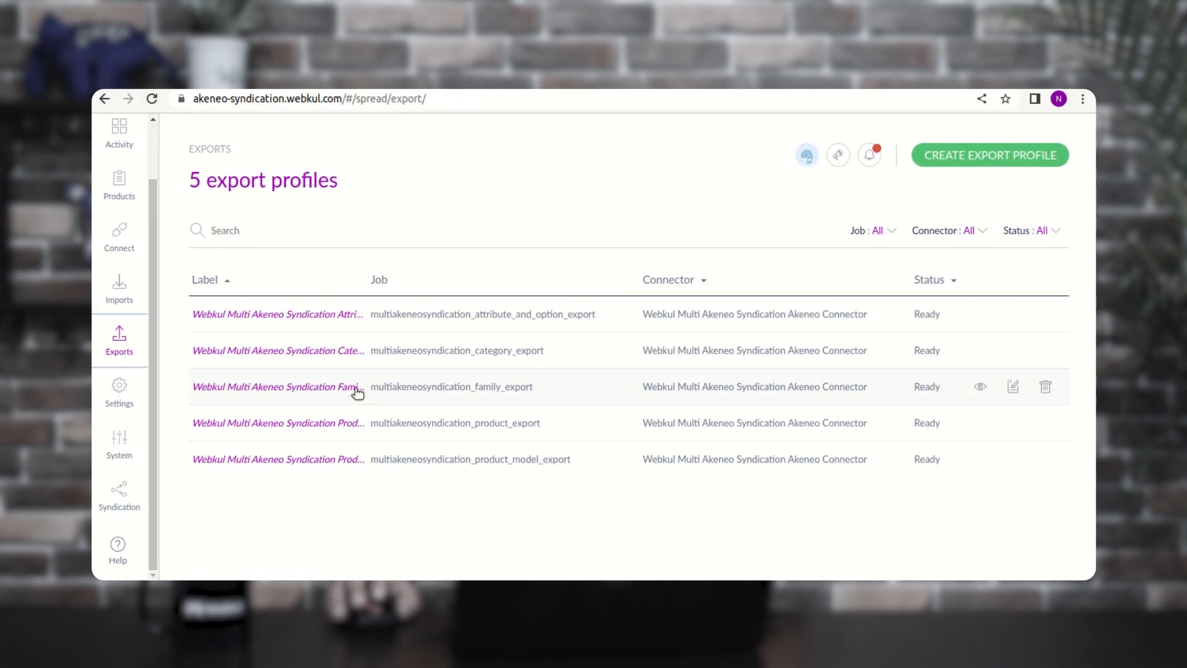
# - Run the Category Export until it reads and writes 169 categories
pyautogui.click(510, 357)
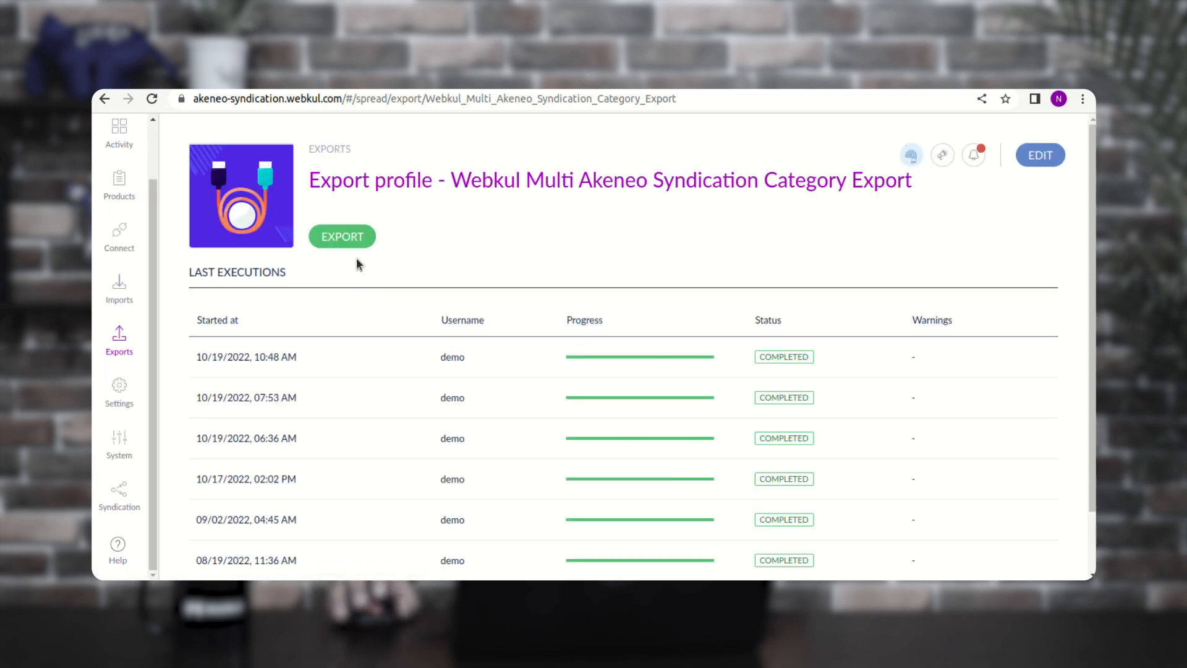
pyautogui.click(342, 236)
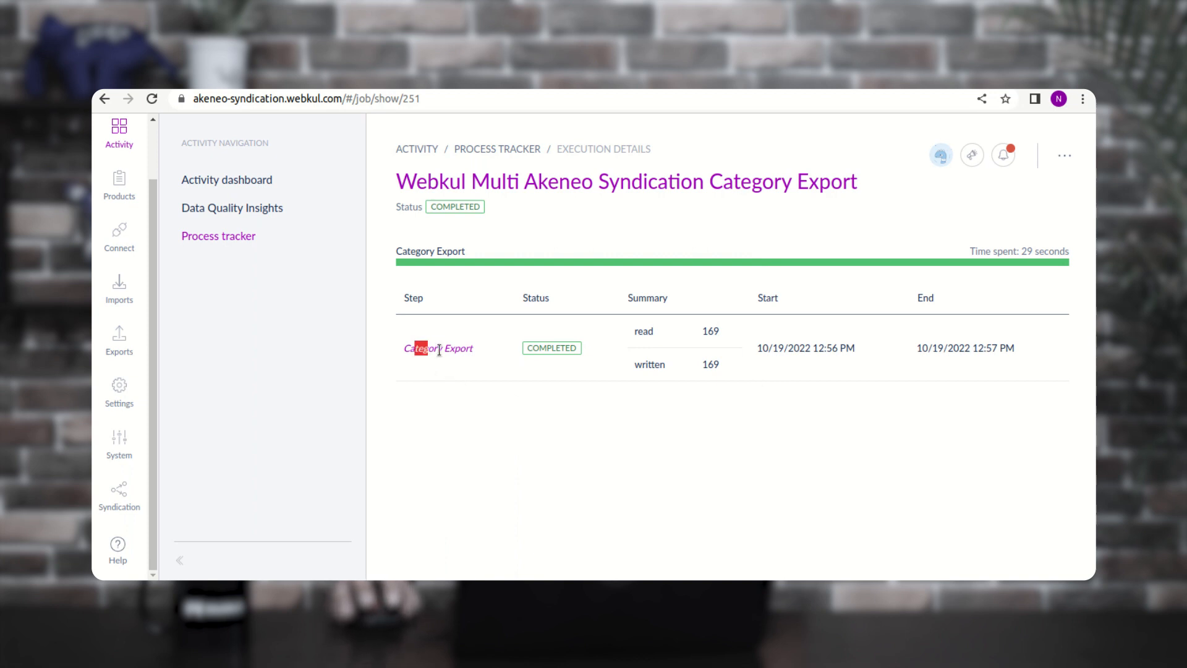
pyautogui.moveTo(439, 351); pyautogui.dragTo(466, 350)
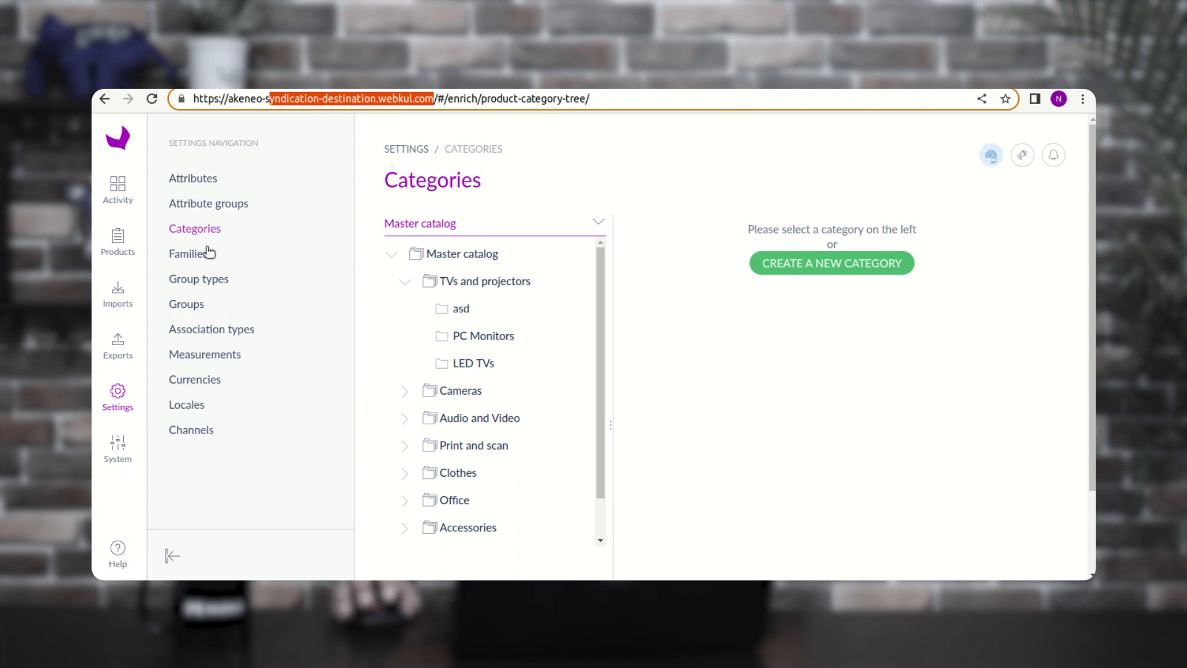
# - Reload the destination's category tree and inspect new category under TVs and projectors
pyautogui.click(207, 205)
pyautogui.click(202, 232)
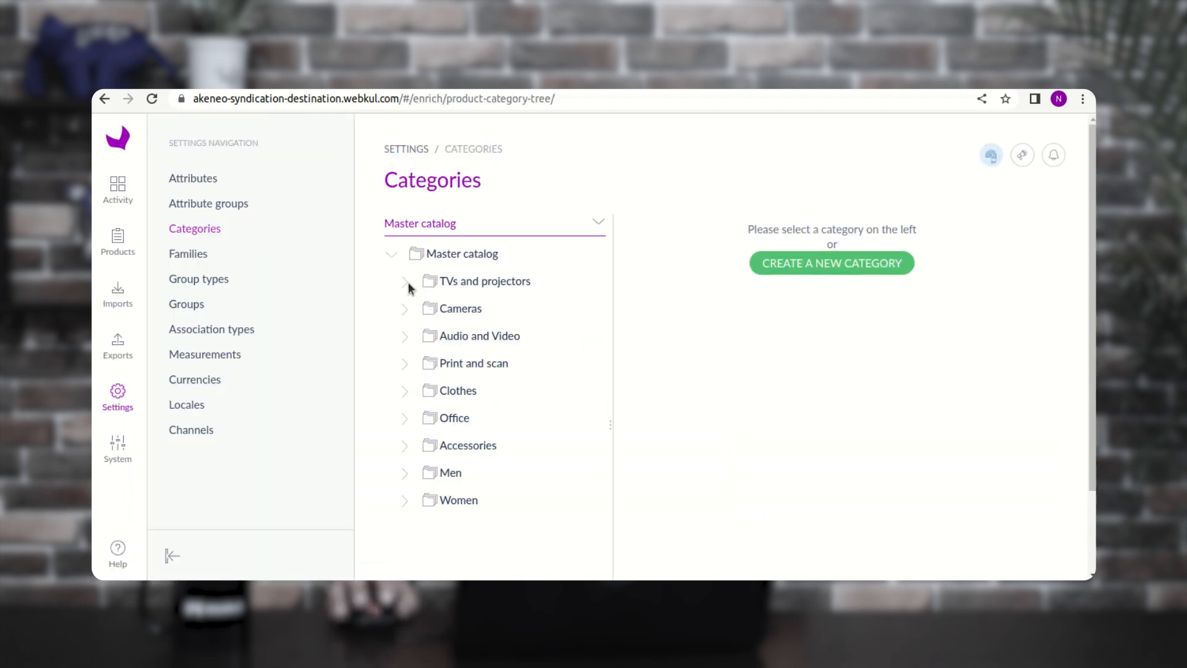
pyautogui.click(405, 281)
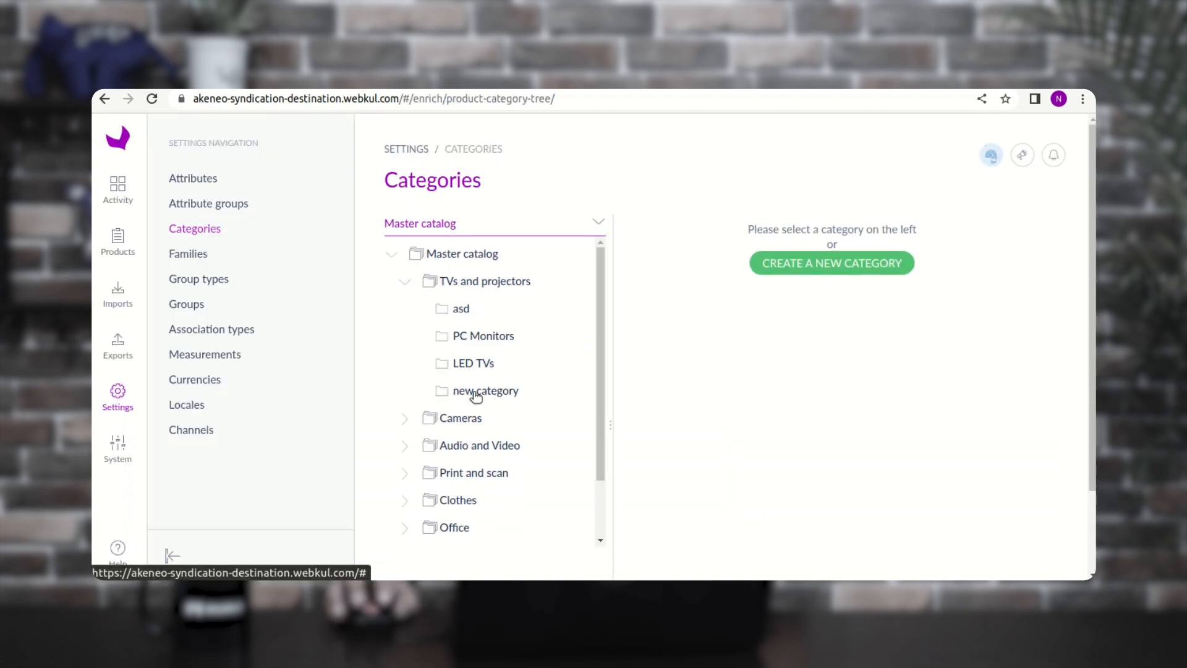
pyautogui.click(476, 393)
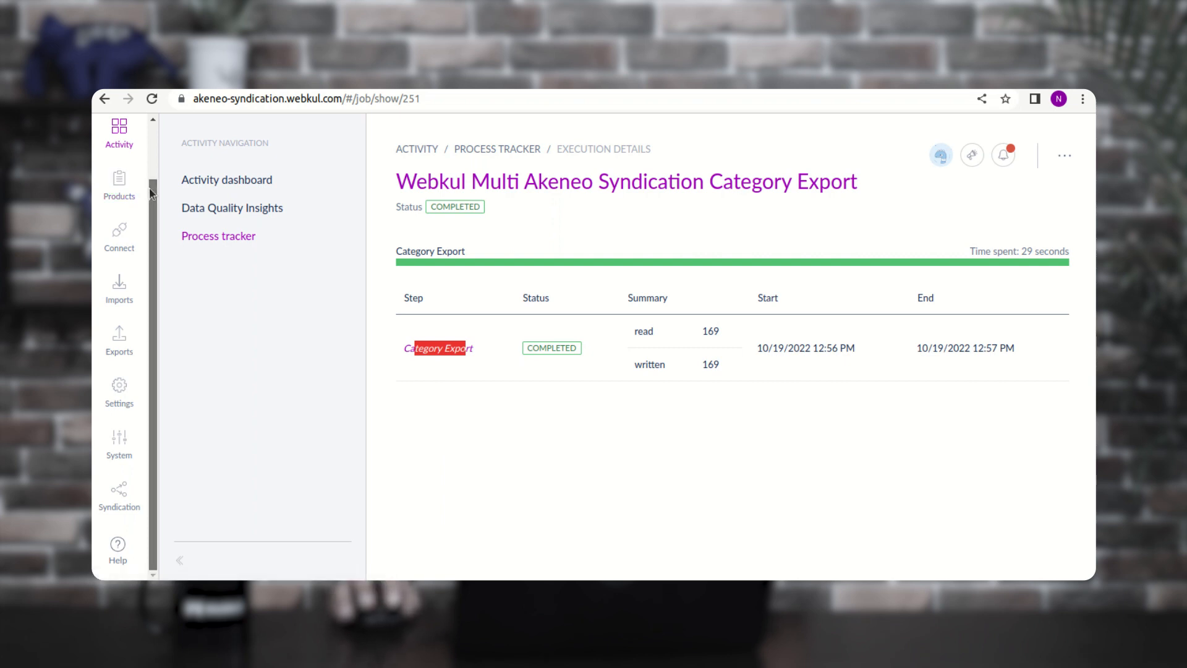
pyautogui.moveTo(150, 193); pyautogui.dragTo(158, 152)
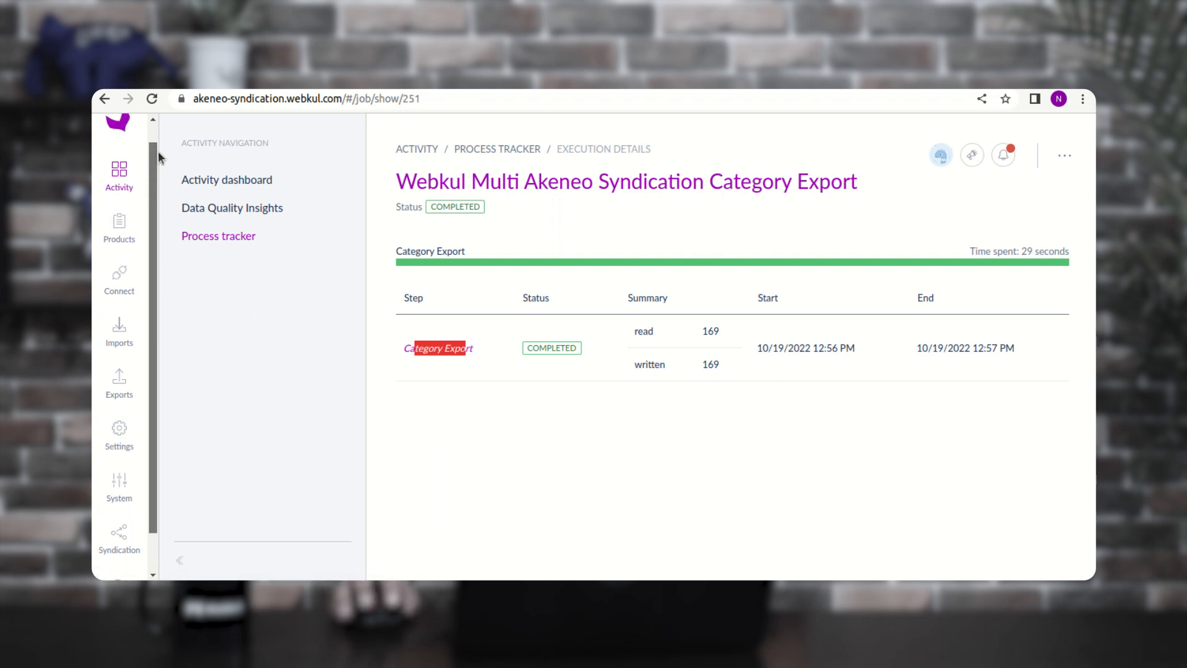
pyautogui.click(119, 433)
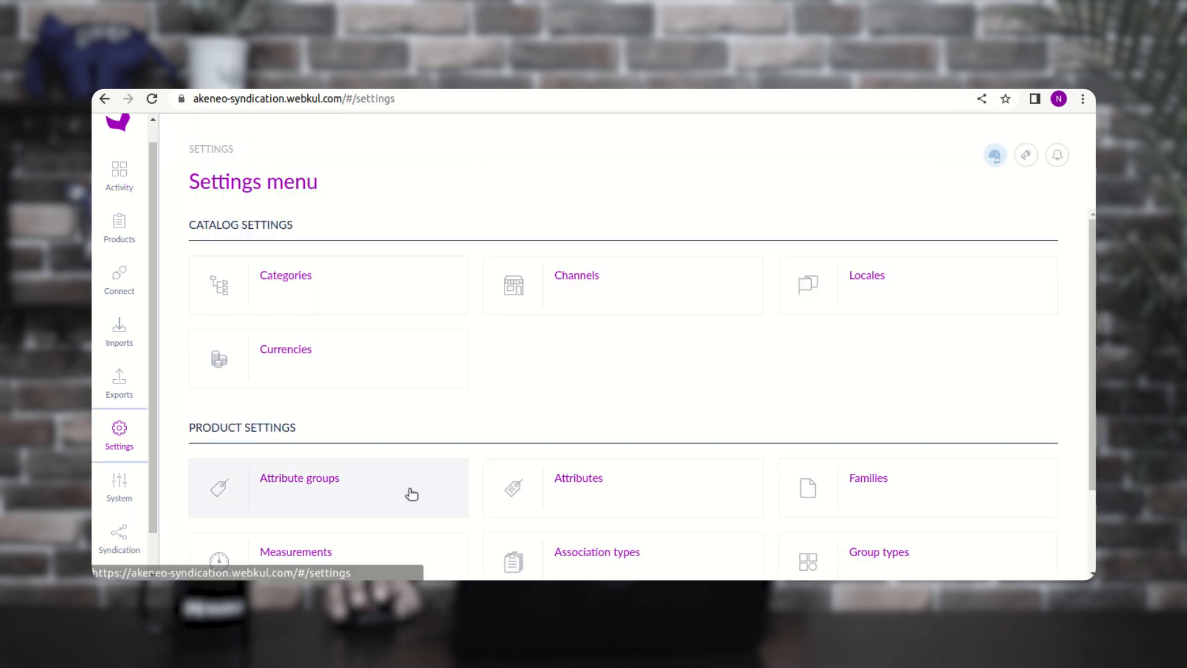
# - Create a family with code testfamily, removing the space from 'test family' before saving
pyautogui.click(877, 490)
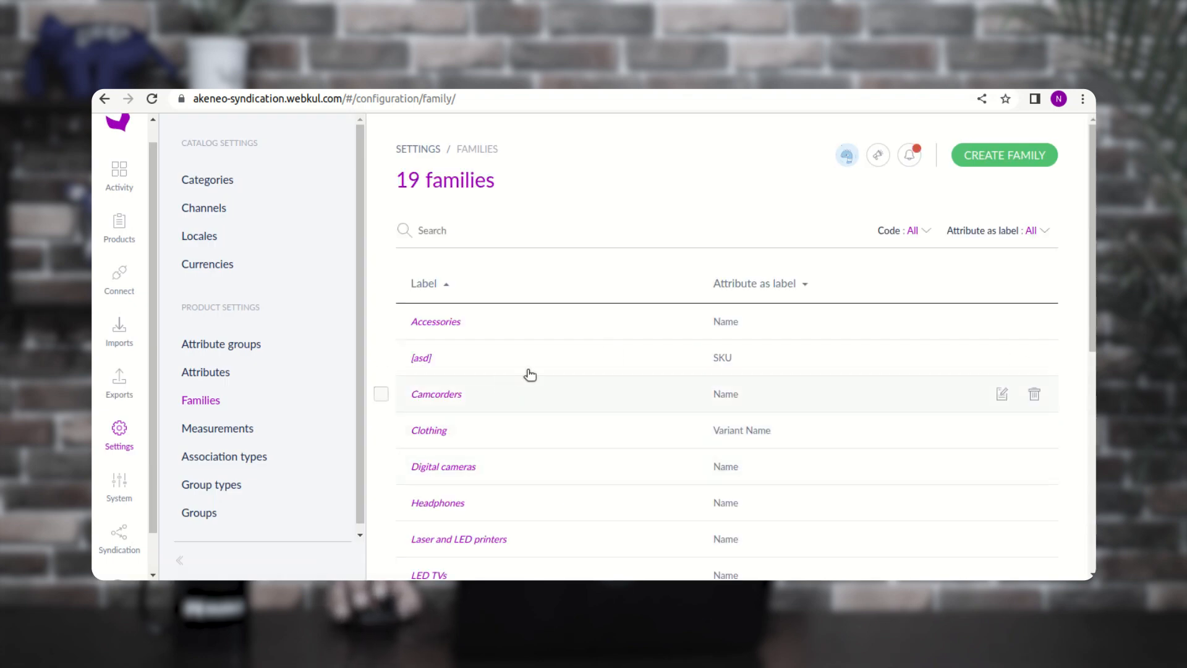
pyautogui.click(1002, 157)
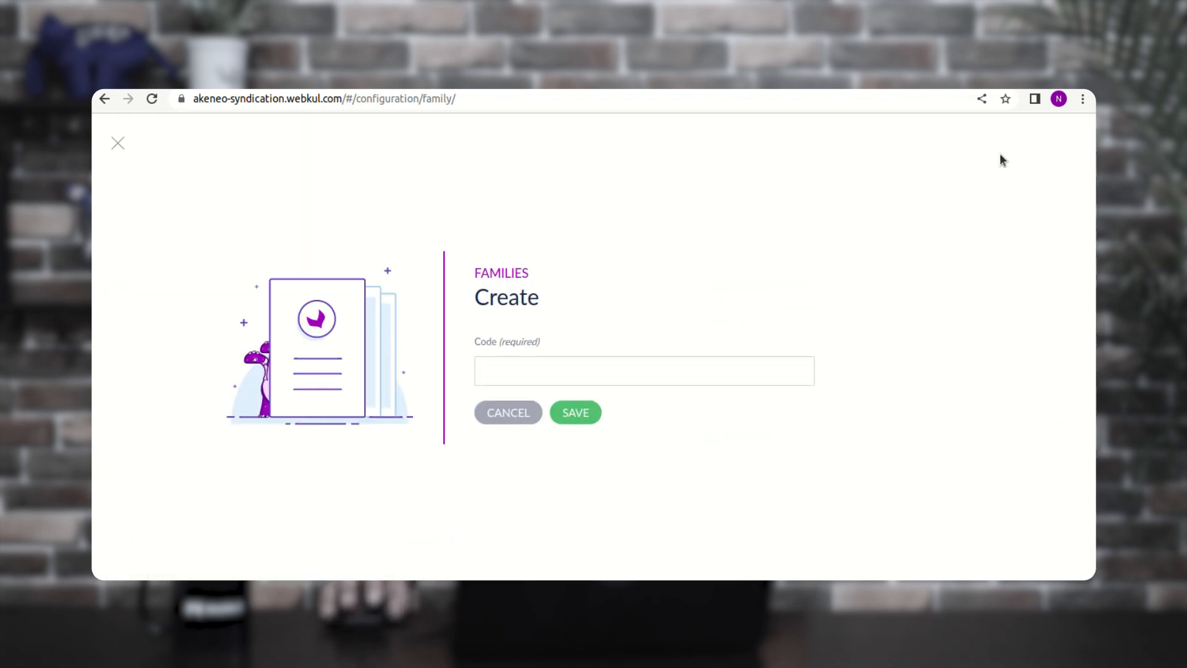
pyautogui.click(494, 371)
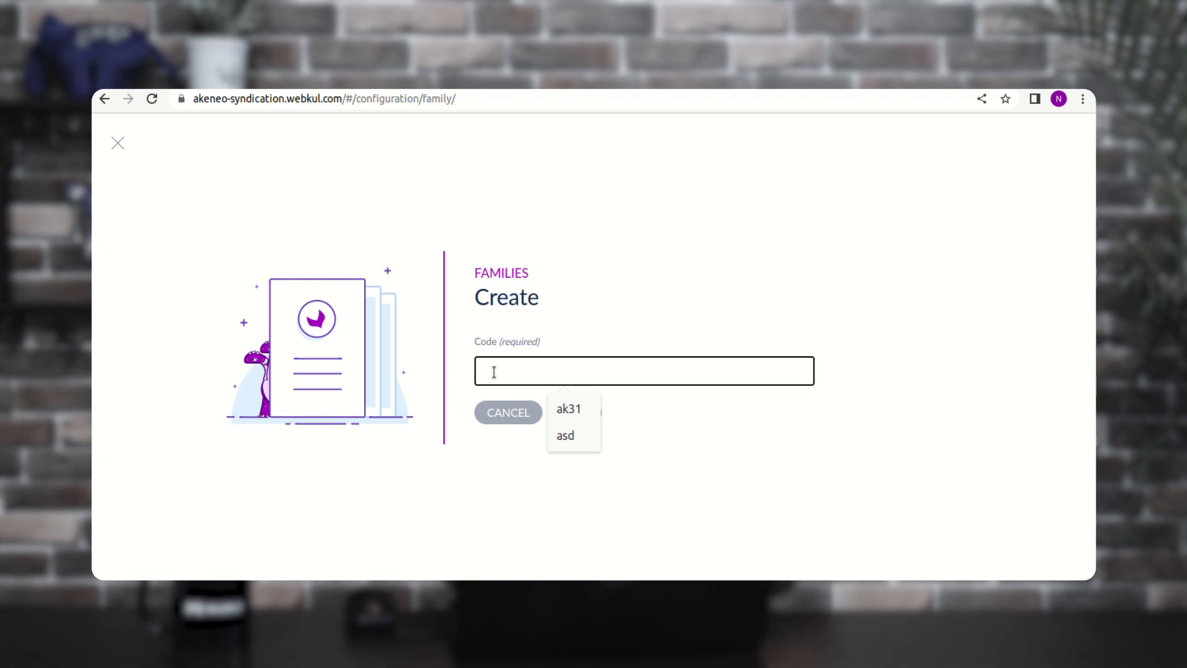
pyautogui.write('test famil')
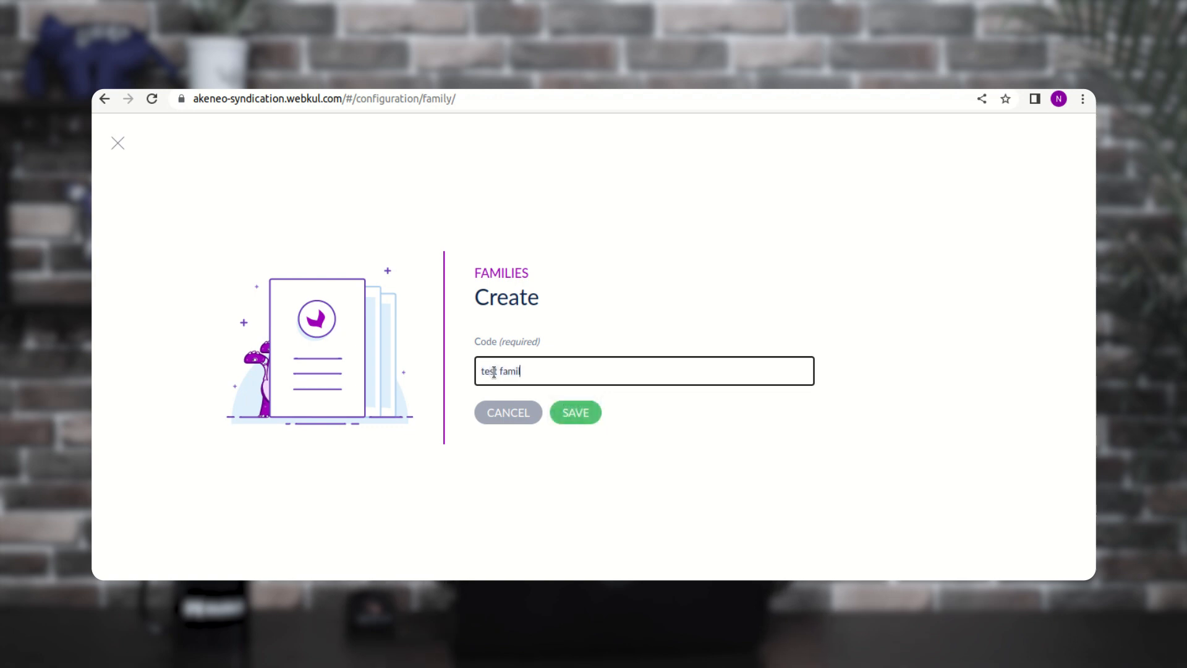
pyautogui.write('y')
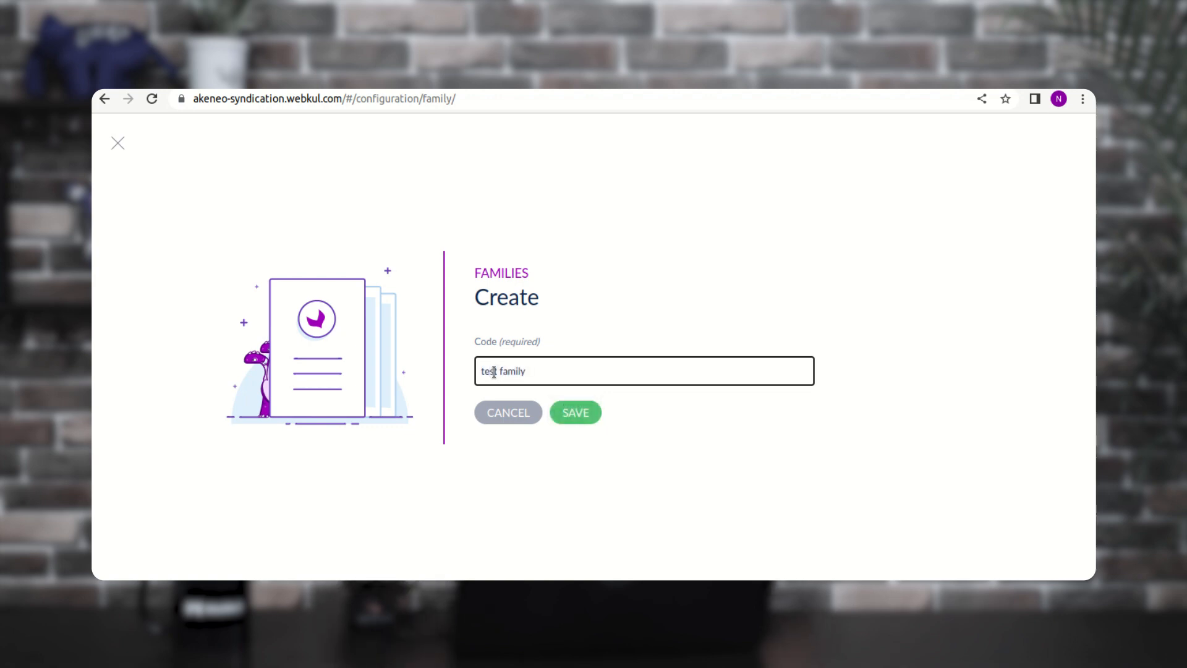
pyautogui.click(566, 413)
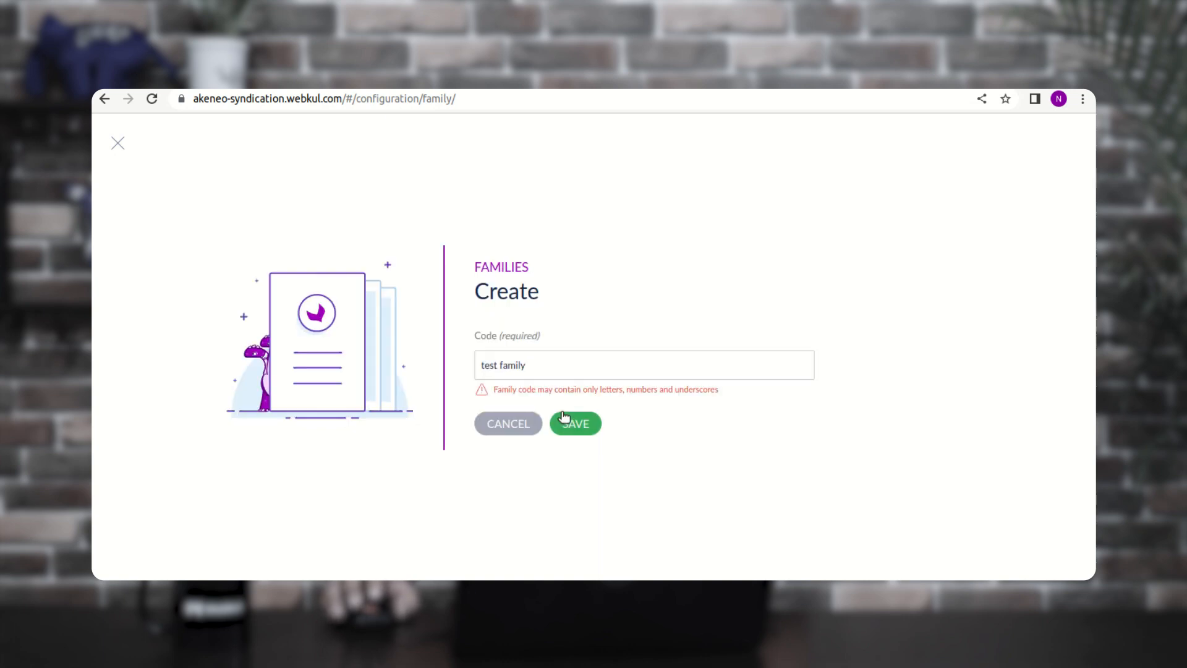
pyautogui.click(500, 365)
pyautogui.press('BackSpace')
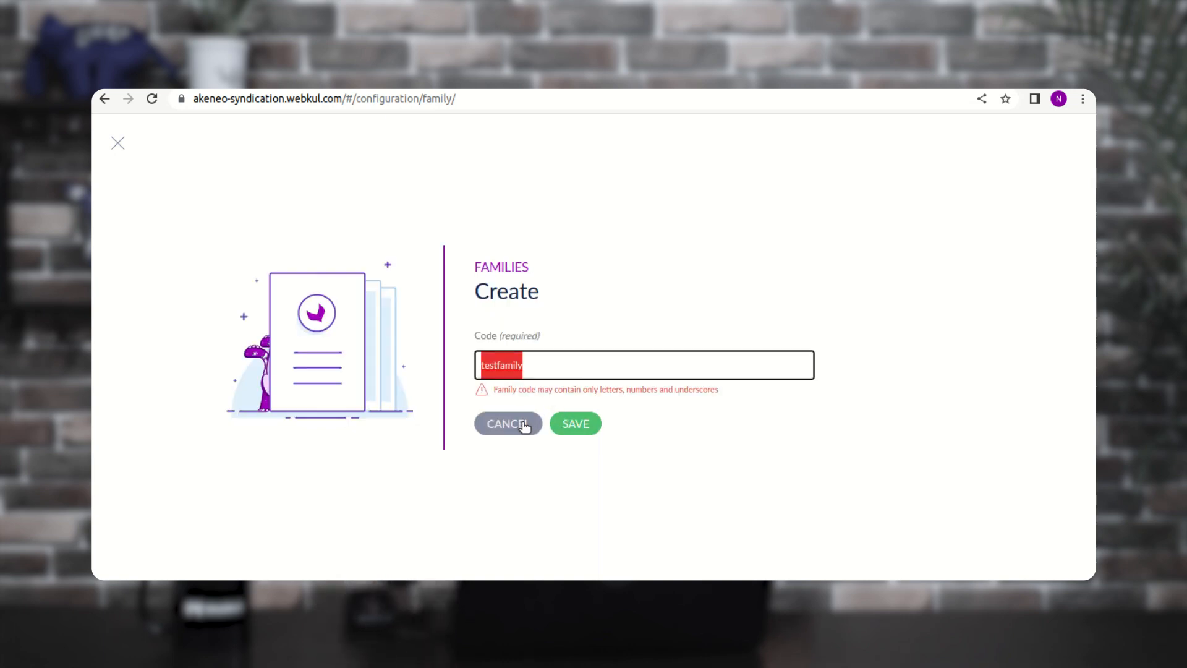
pyautogui.click(570, 427)
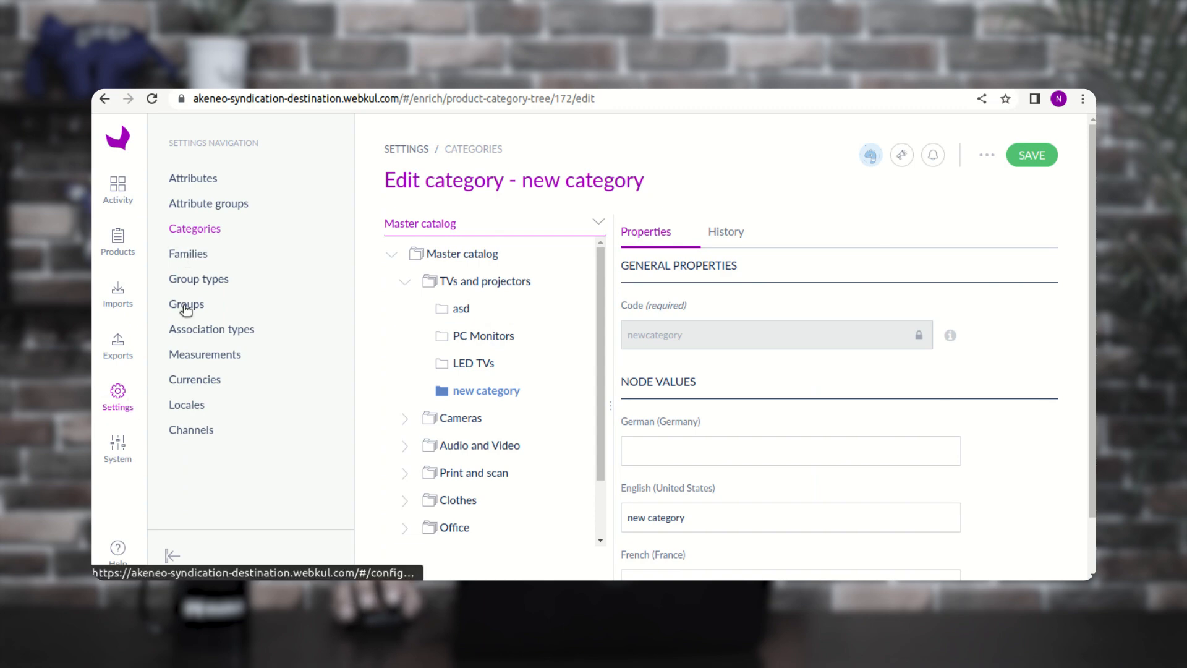
# - Search the destination's families for testfamily, then return to the source's Exports page
pyautogui.click(194, 255)
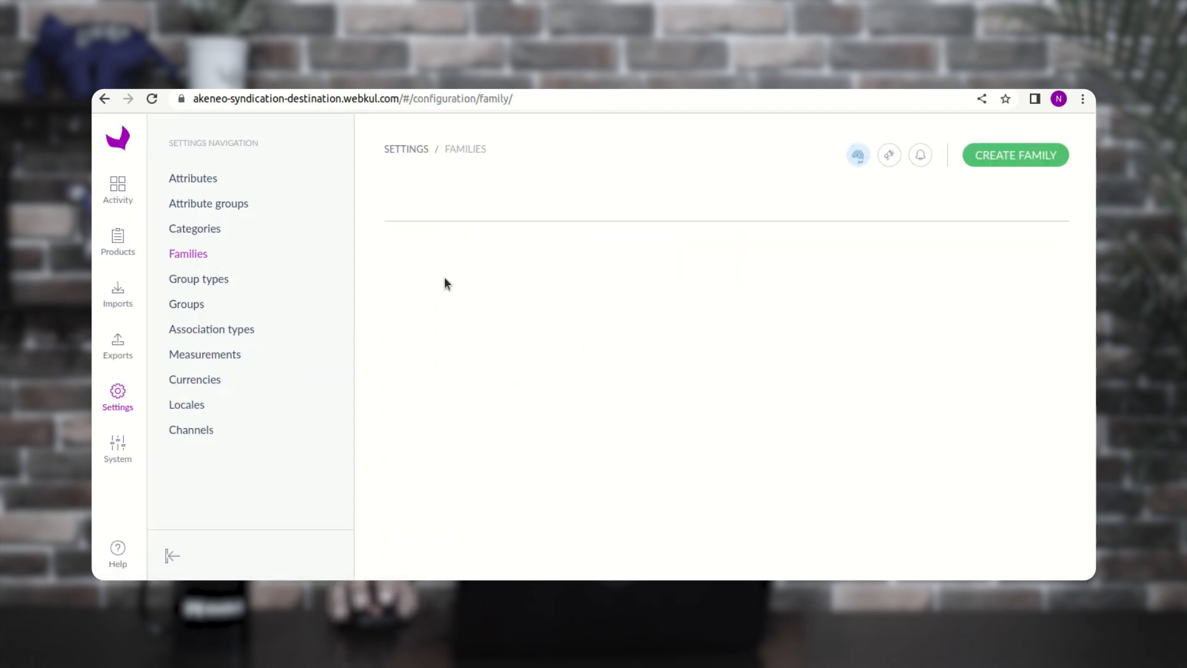
pyautogui.click(454, 230)
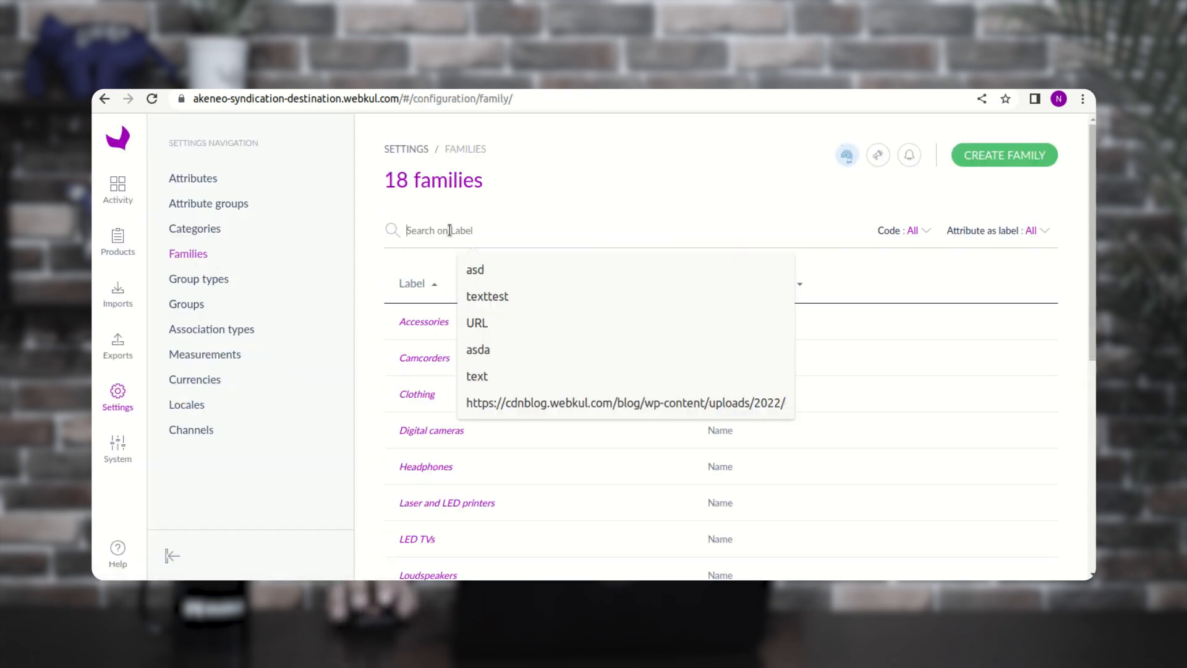
pyautogui.write('testfamily')
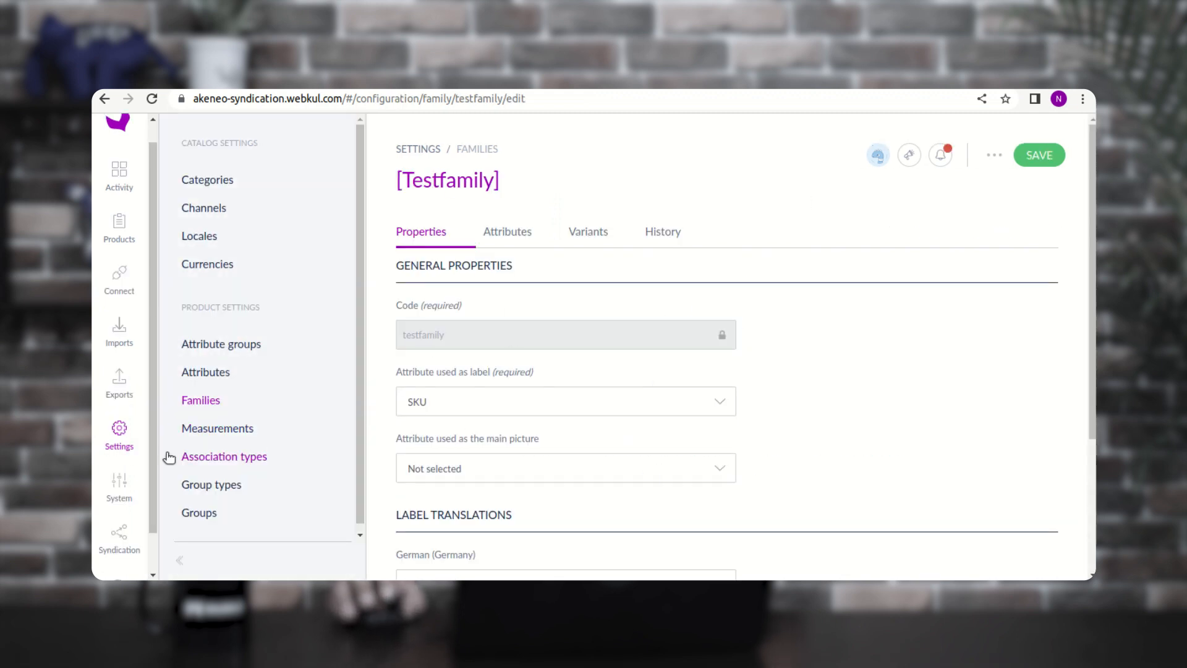
pyautogui.click(118, 388)
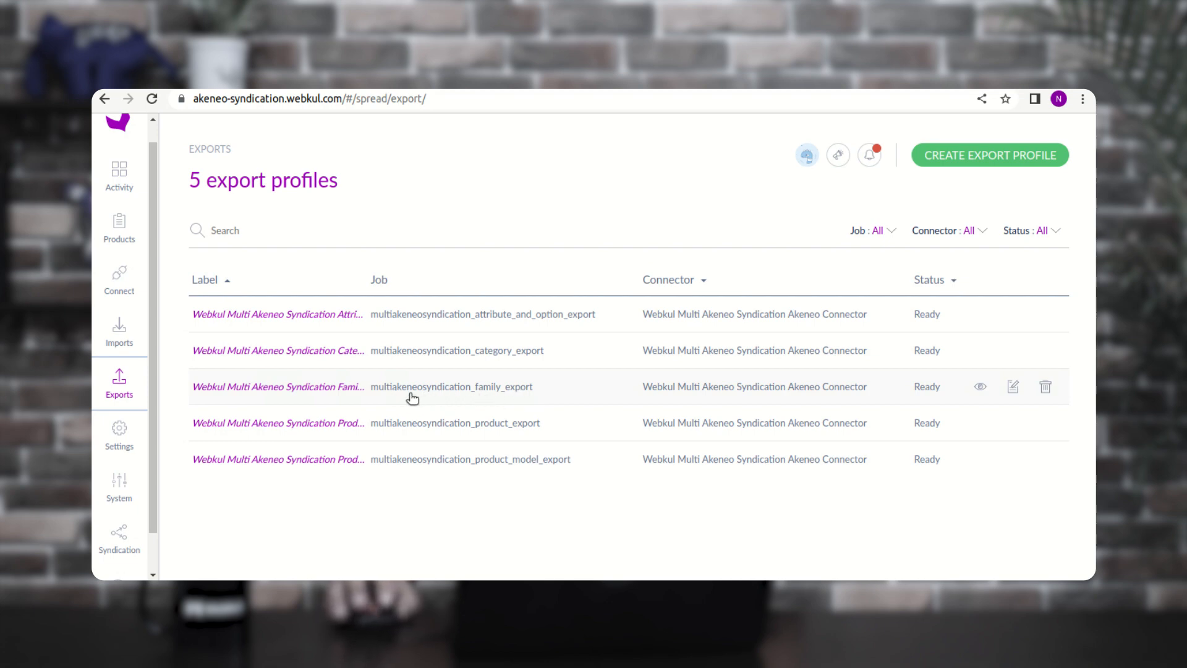
# - Run the Family And Variant Export and follow its Family Export and Family Variant Export steps
pyautogui.click(457, 388)
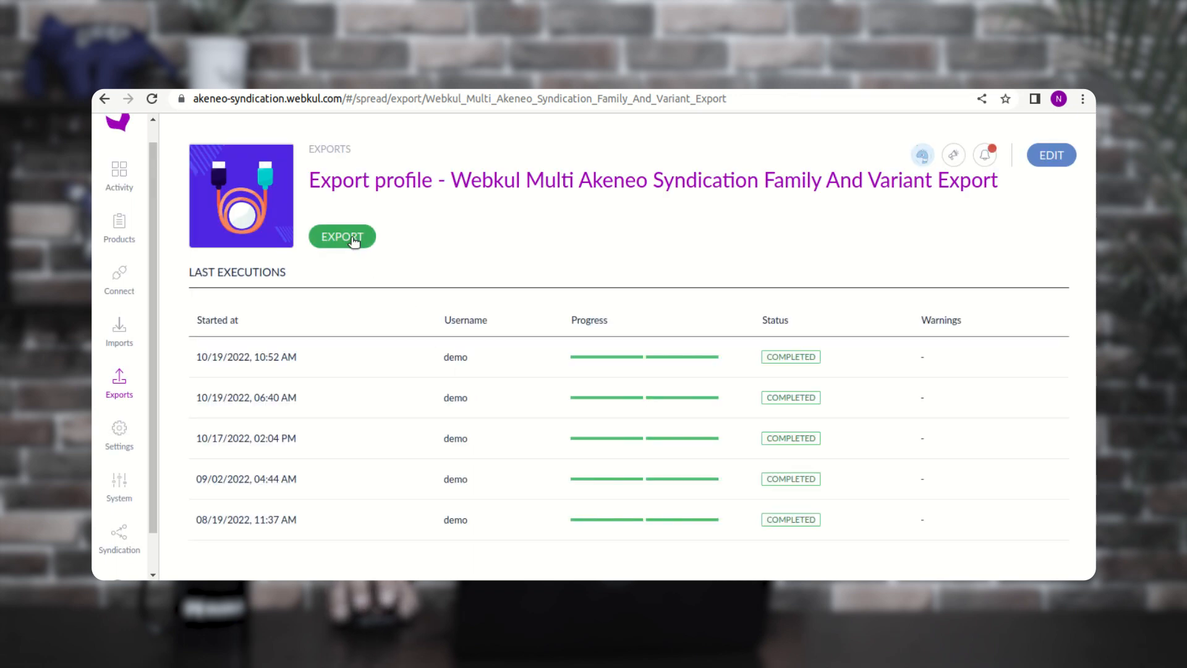
pyautogui.click(353, 239)
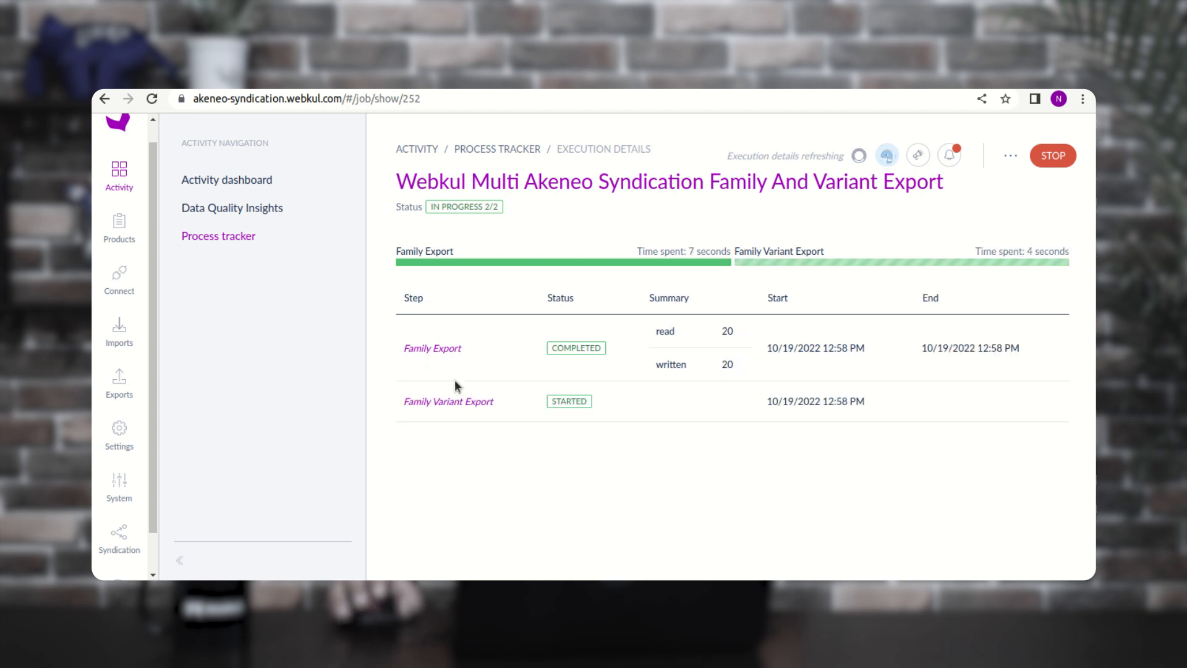
pyautogui.moveTo(412, 348); pyautogui.dragTo(462, 350)
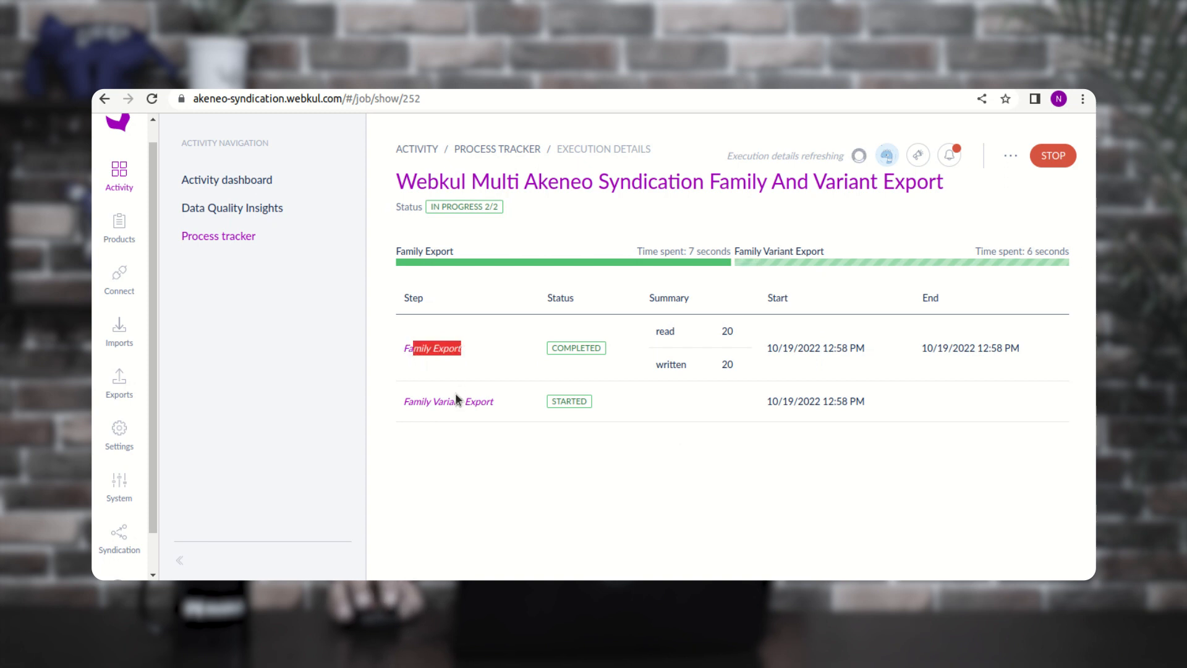
pyautogui.moveTo(415, 402); pyautogui.dragTo(498, 404)
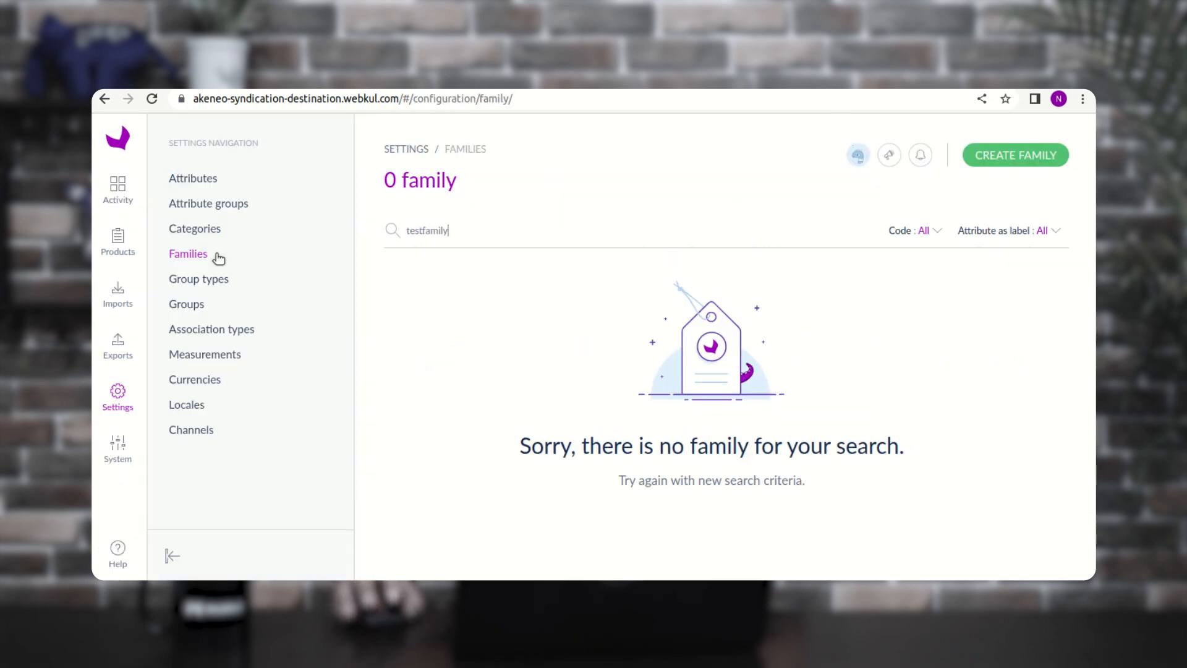
# - Reload the destination Families page and check the completed family export job
pyautogui.click(204, 230)
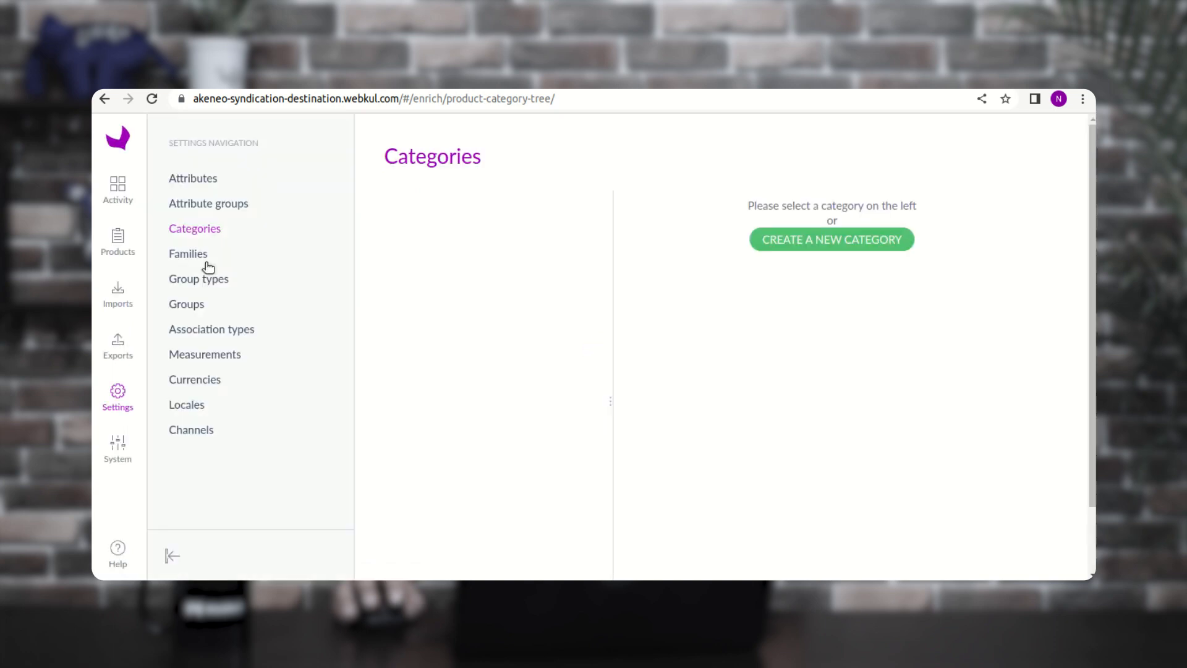
pyautogui.click(201, 255)
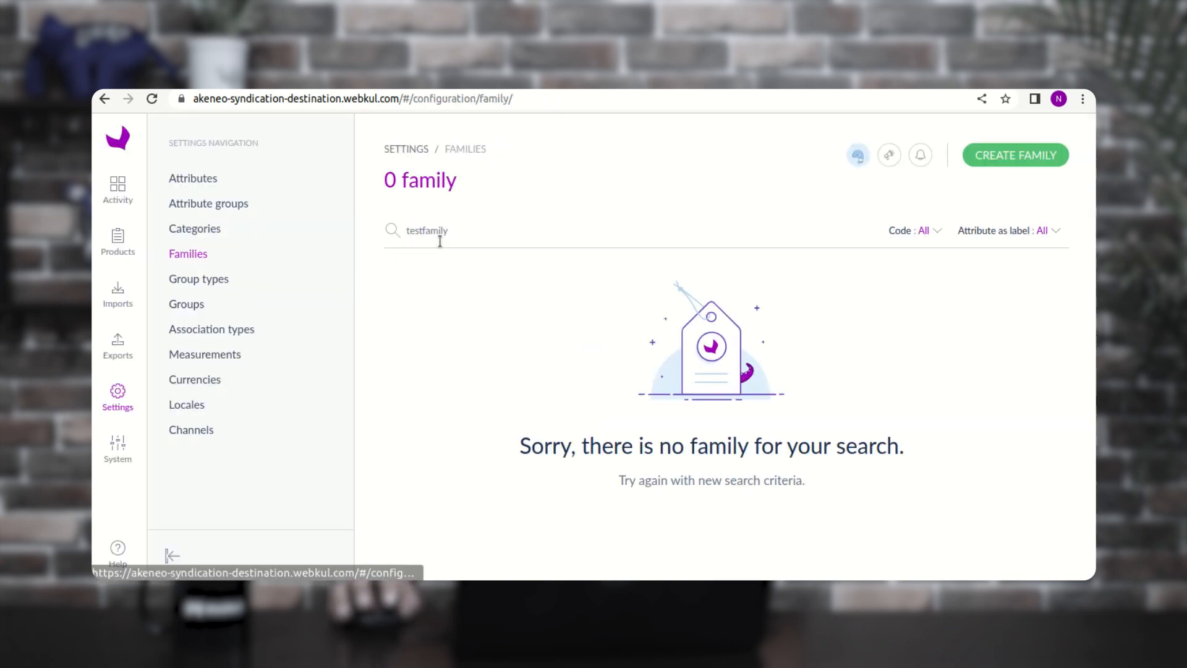
pyautogui.doubleClick(452, 233)
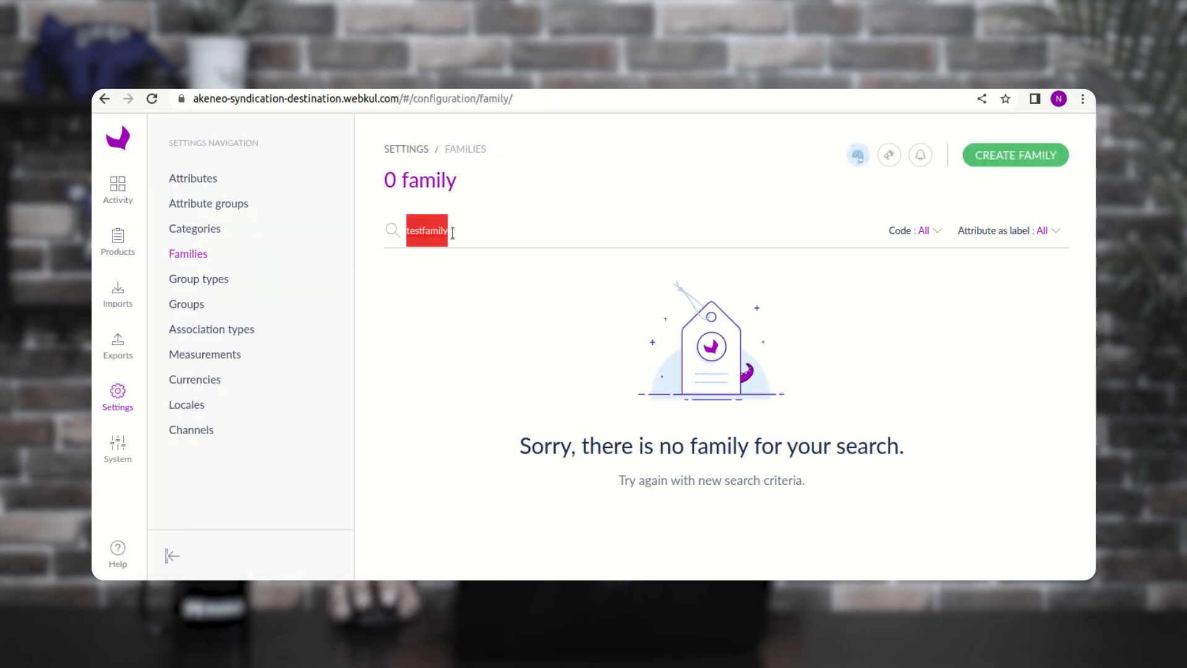
pyautogui.click(453, 233)
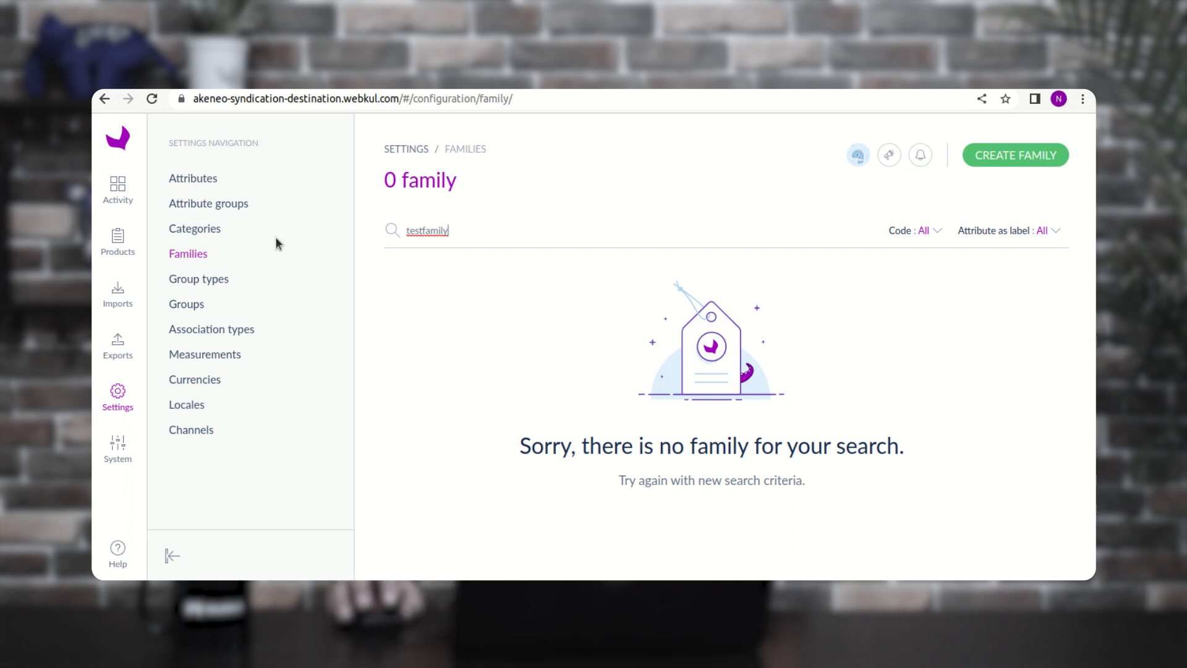
pyautogui.click(152, 100)
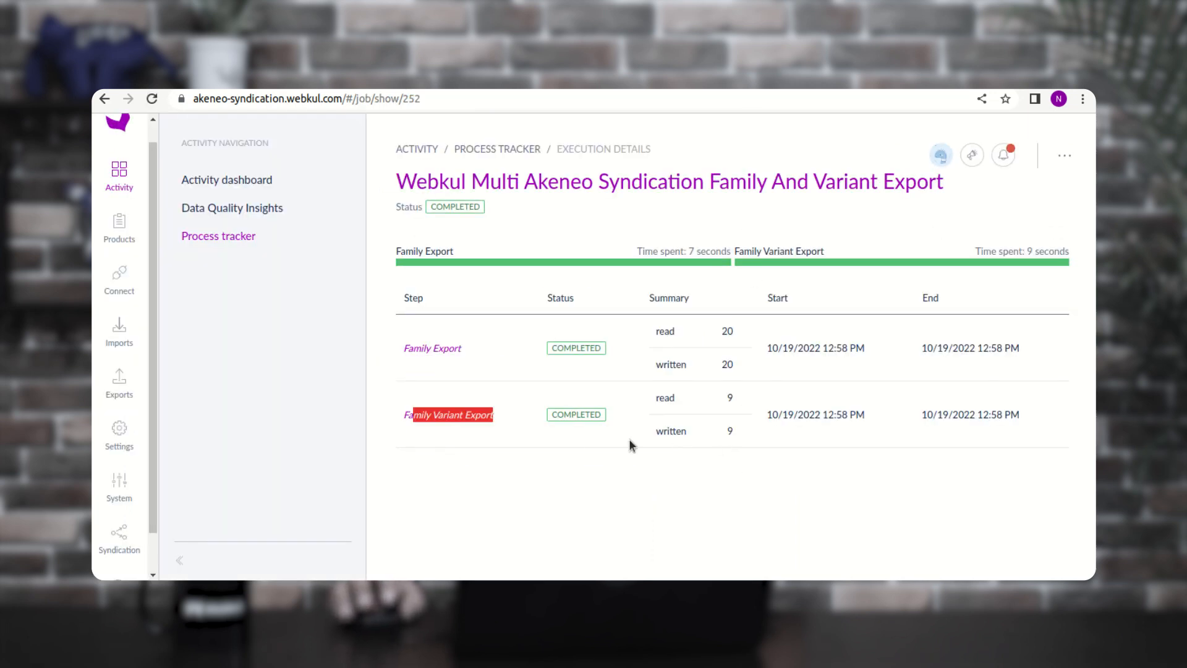
pyautogui.click(542, 440)
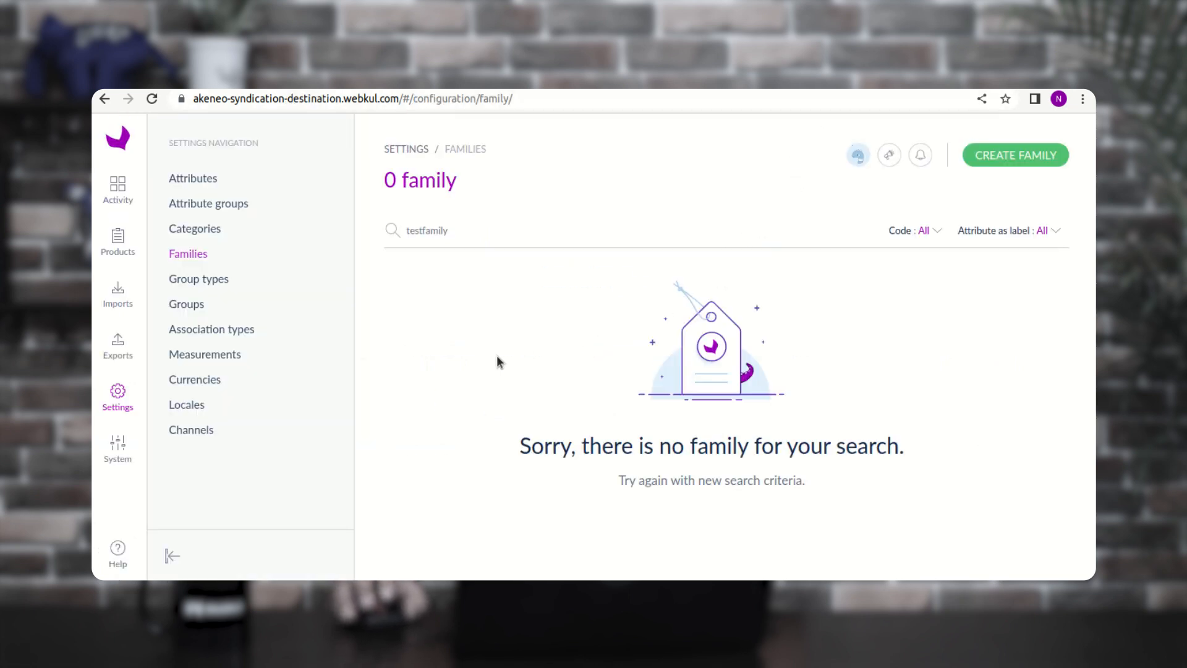
# - Clear the testfamily search so all 20 destination families are listed
pyautogui.click(457, 222)
pyautogui.press('BackSpace')
pyautogui.press('BackSpace')
pyautogui.press('BackSpace')
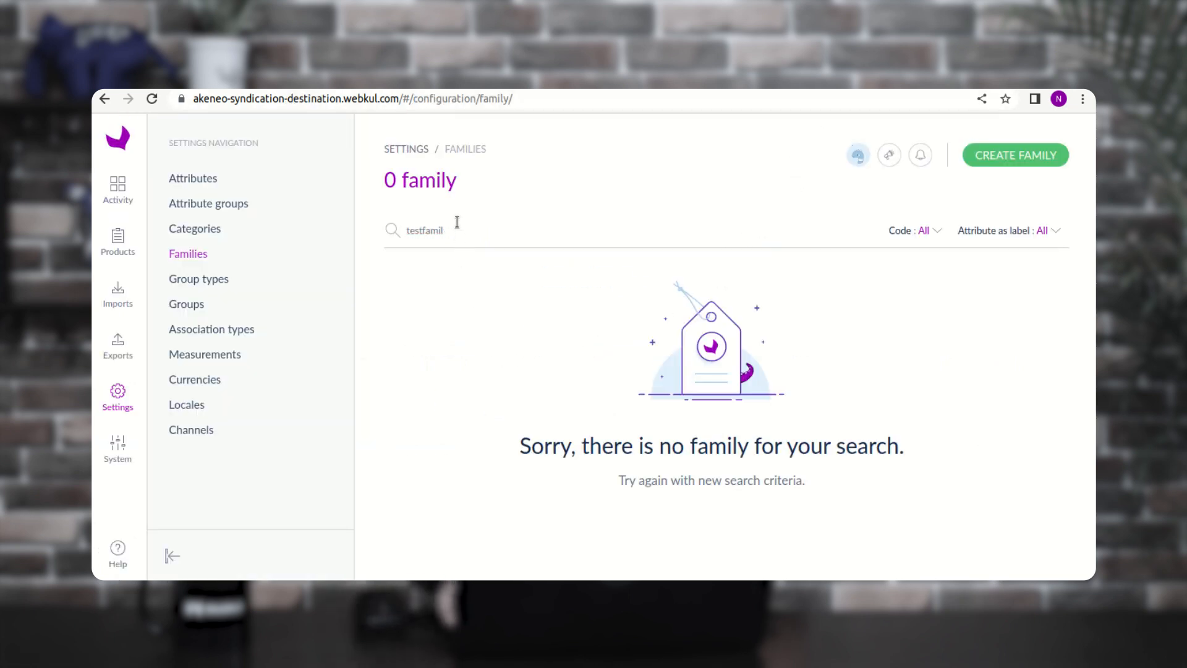
pyautogui.press('BackSpace')
pyautogui.press('BackSpace')
pyautogui.press('BackSpace')
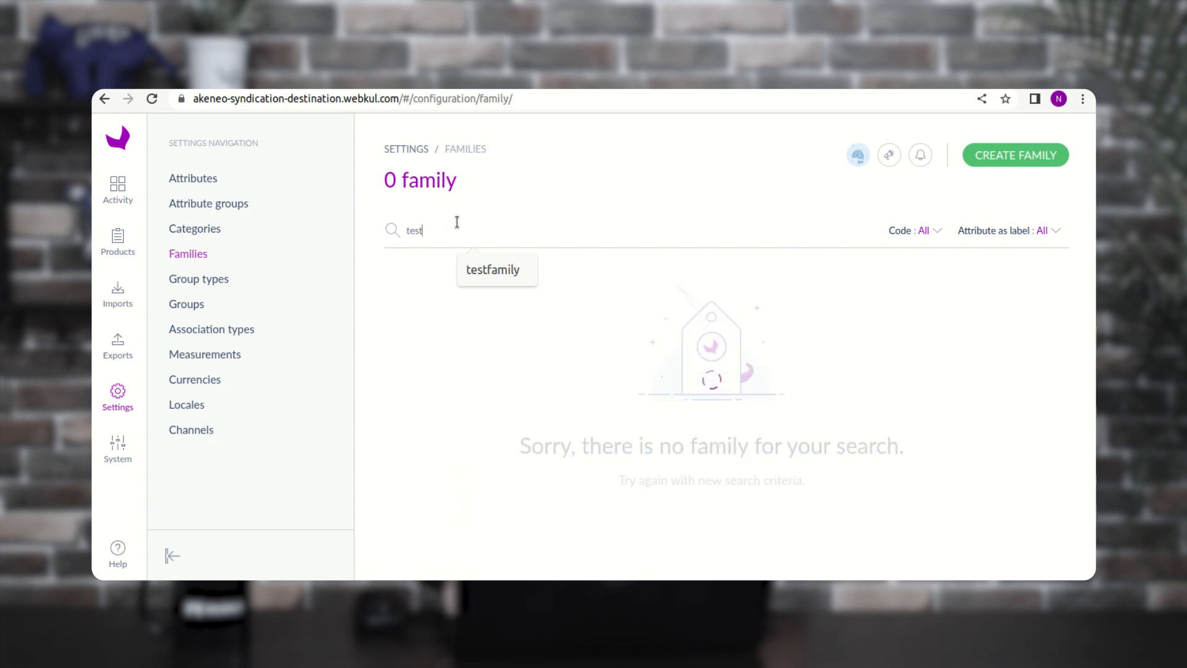
pyautogui.press('BackSpace')
pyautogui.press('BackSpace')
pyautogui.press('BackSpace')
pyautogui.press('BackSpace')
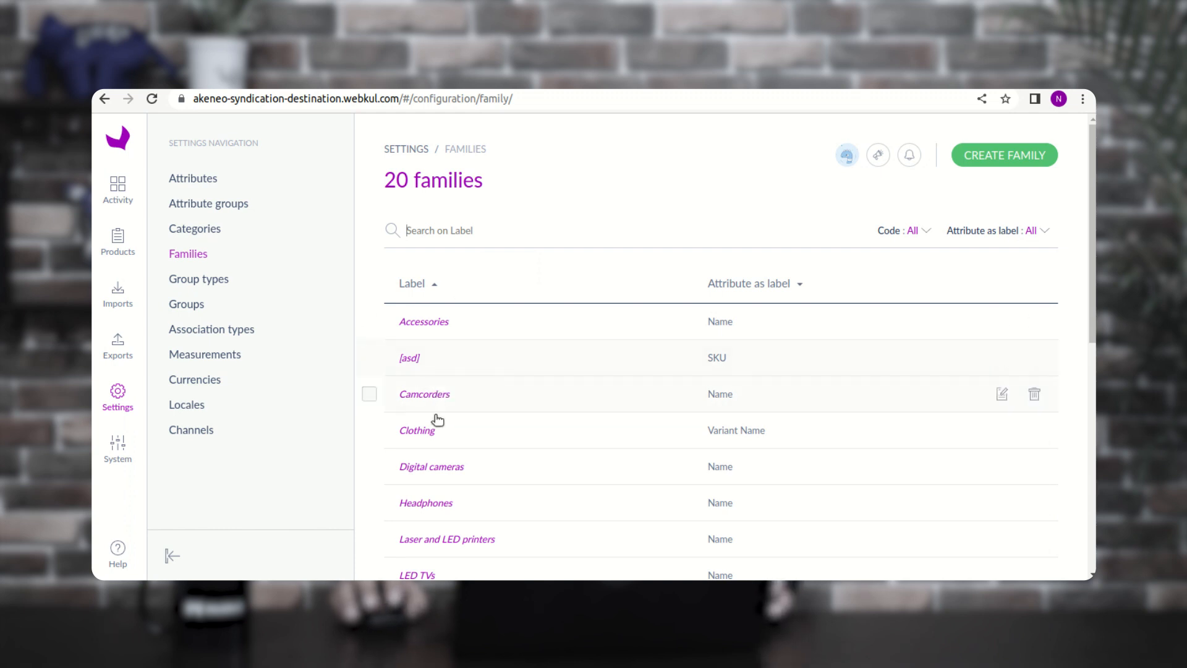
# - Find [testfamily] in the Families grid and open its edit page
pyautogui.scroll(-5, 501, 469)
pyautogui.scroll(-3, 524, 471)
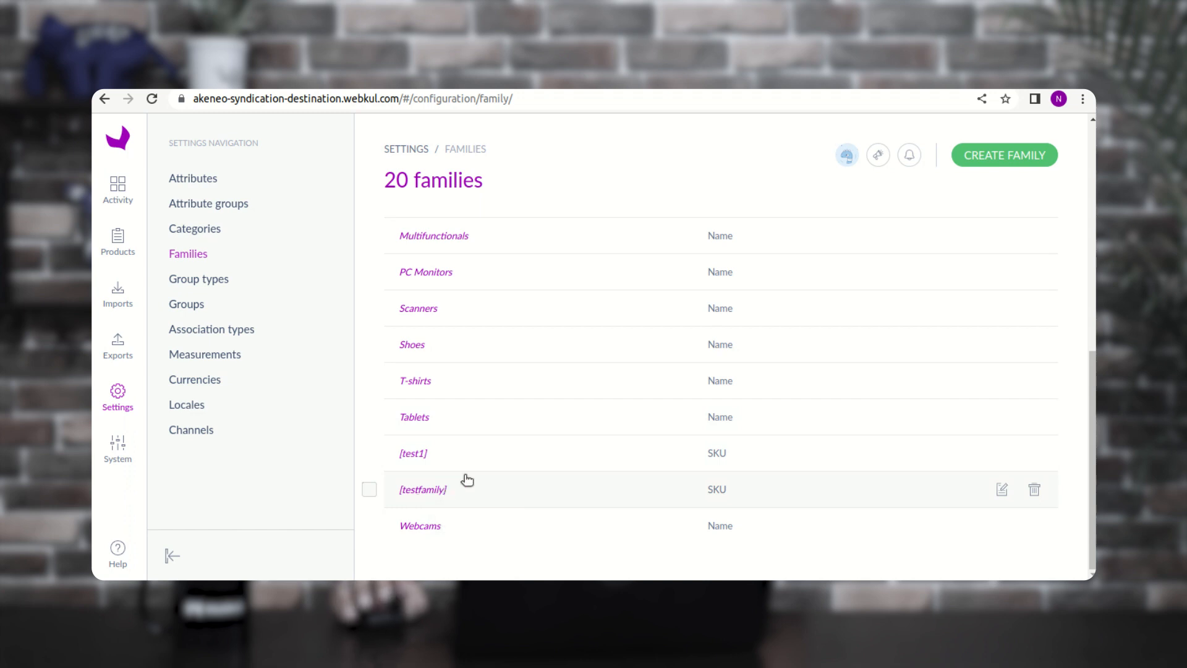
pyautogui.scroll(10, 474, 474)
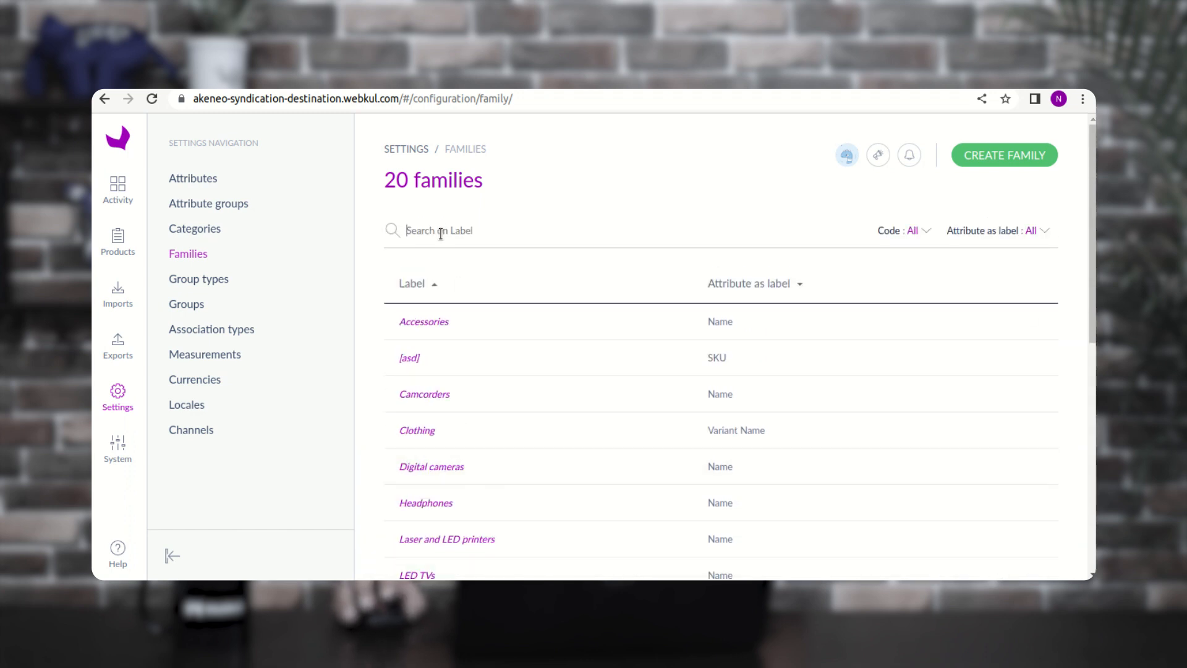
pyautogui.scroll(-8, 453, 296)
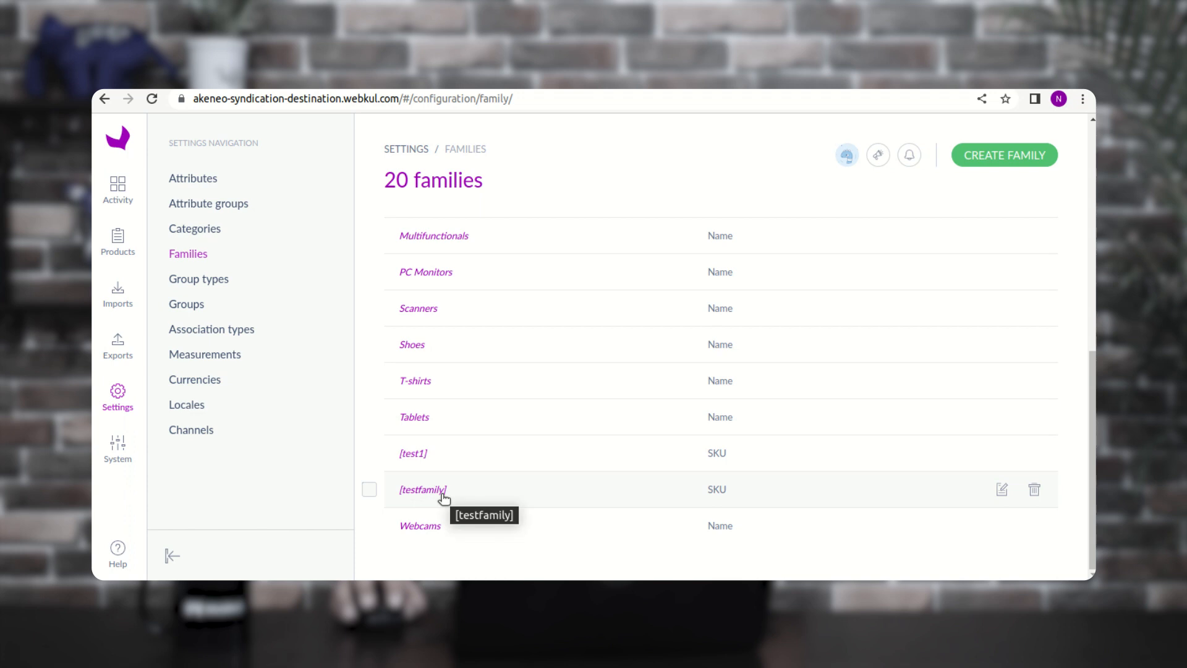
pyautogui.click(442, 494)
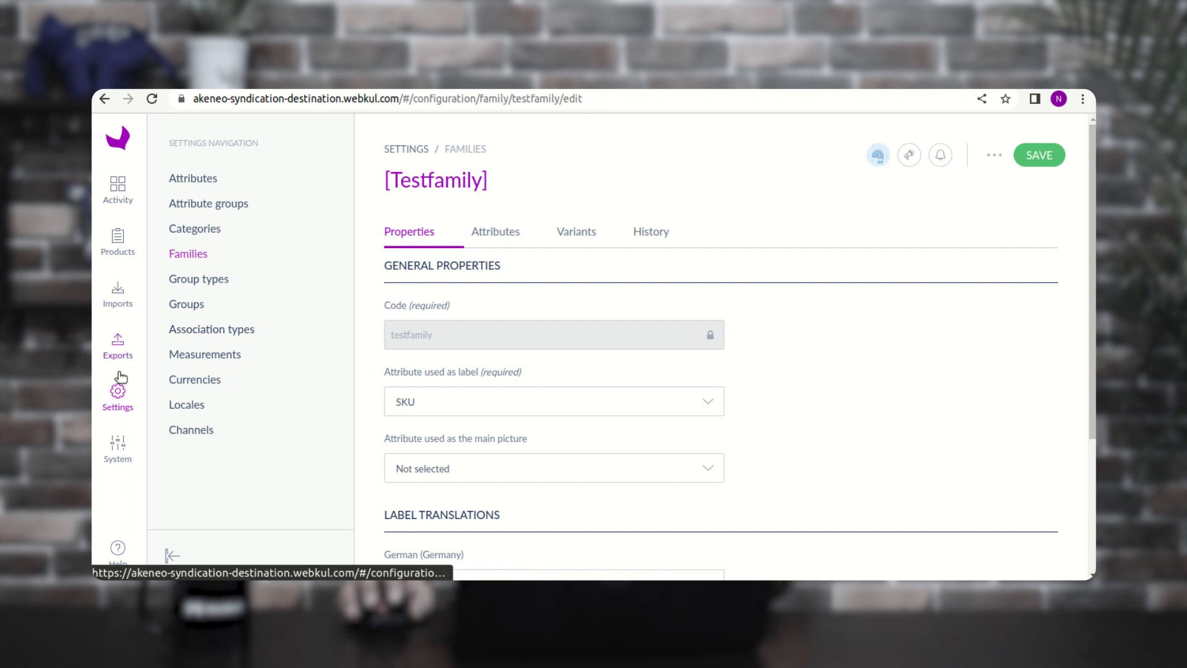
# - Start a new simple product from the product grid with SKU 123
pyautogui.click(126, 254)
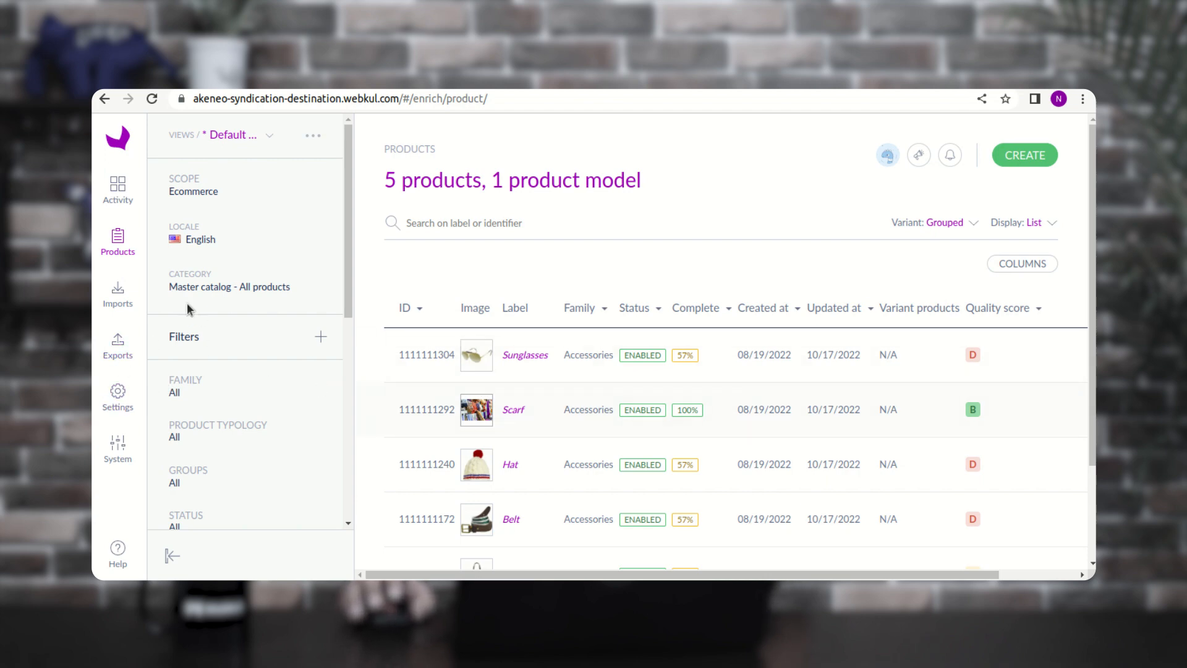
pyautogui.click(1023, 159)
pyautogui.click(540, 377)
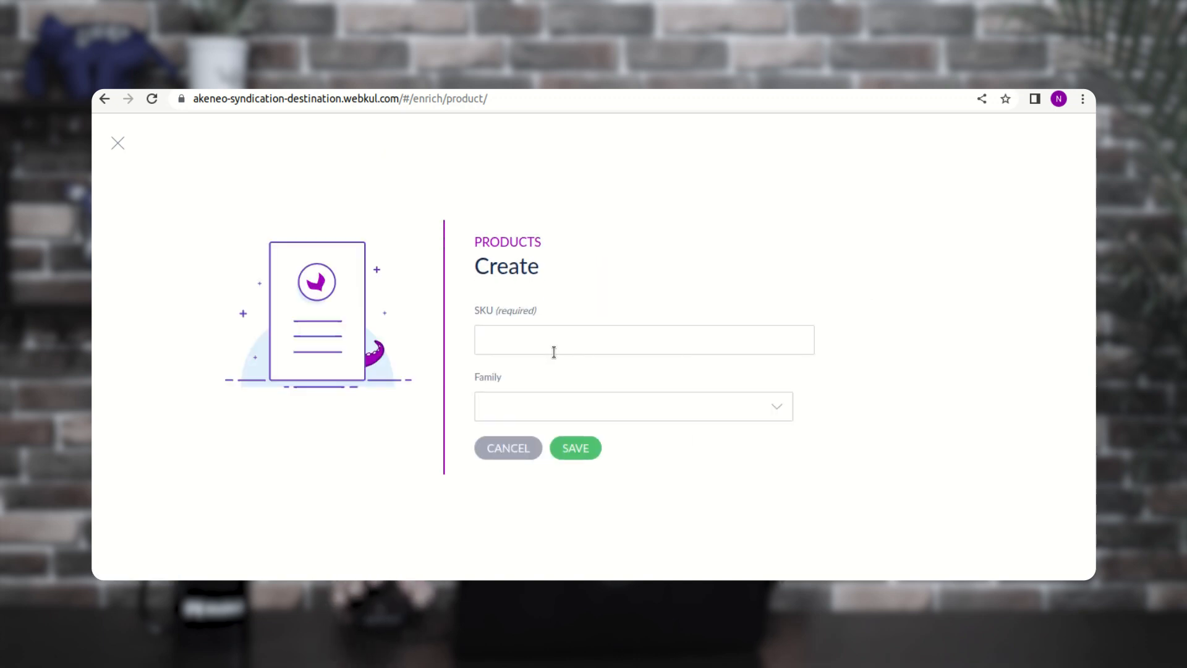
pyautogui.click(543, 345)
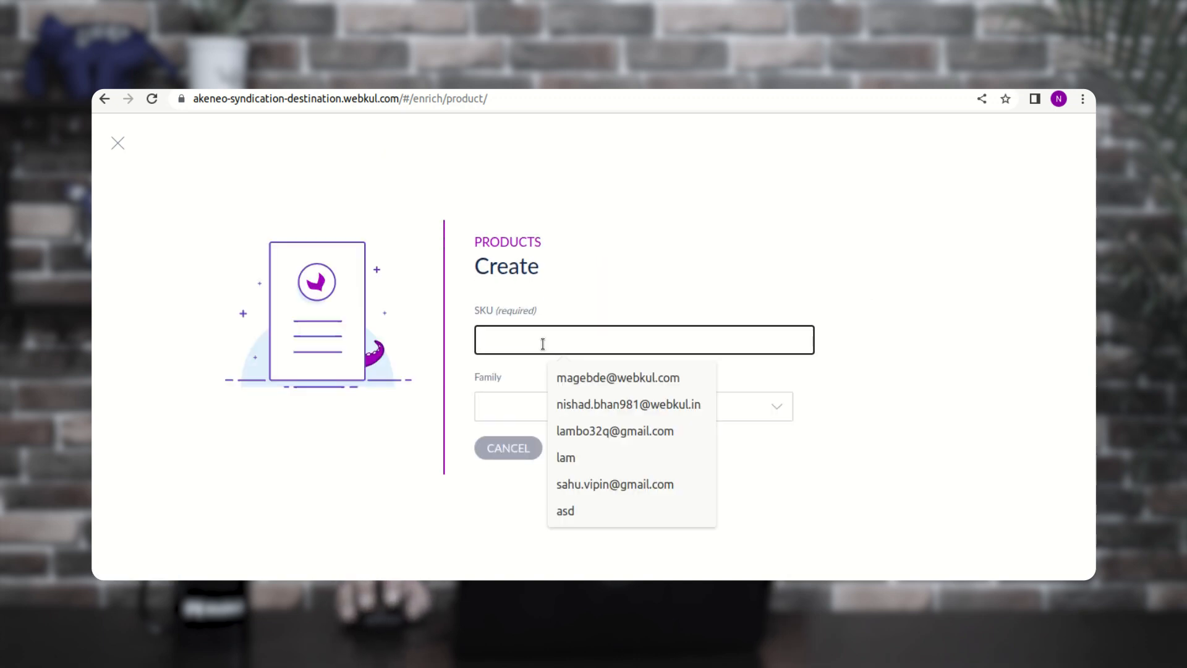
pyautogui.write('123')
# - Choose Clothing as the new product's family
pyautogui.click(516, 407)
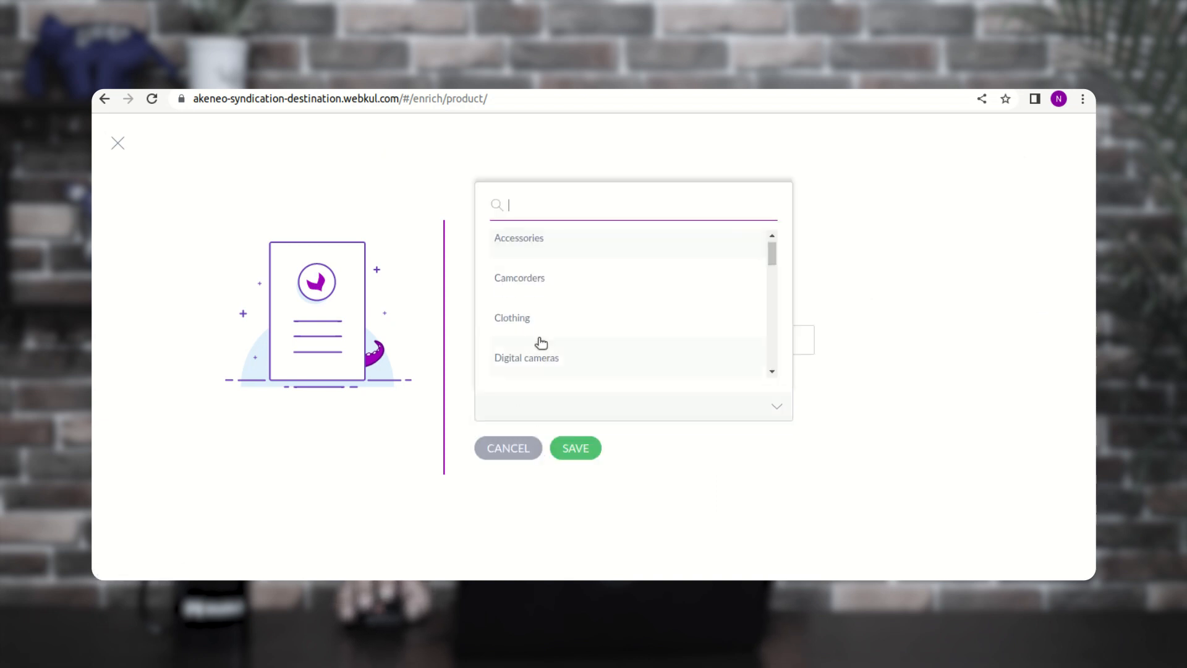
pyautogui.scroll(-5, 528, 366)
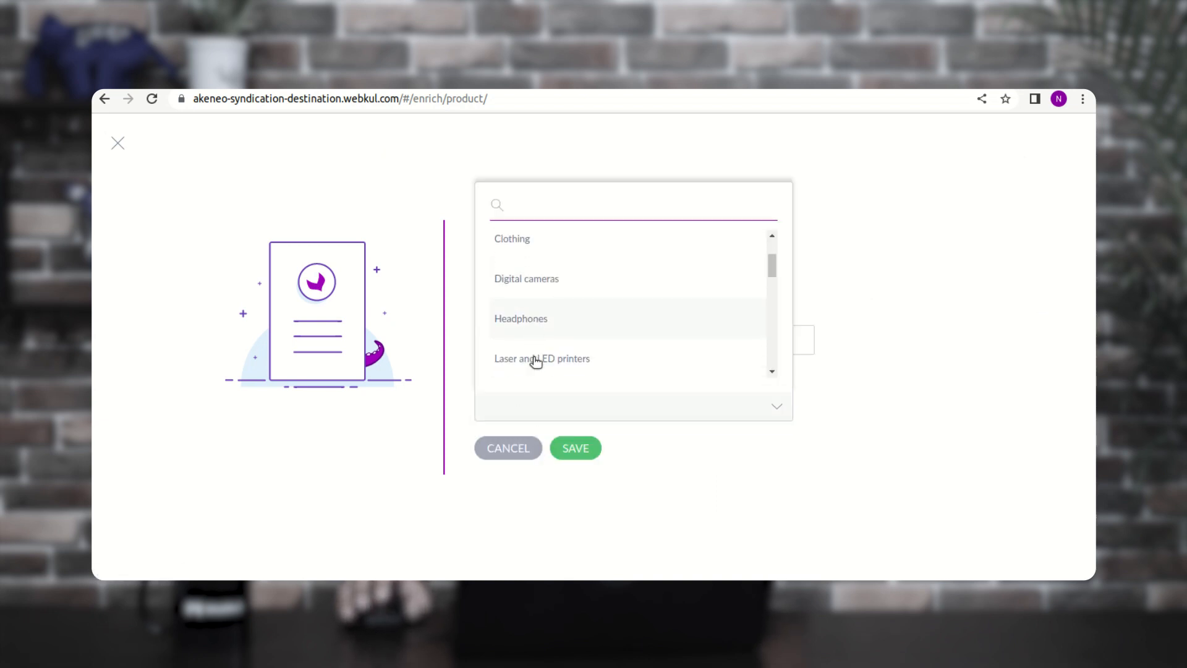
pyautogui.scroll(-2, 539, 358)
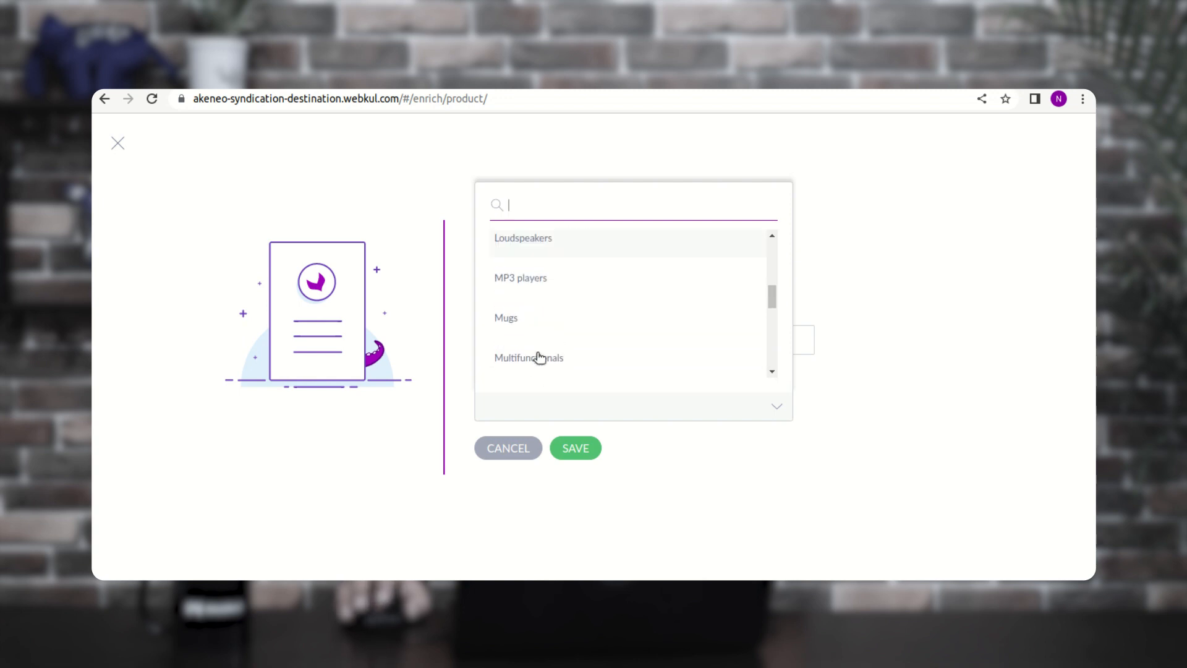
pyautogui.scroll(8, 539, 358)
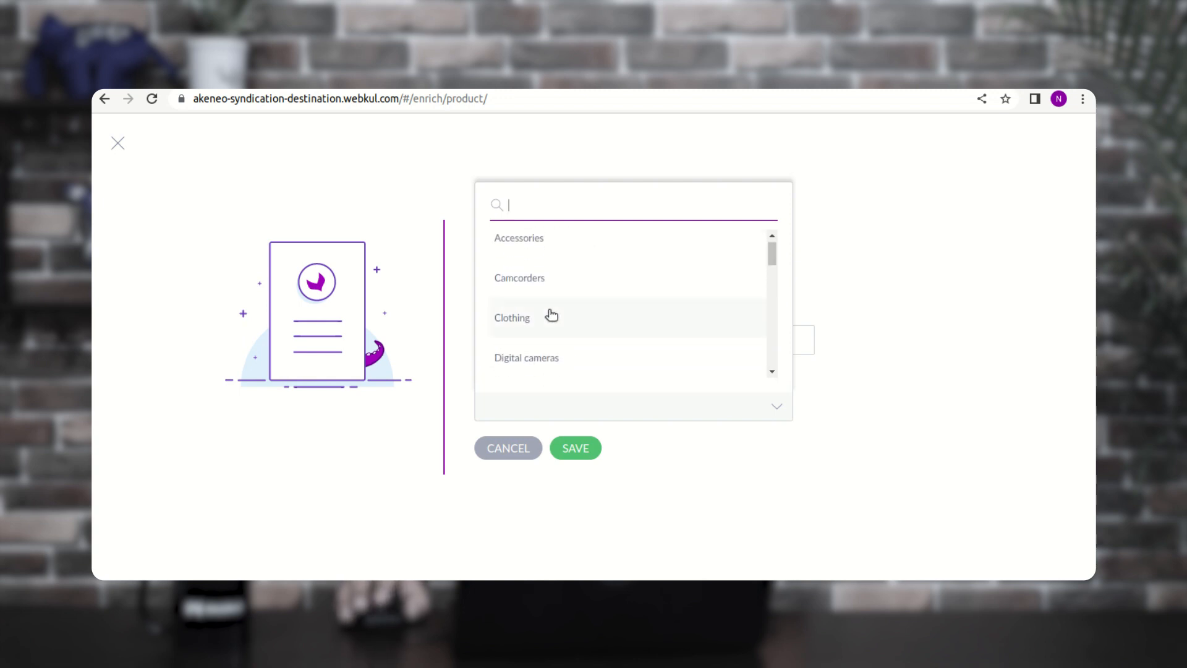
pyautogui.scroll(-4, 550, 316)
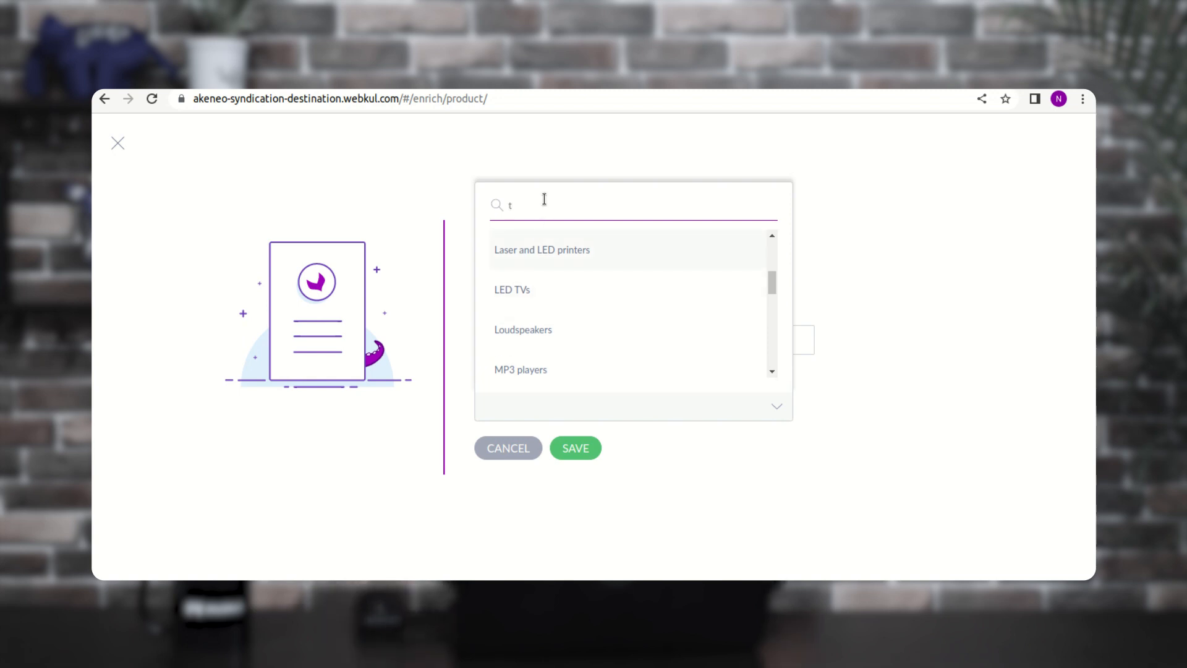
pyautogui.write('s')
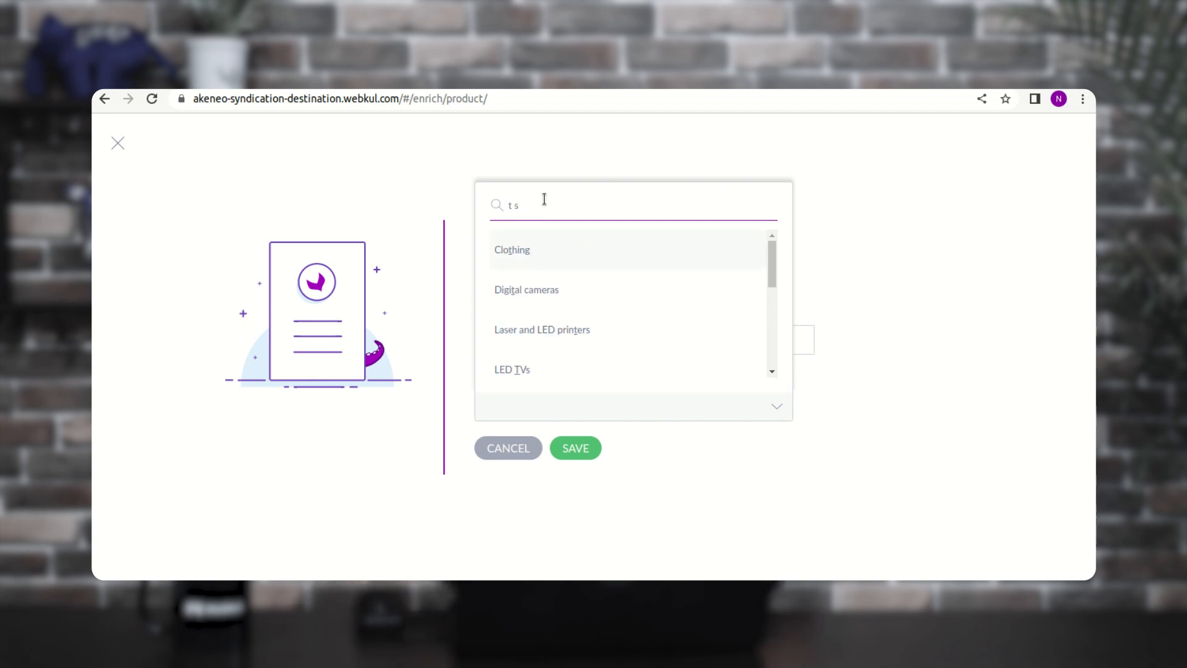
pyautogui.press('BackSpace')
pyautogui.press('BackSpace')
pyautogui.press('BackSpace')
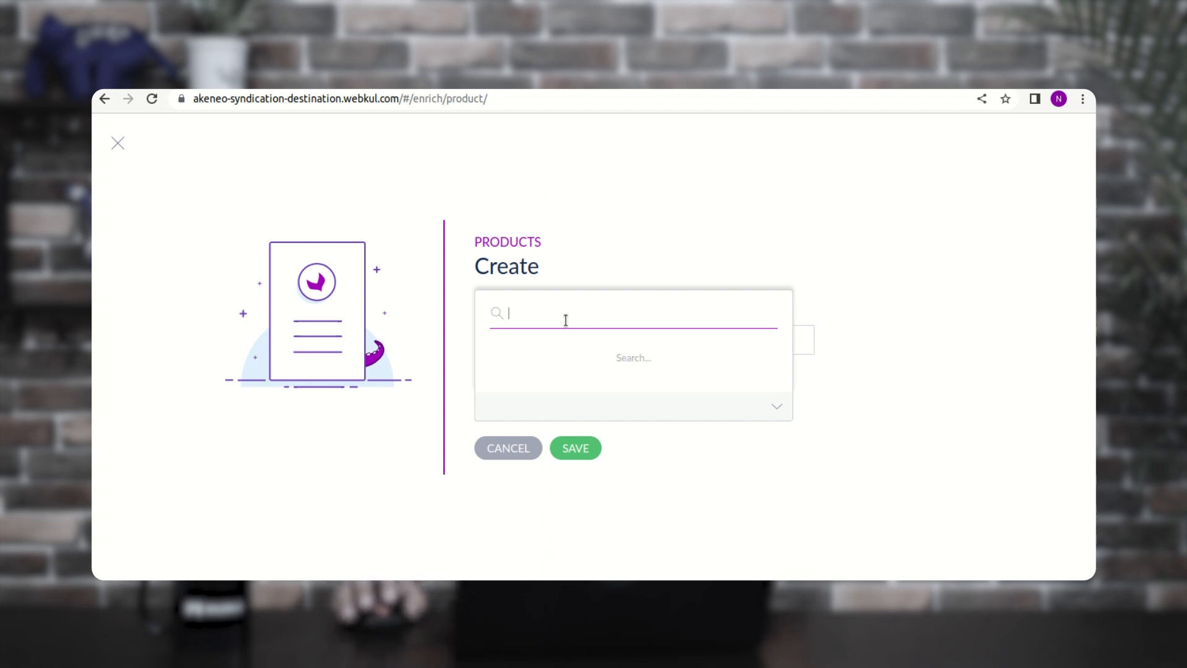
pyautogui.click(527, 321)
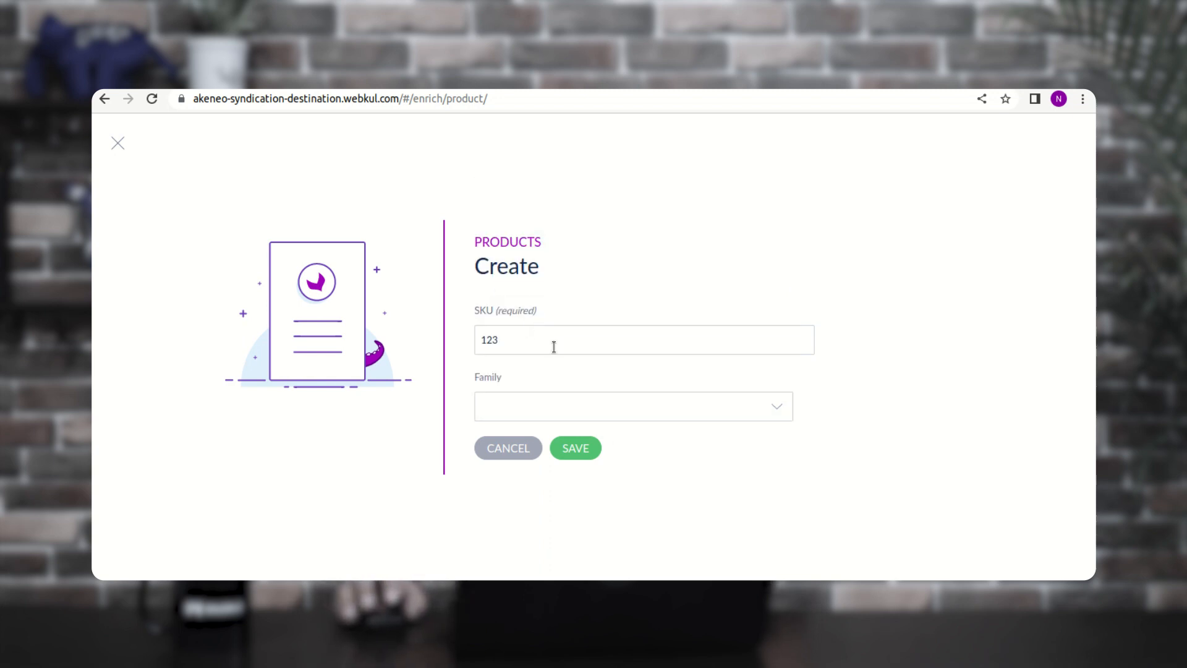
# - Save product 123, review its attribute form, and go back to the product grid
pyautogui.click(575, 450)
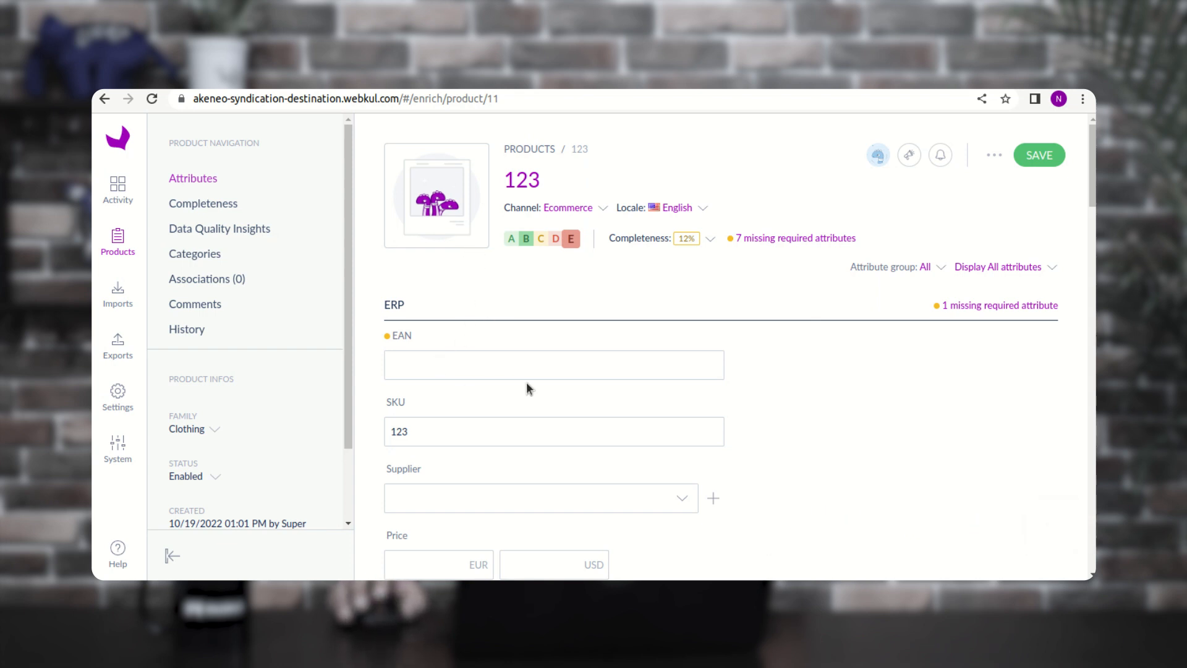
pyautogui.click(434, 371)
pyautogui.scroll(-10, 477, 424)
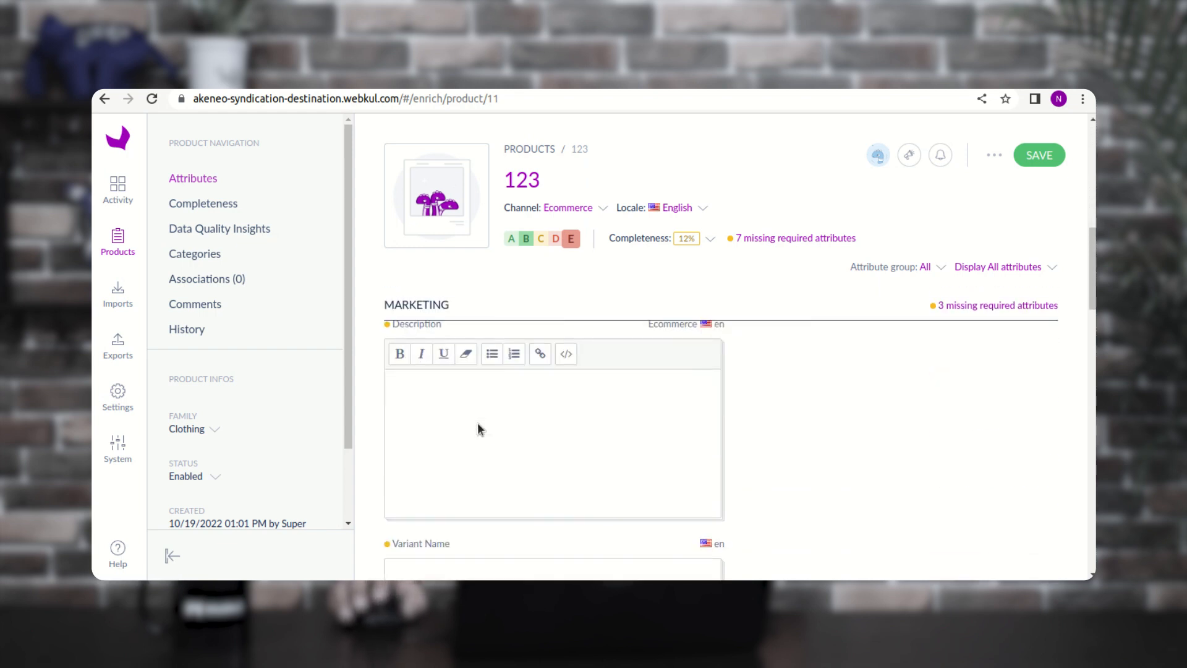
pyautogui.scroll(4, 477, 423)
pyautogui.scroll(2, 477, 423)
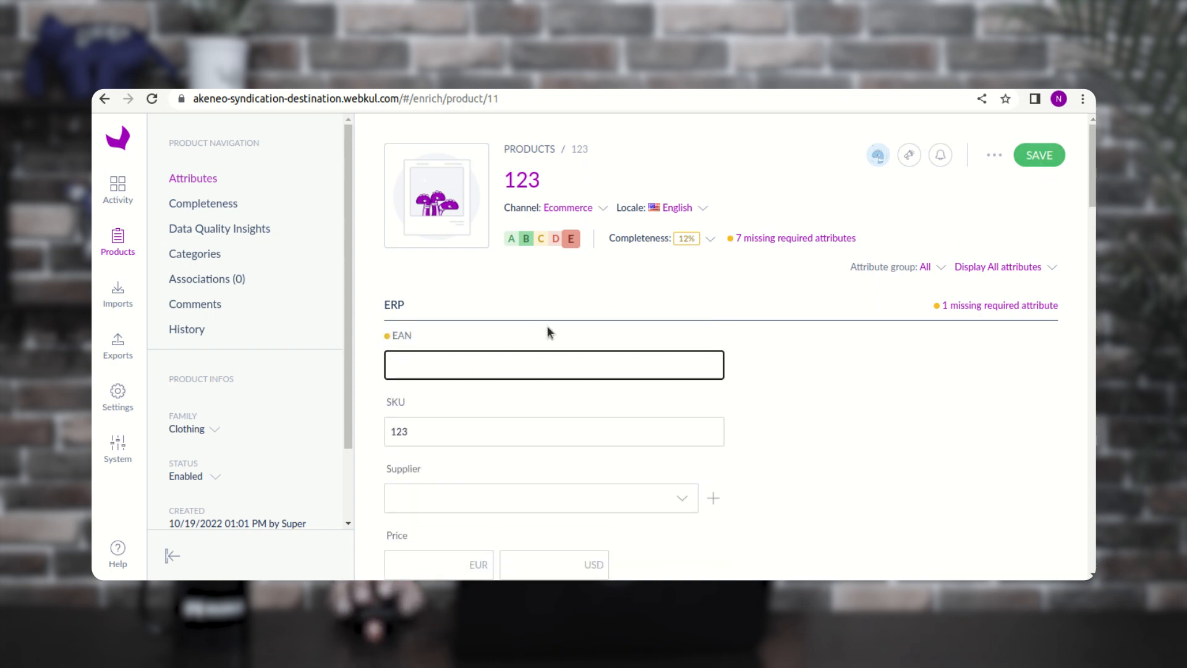
pyautogui.click(118, 246)
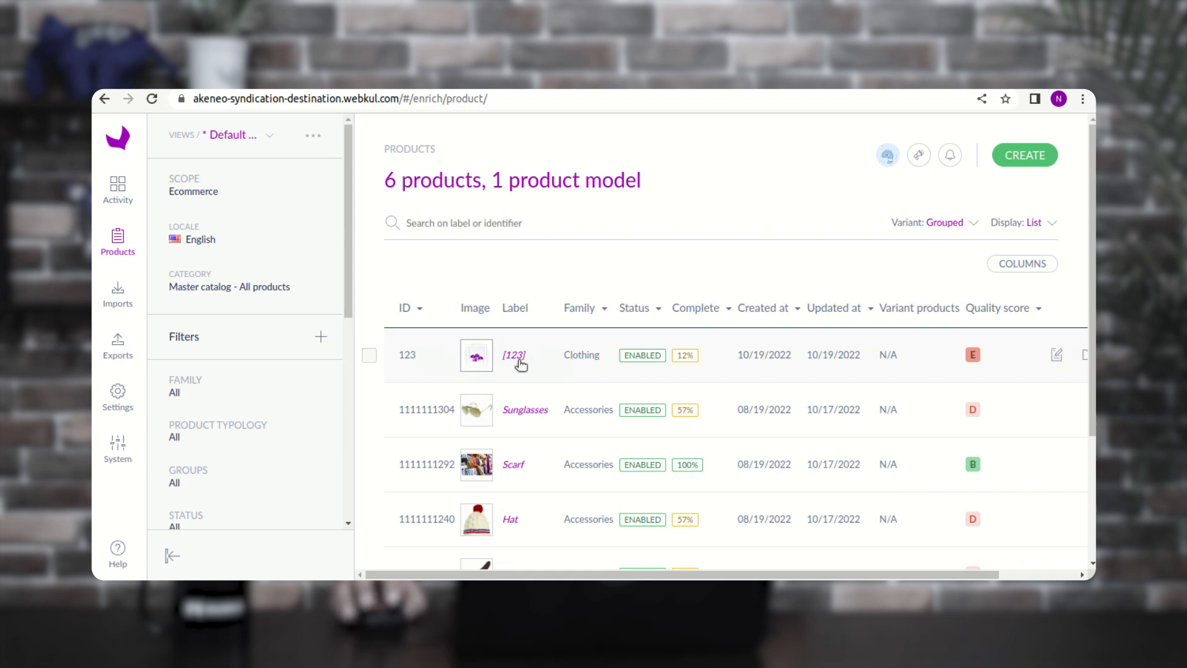
# - Create and save a second simple product, SKU 321, in the T-shirts family
pyautogui.click(1024, 155)
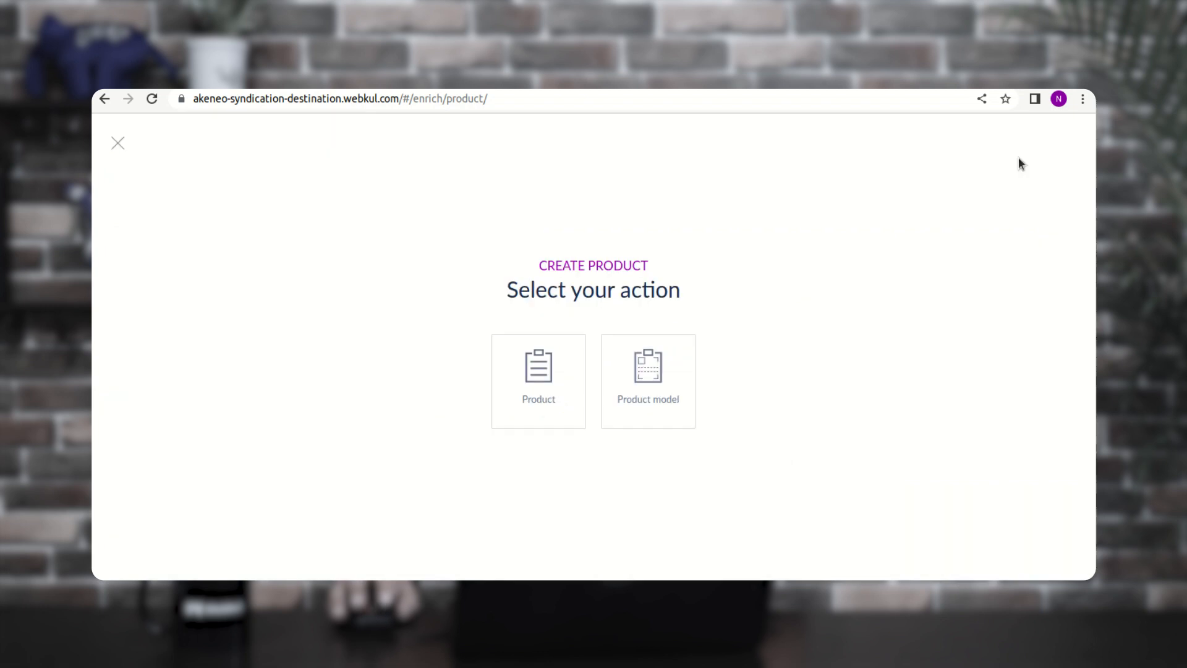
pyautogui.click(545, 371)
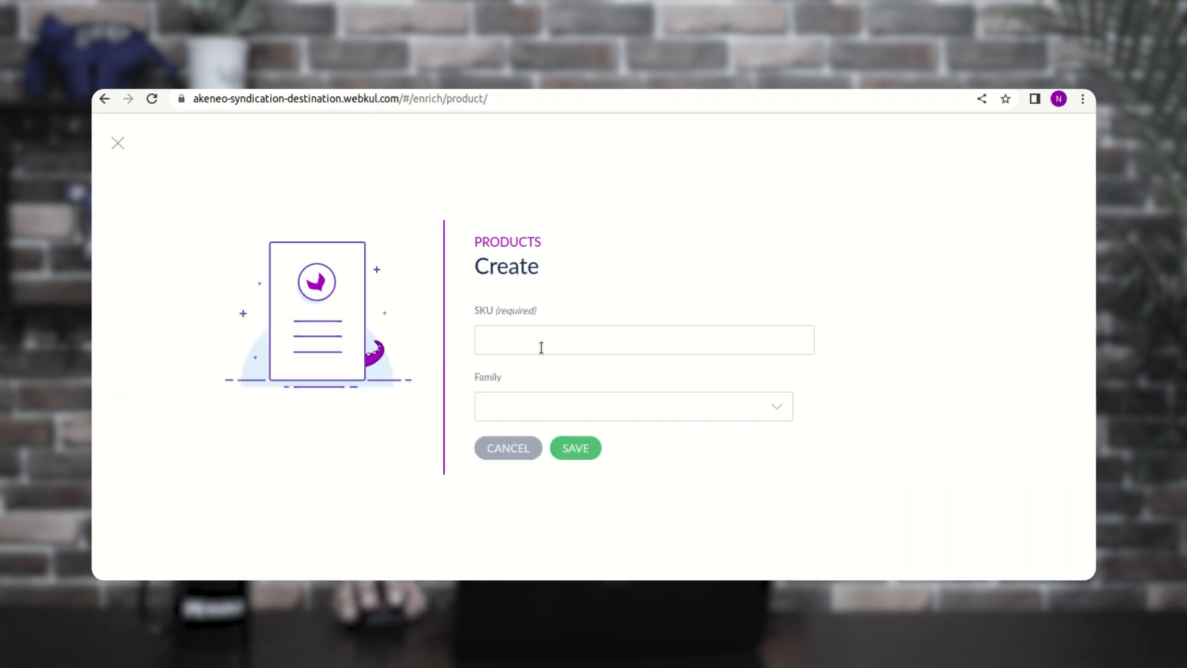
pyautogui.click(541, 347)
pyautogui.write('321')
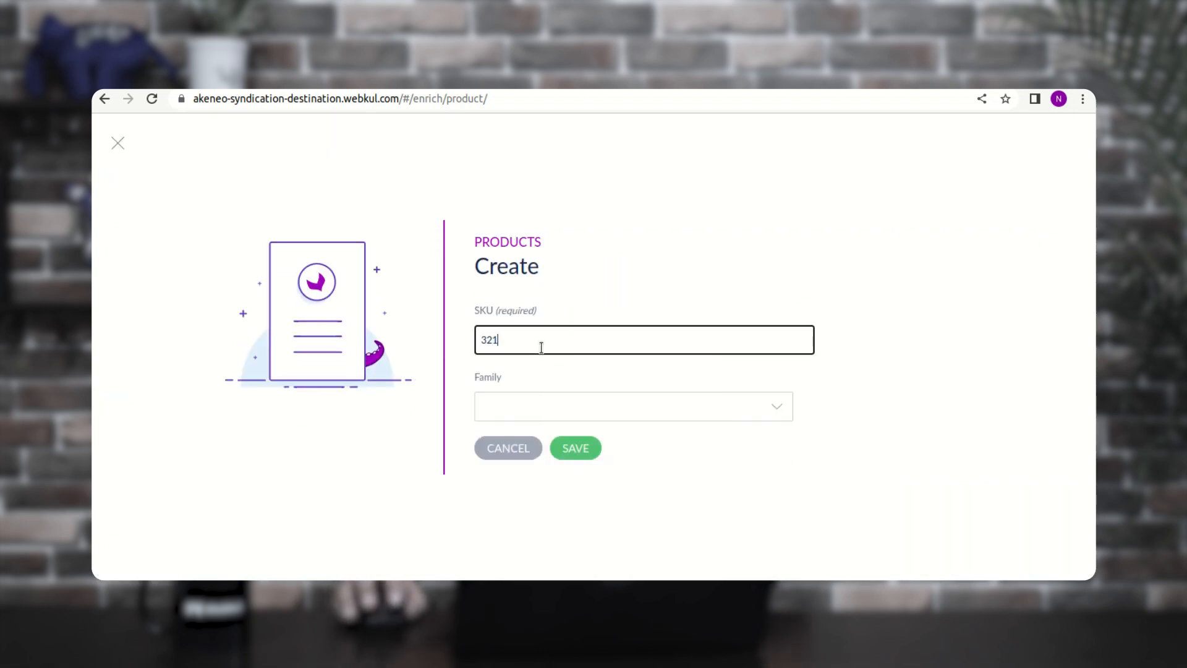
pyautogui.click(529, 408)
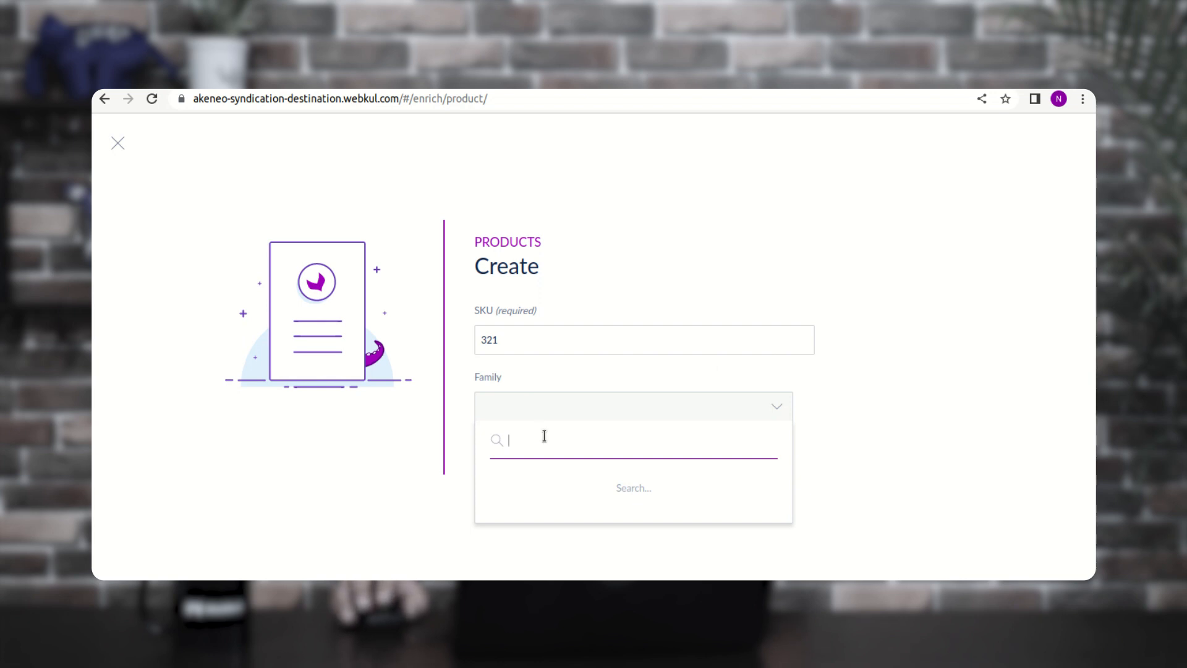
pyautogui.scroll(-2, 544, 347)
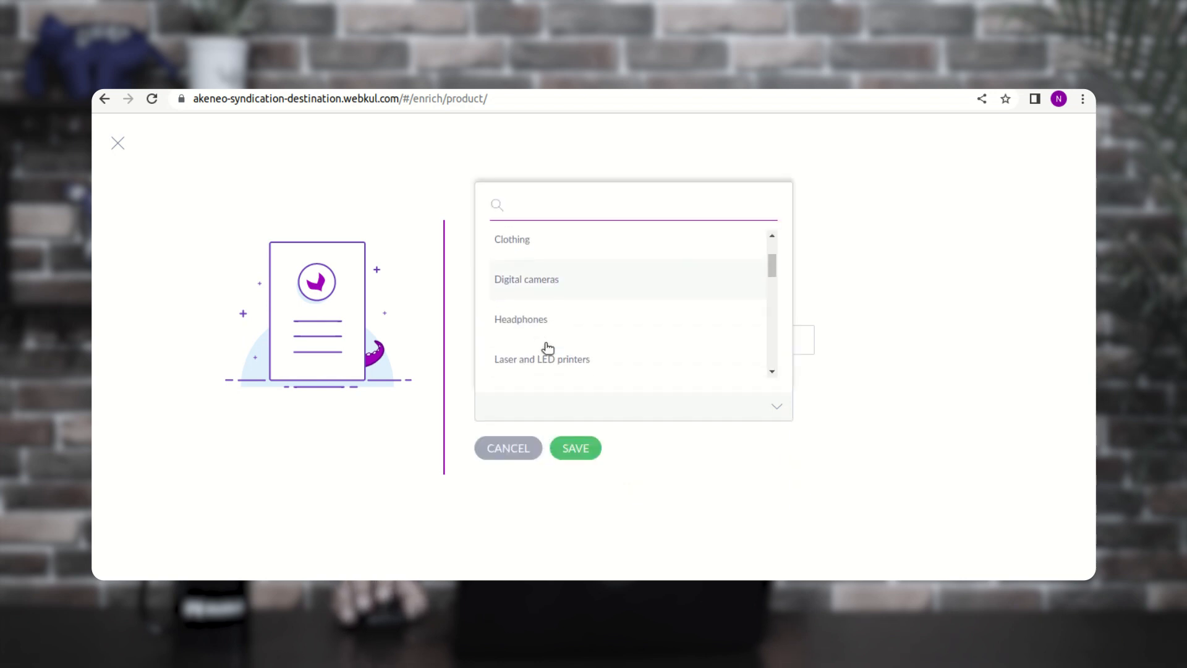
pyautogui.scroll(-10, 547, 348)
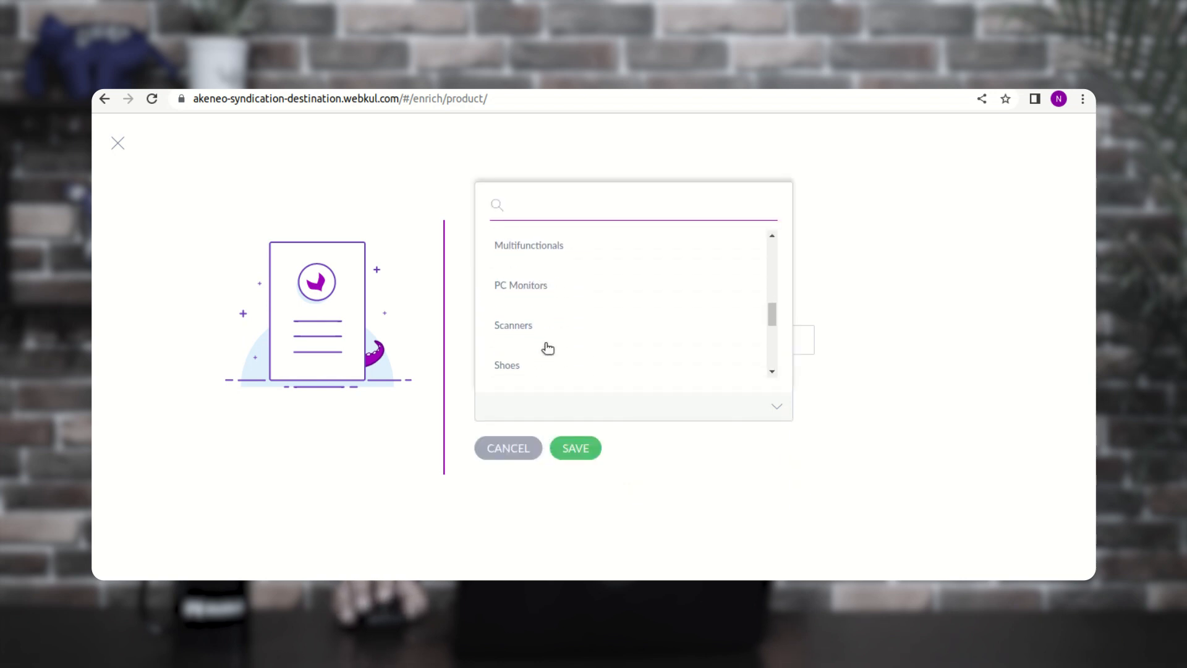
pyautogui.scroll(-1, 548, 348)
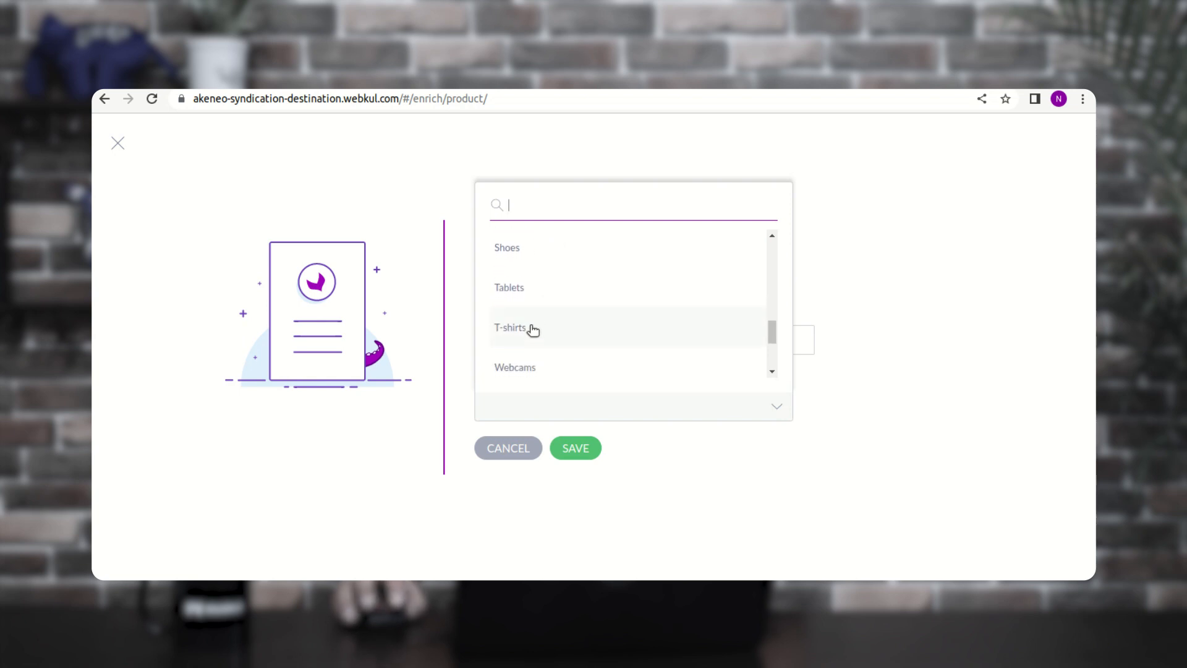
pyautogui.click(532, 330)
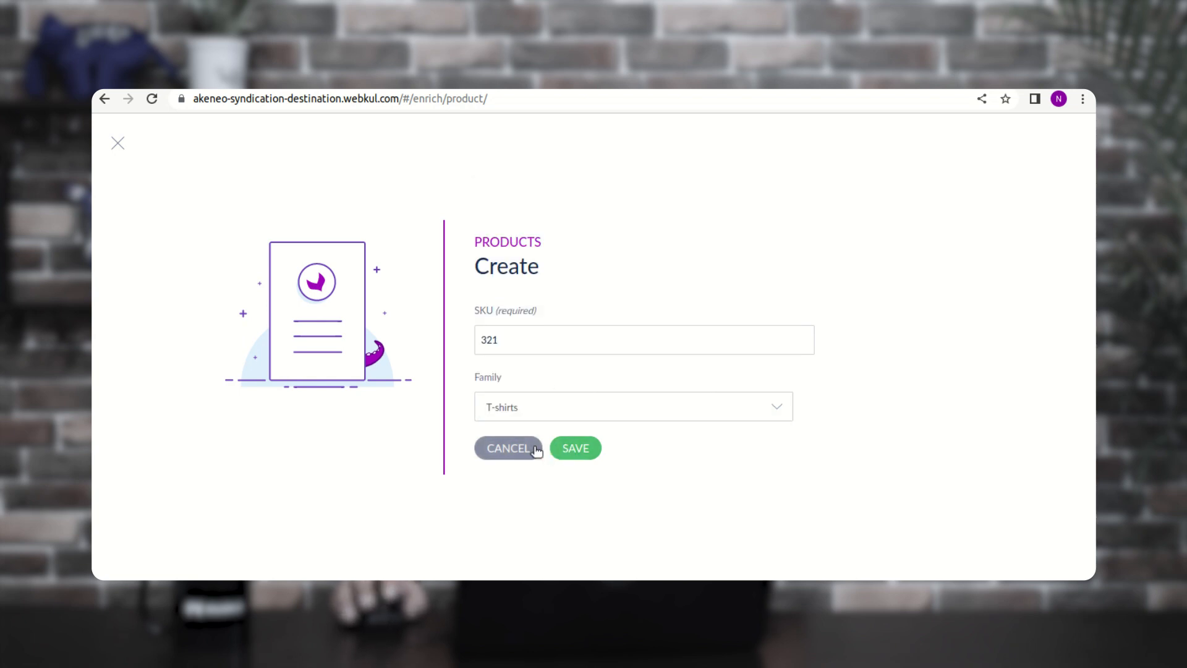
pyautogui.click(579, 450)
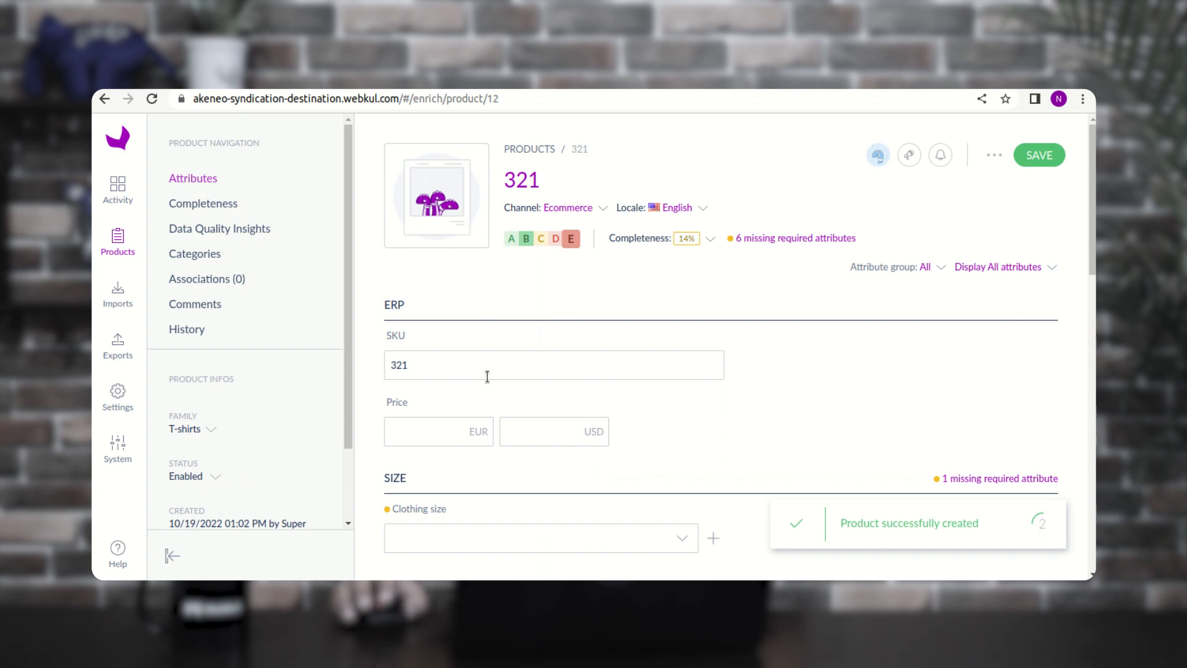
# - Set product 321's clothing size to M
pyautogui.scroll(-3, 680, 396)
pyautogui.scroll(2, 829, 408)
pyautogui.scroll(-3, 721, 396)
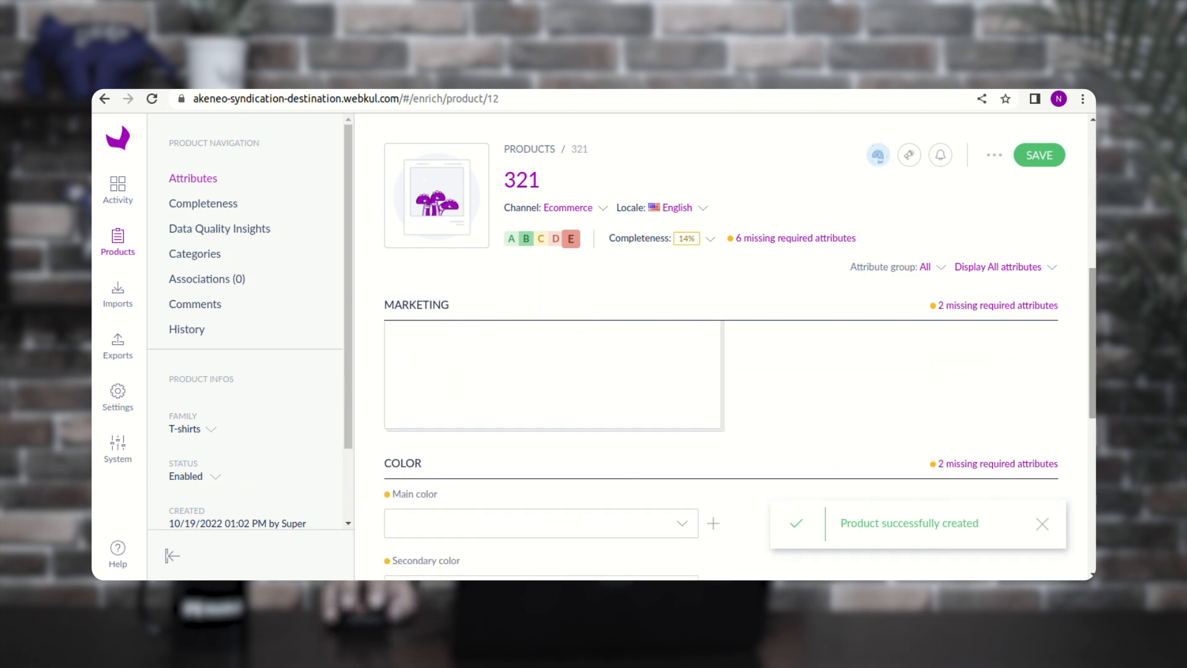
pyautogui.scroll(4, 752, 433)
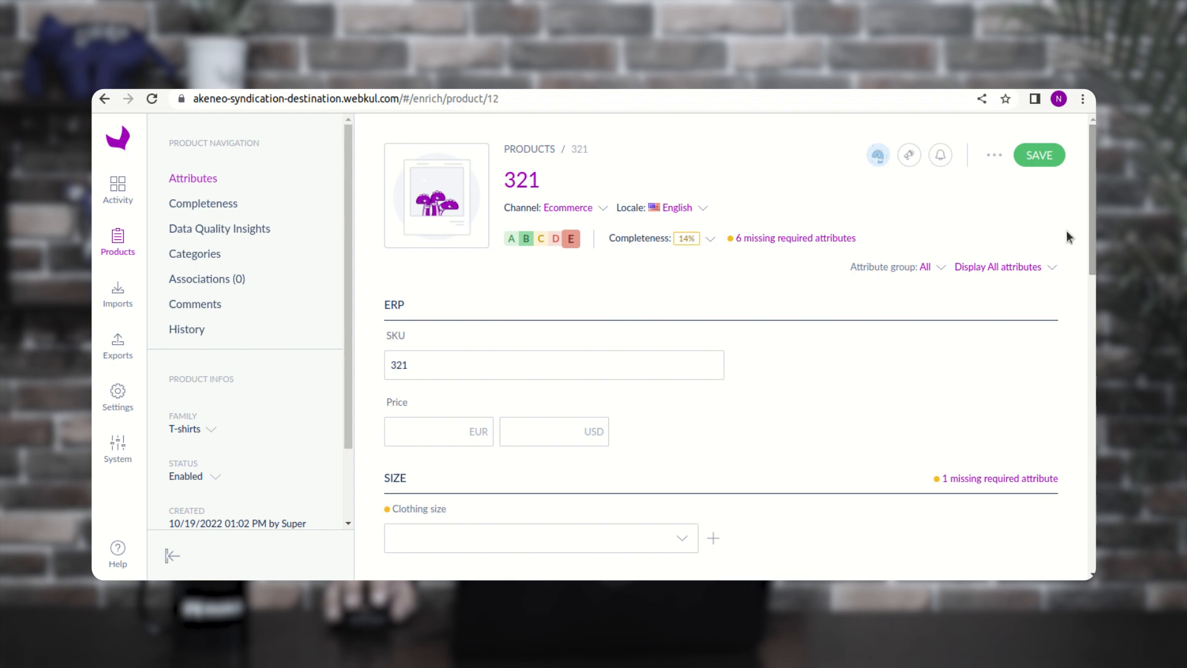
pyautogui.click(423, 440)
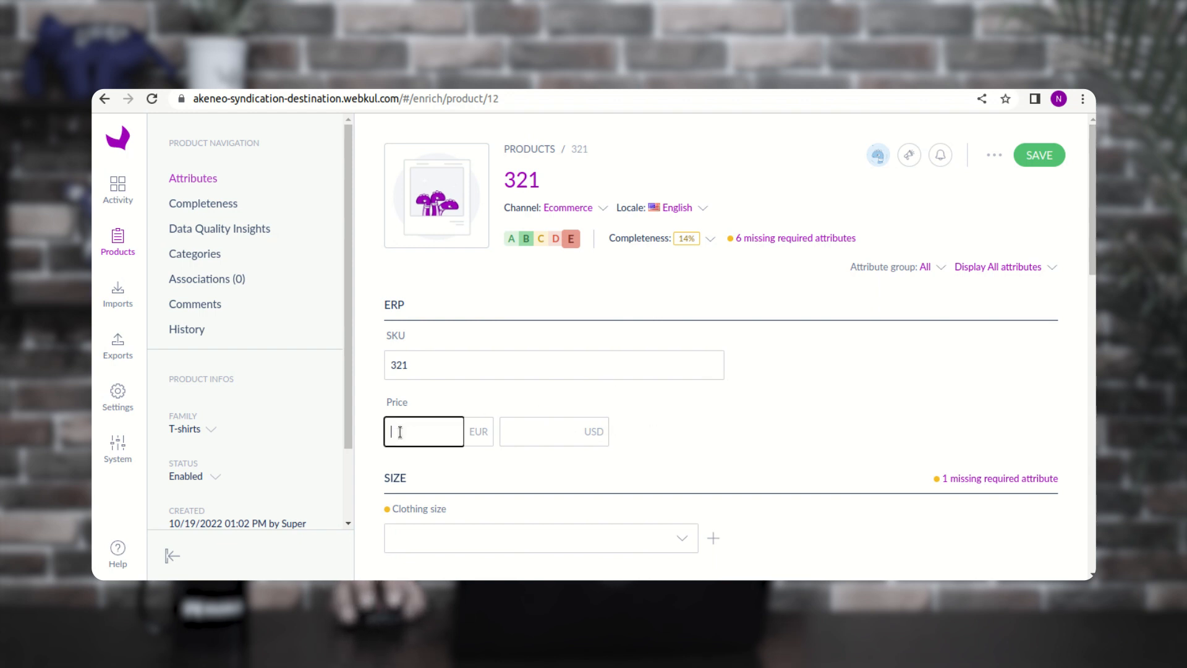
pyautogui.scroll(-2, 438, 451)
pyautogui.click(447, 458)
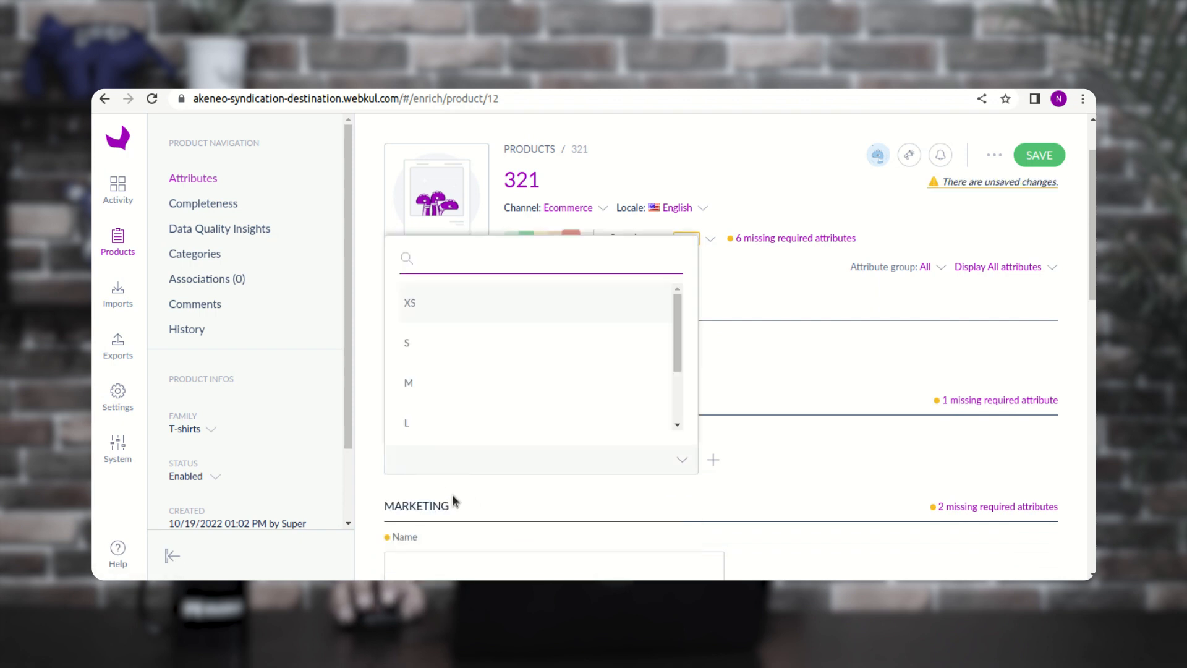
pyautogui.click(442, 371)
# - Name the product 'black t-shirt' and copy that name into its Description
pyautogui.scroll(-2, 585, 445)
pyautogui.scroll(-2, 586, 443)
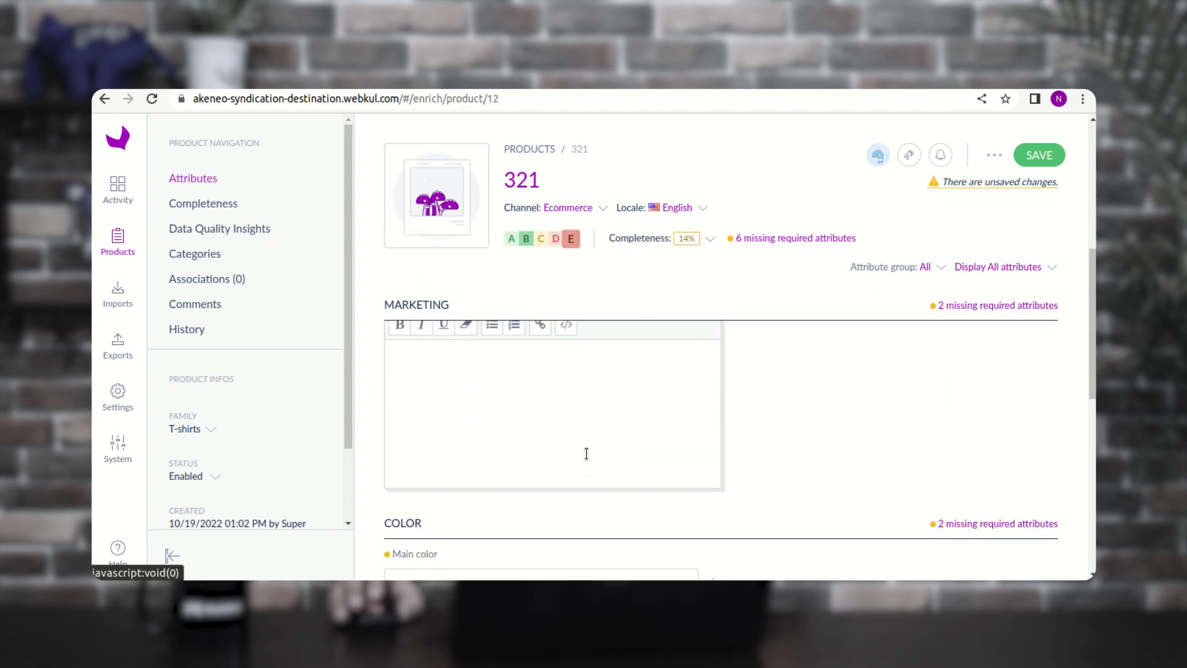
pyautogui.scroll(2, 557, 451)
pyautogui.click(456, 431)
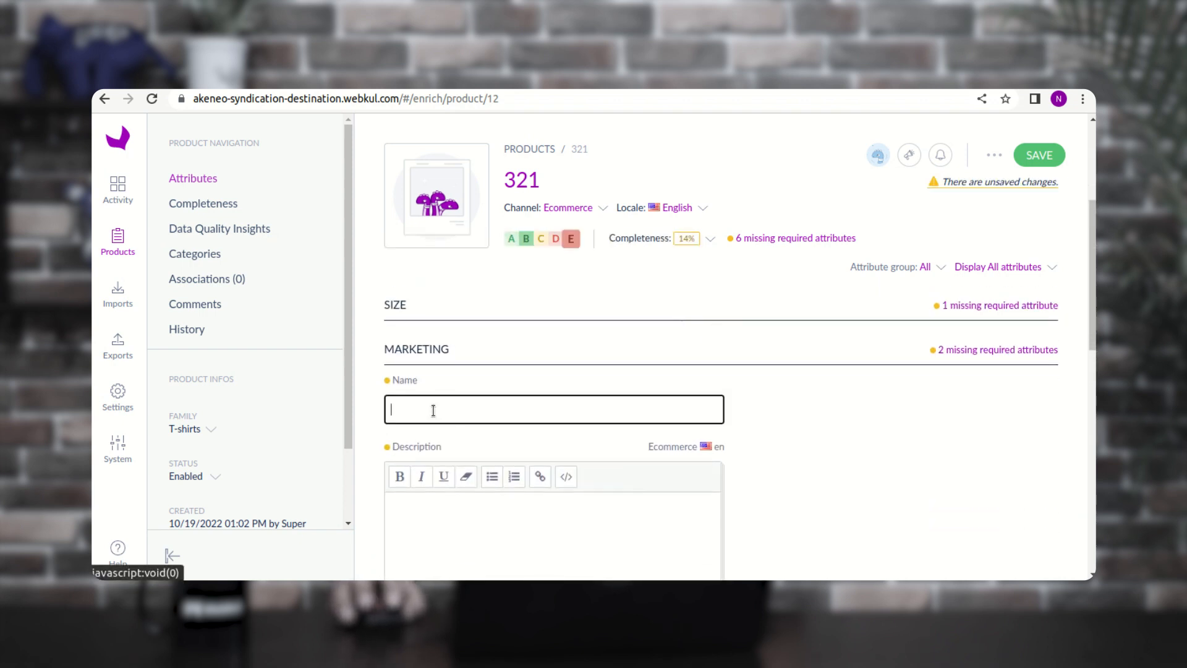
pyautogui.write('b')
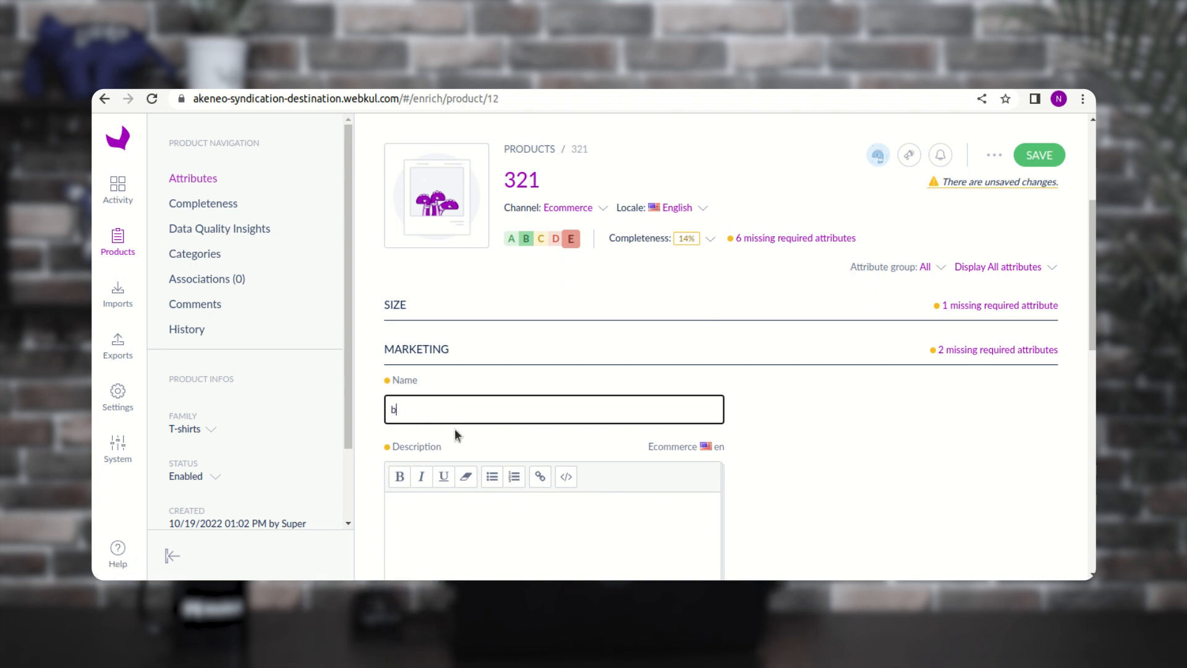
pyautogui.write('lack t-shirt')
pyautogui.hotkey('ctrl', 'a')
pyautogui.hotkey('ctrl', 'c')
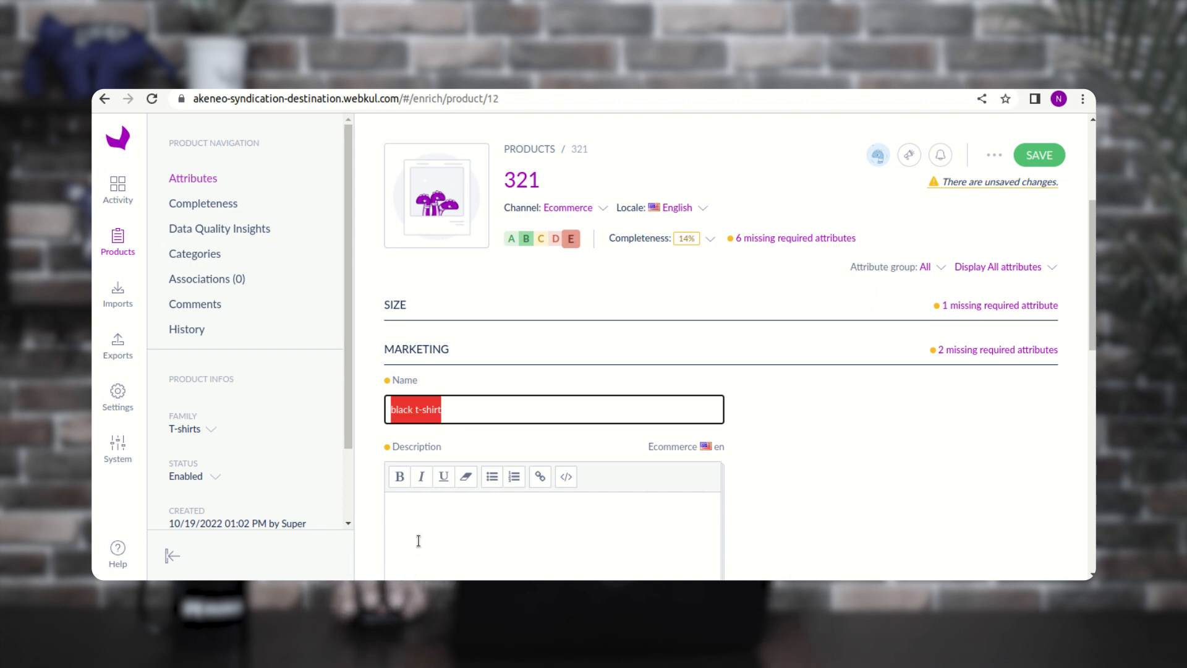
pyautogui.click(416, 539)
pyautogui.hotkey('ctrl', 'v')
# - Save product 321's changes and go to the destination's Exports page
pyautogui.scroll(-7, 457, 527)
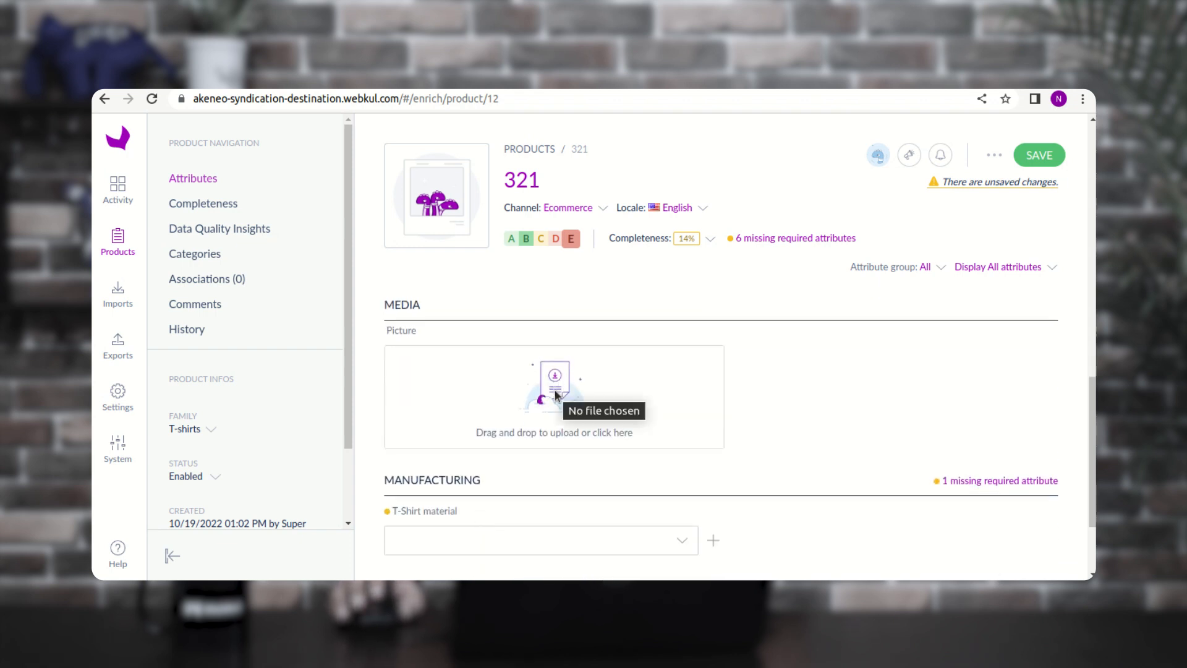
pyautogui.scroll(8, 562, 393)
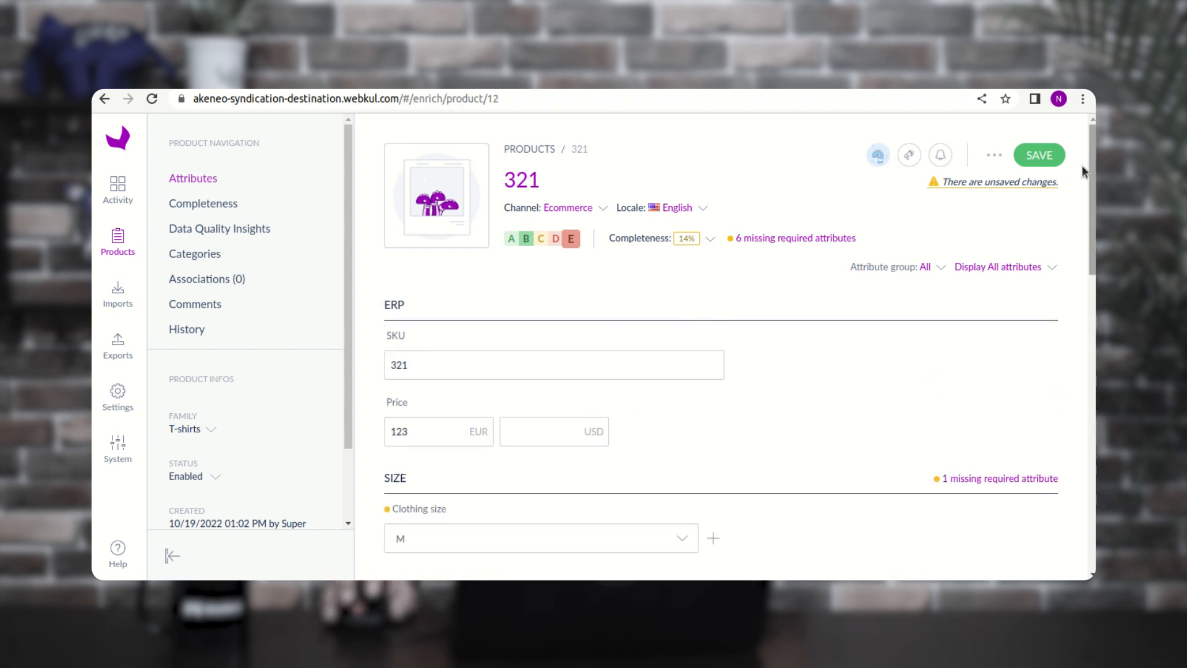
pyautogui.click(1041, 155)
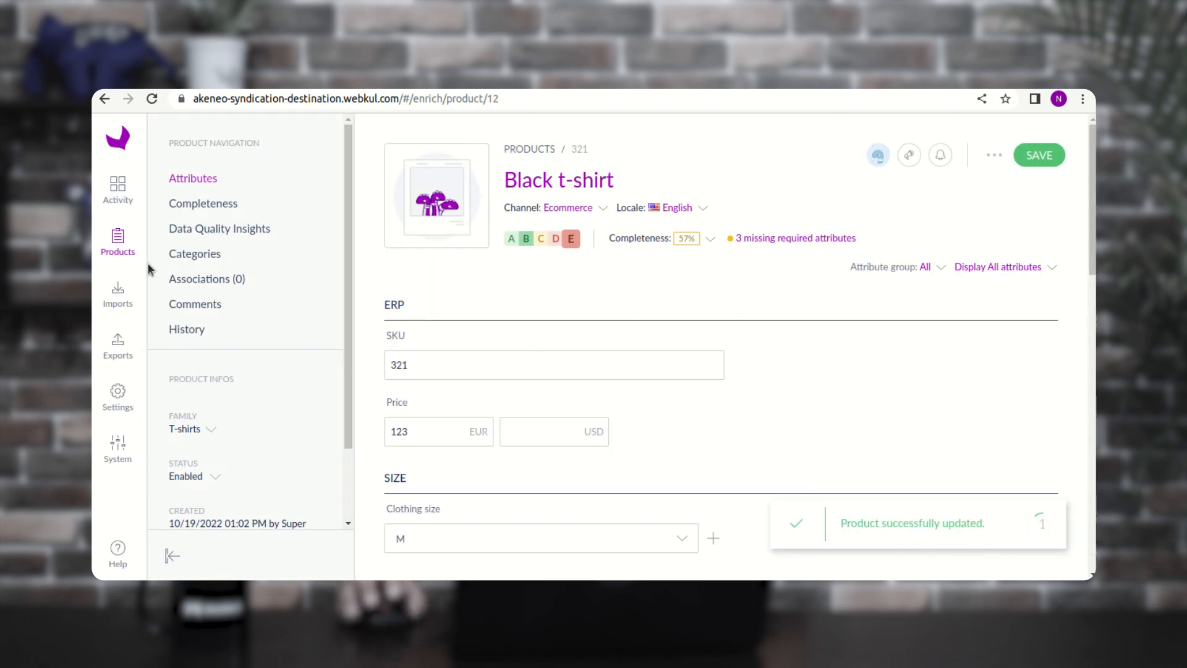
pyautogui.click(118, 346)
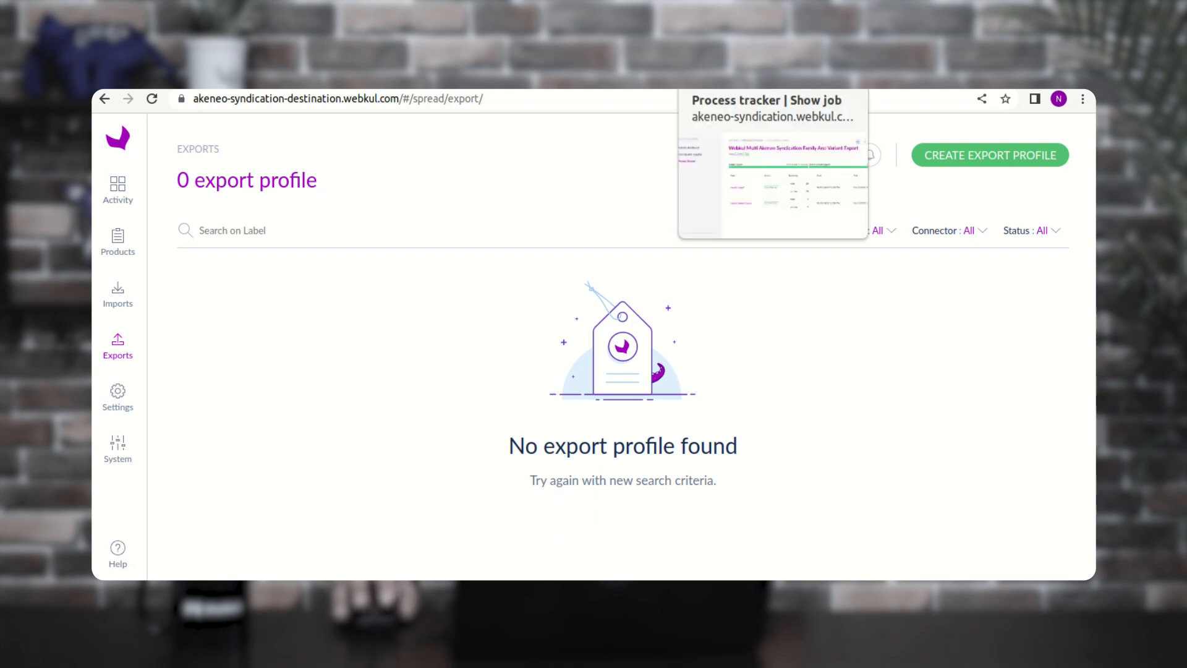
# - Check the source PIM's job details, then return to the destination grid of 7 products
pyautogui.click(733, 77)
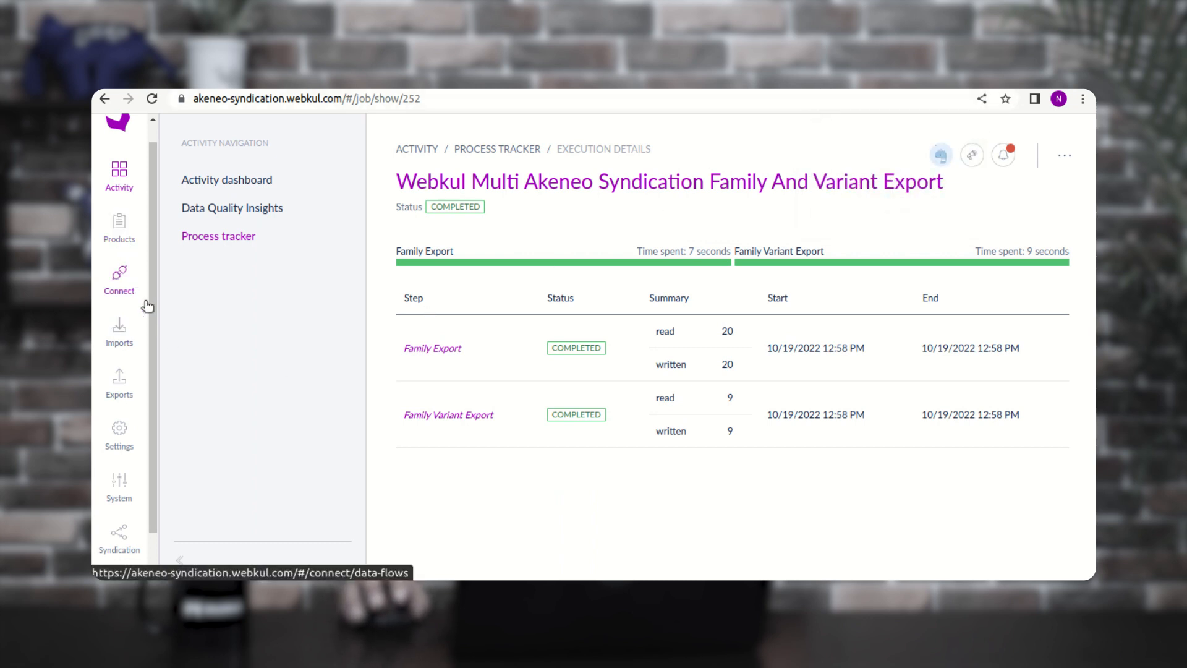
pyautogui.click(126, 241)
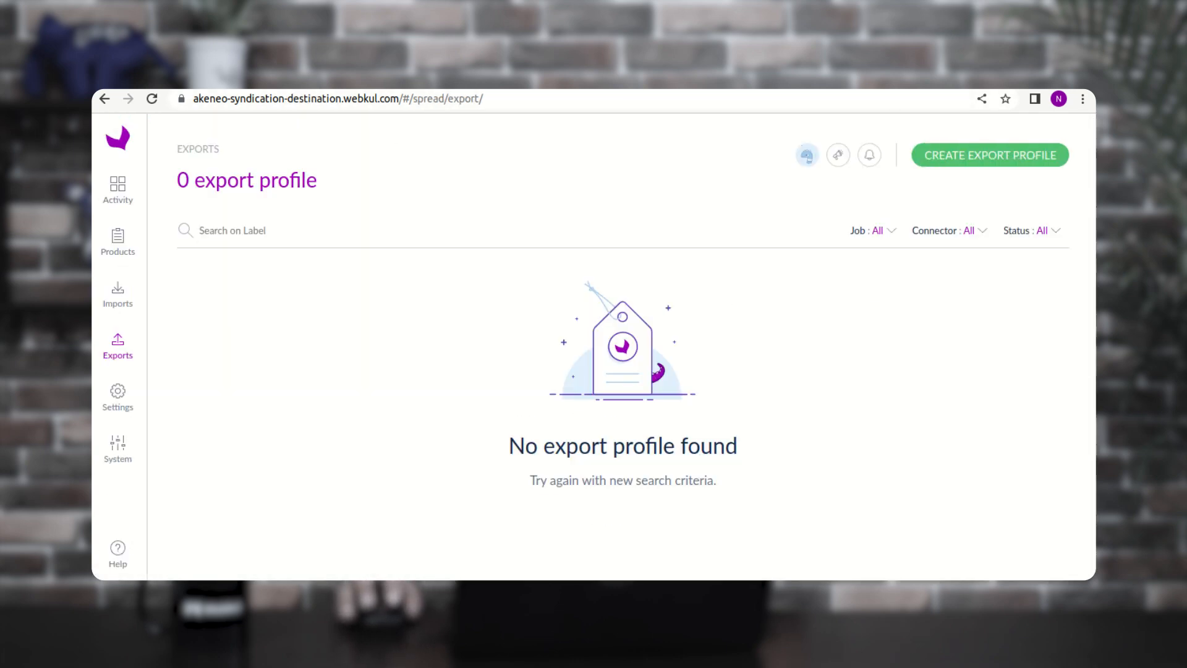
pyautogui.click(121, 252)
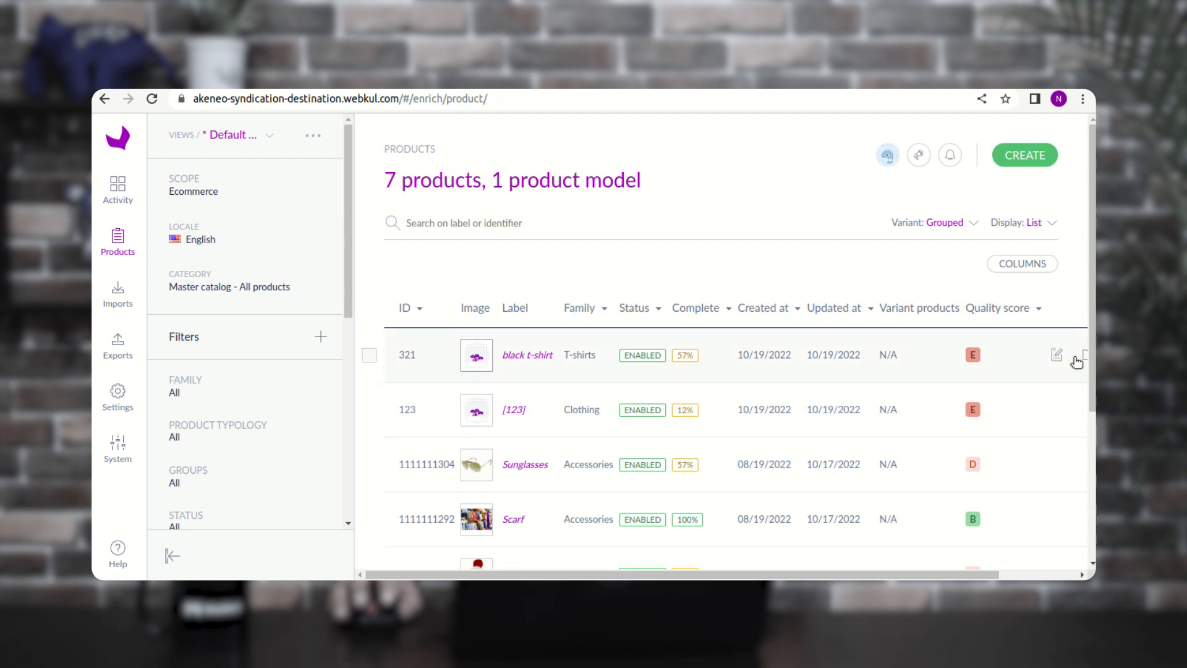
# - Delete the black t-shirt and [123] products, leaving 5 in the destination catalog
pyautogui.moveTo(943, 574); pyautogui.dragTo(973, 574)
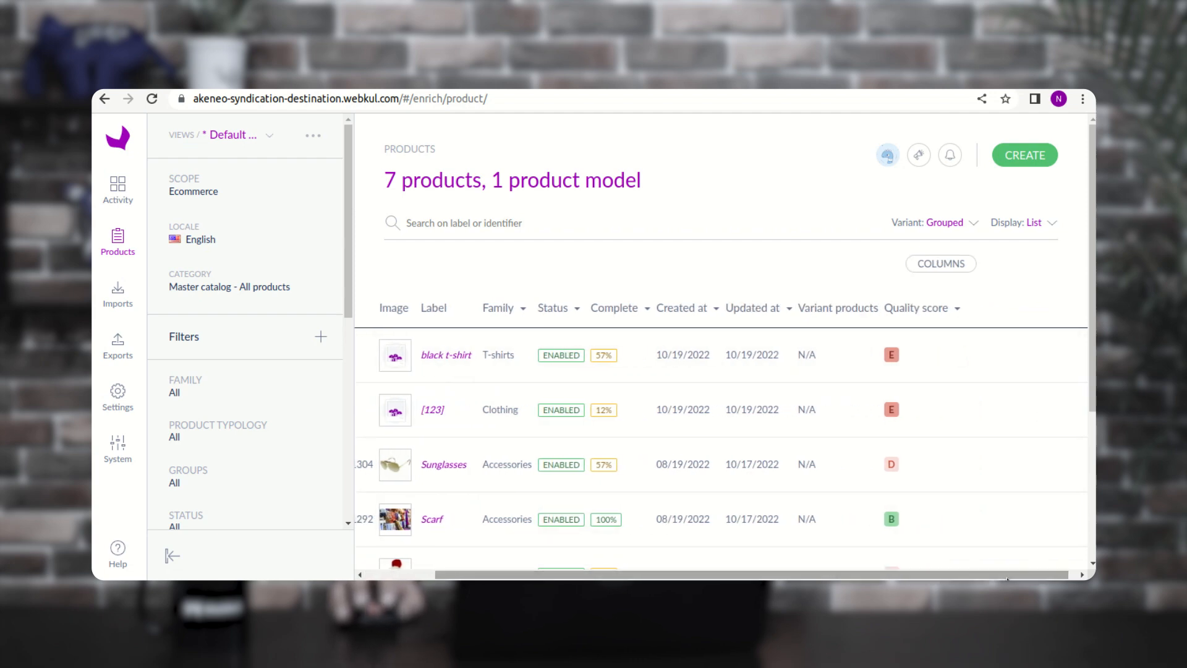
pyautogui.click(1044, 357)
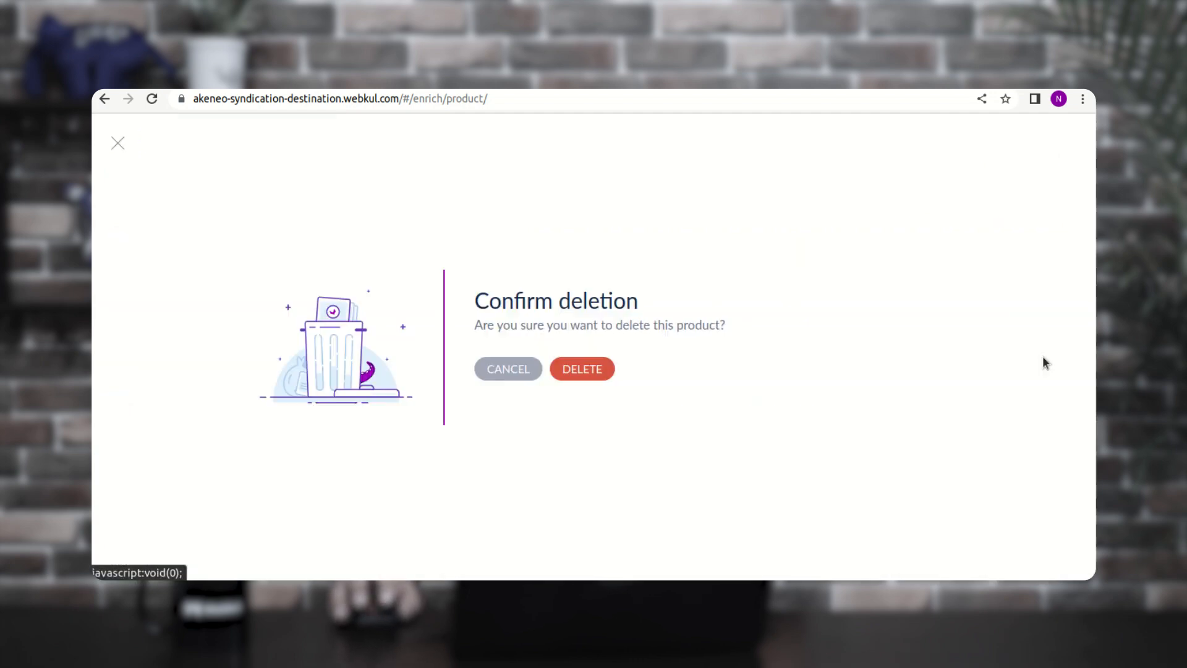
pyautogui.click(595, 374)
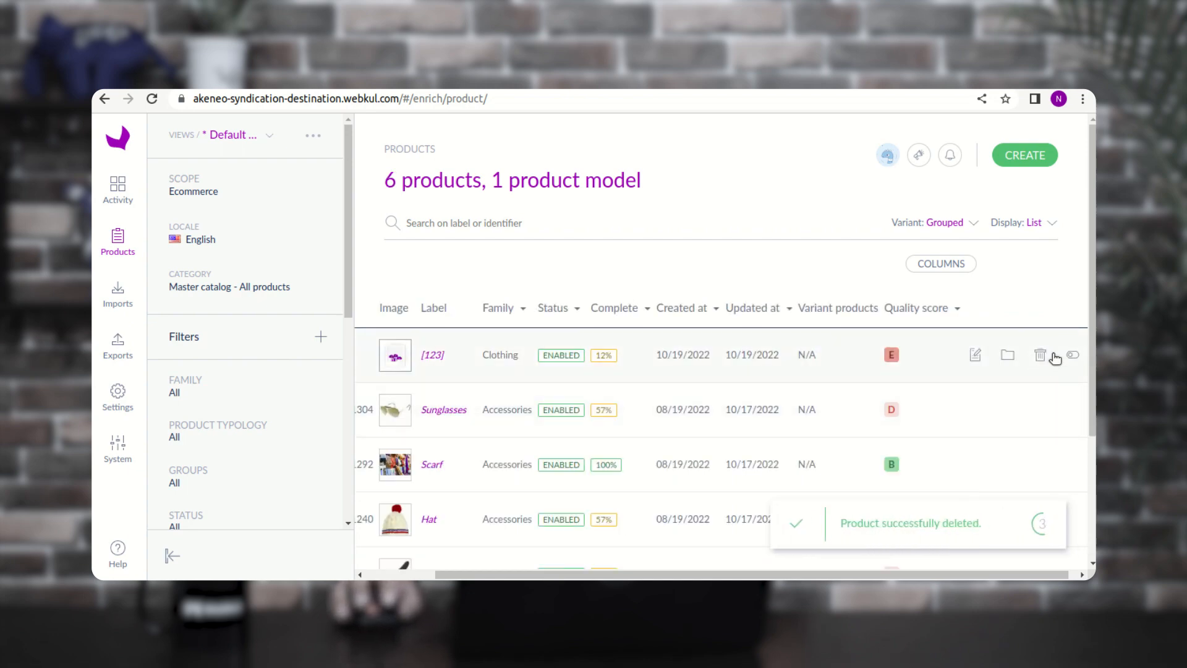
pyautogui.click(1045, 358)
pyautogui.click(584, 374)
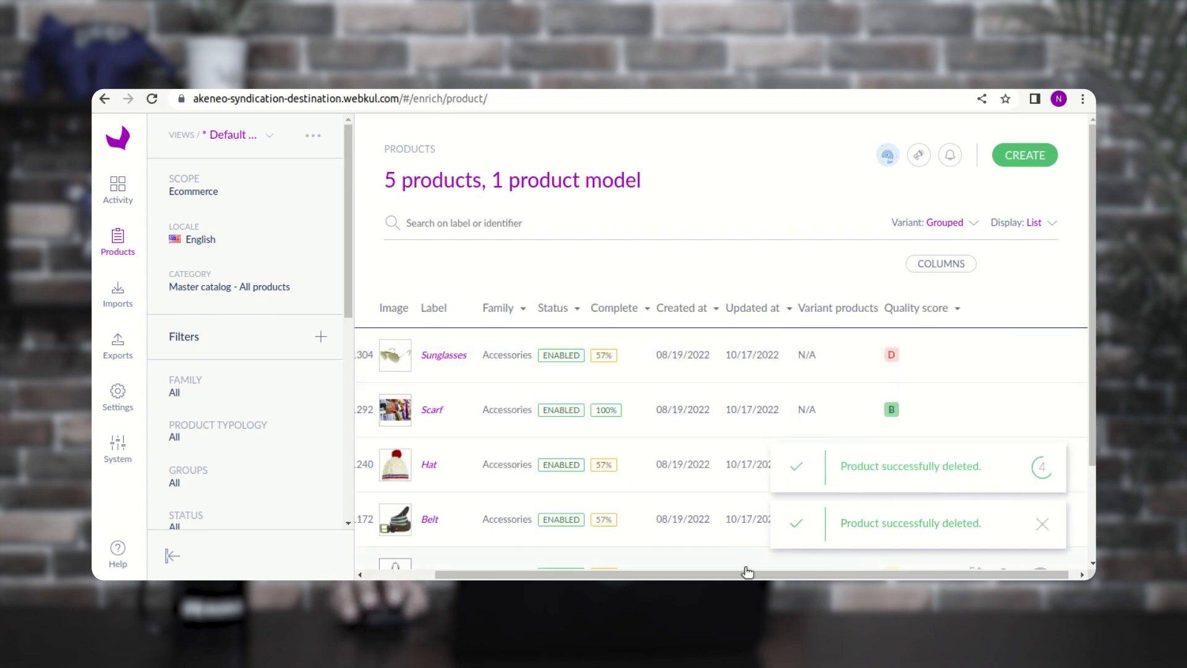
pyautogui.moveTo(734, 575); pyautogui.dragTo(621, 578)
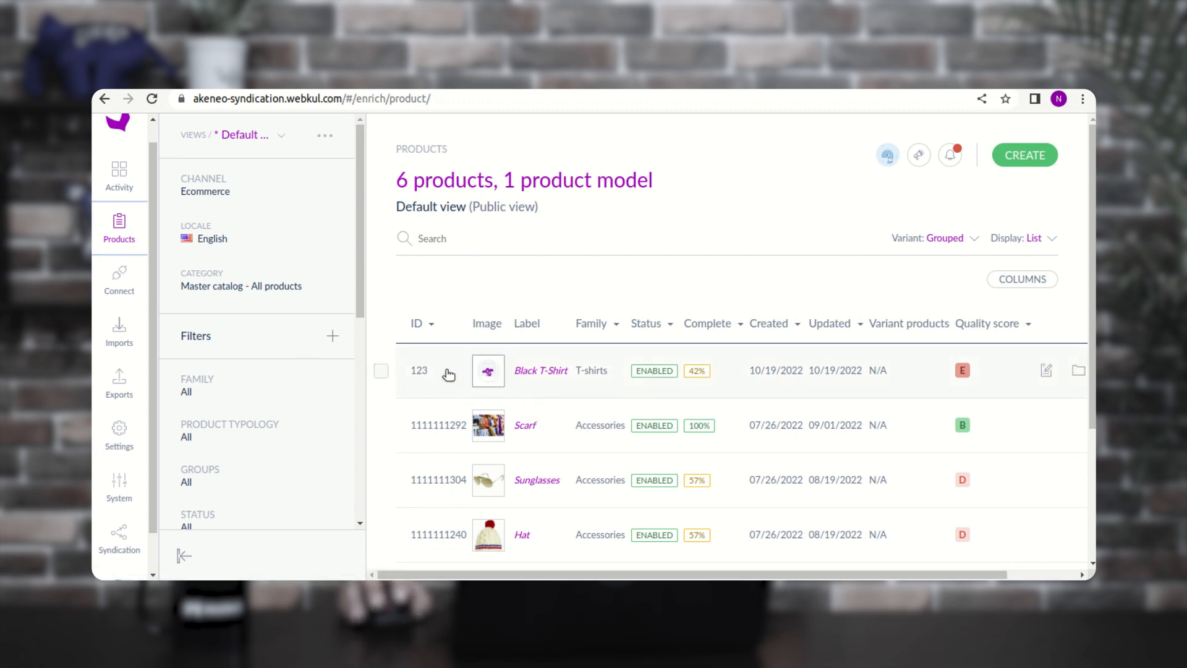
# - Select and deselect the Black T-Shirt row, then scroll the grid right to its actions
pyautogui.click(380, 371)
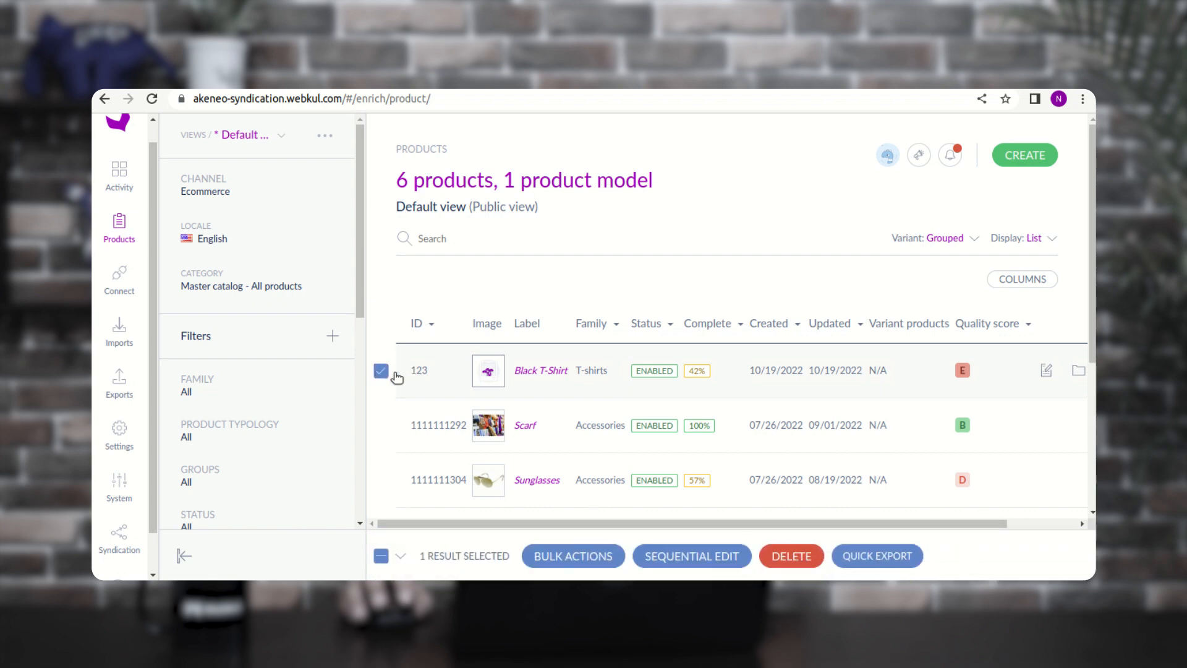
pyautogui.click(381, 371)
pyautogui.hscroll(3, 680, 433)
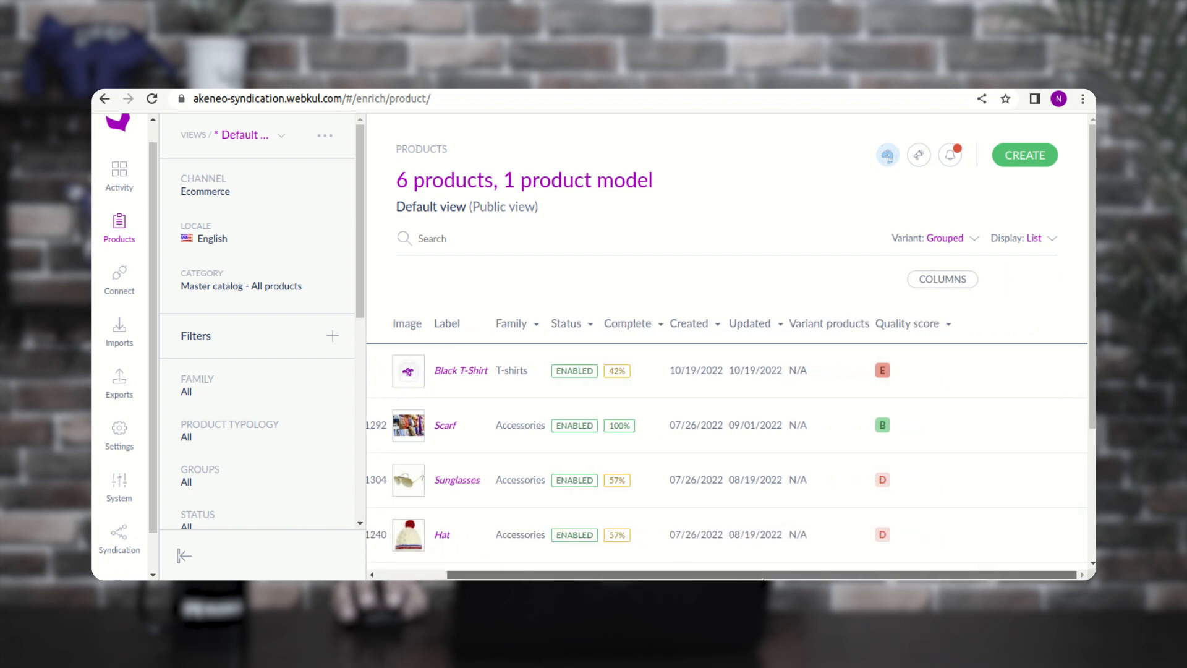
# - Delete the Black T-Shirt product from the source catalog
pyautogui.moveTo(928, 360)
pyautogui.click(1031, 372)
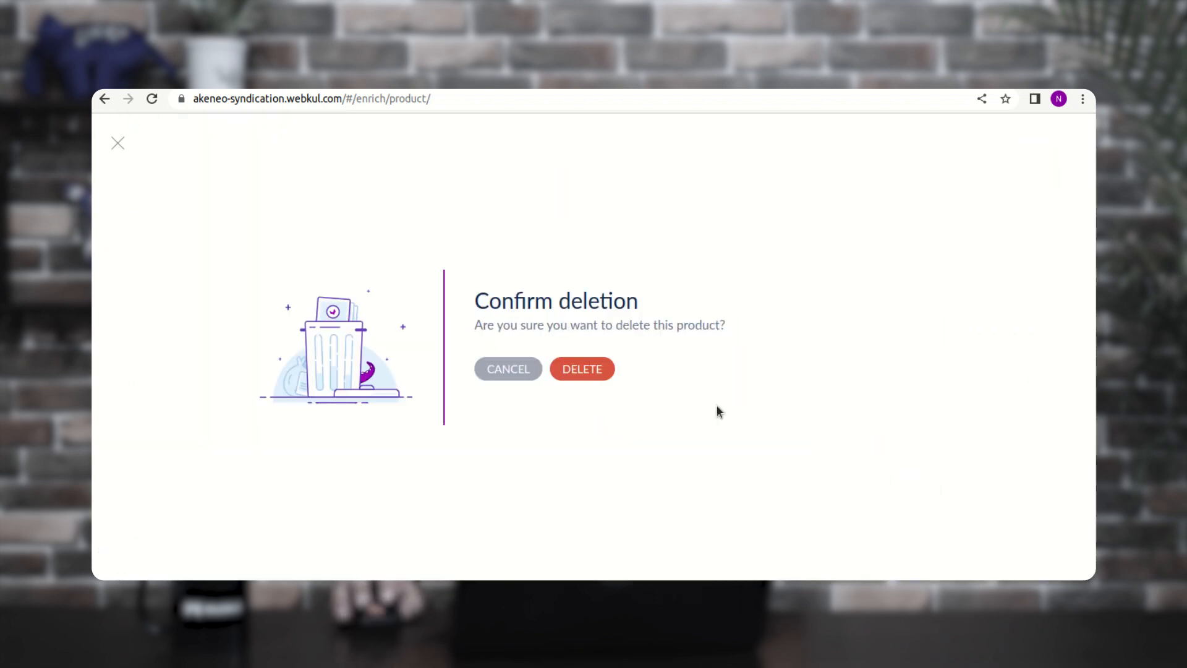
pyautogui.click(598, 369)
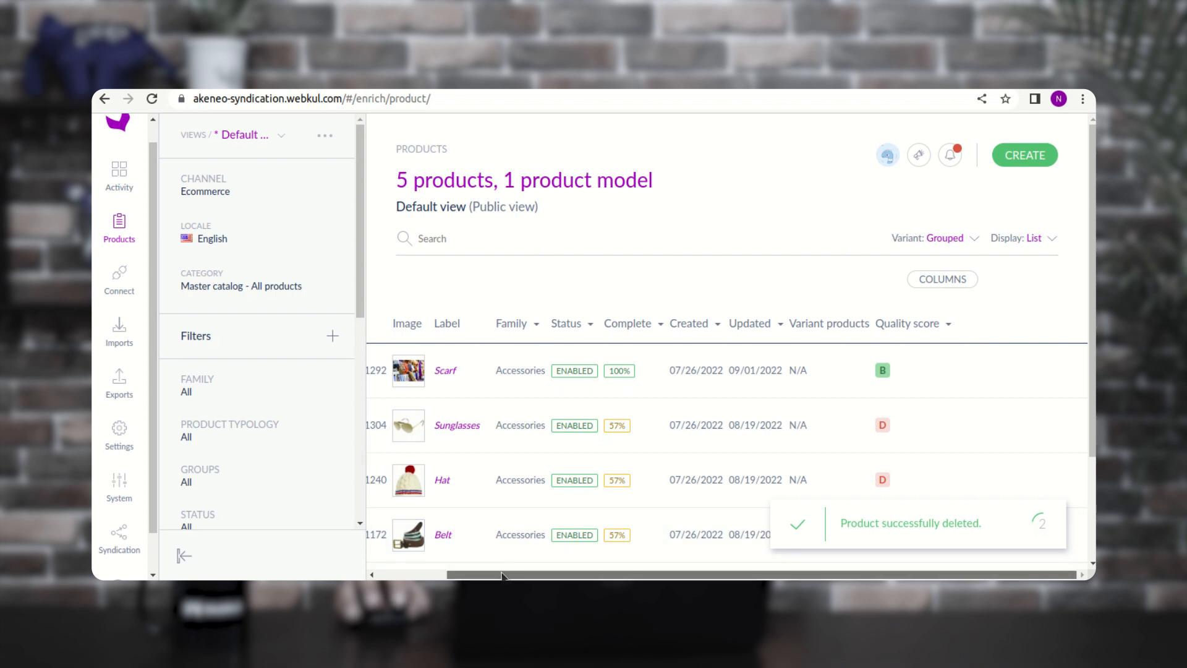
pyautogui.moveTo(510, 574); pyautogui.dragTo(452, 574)
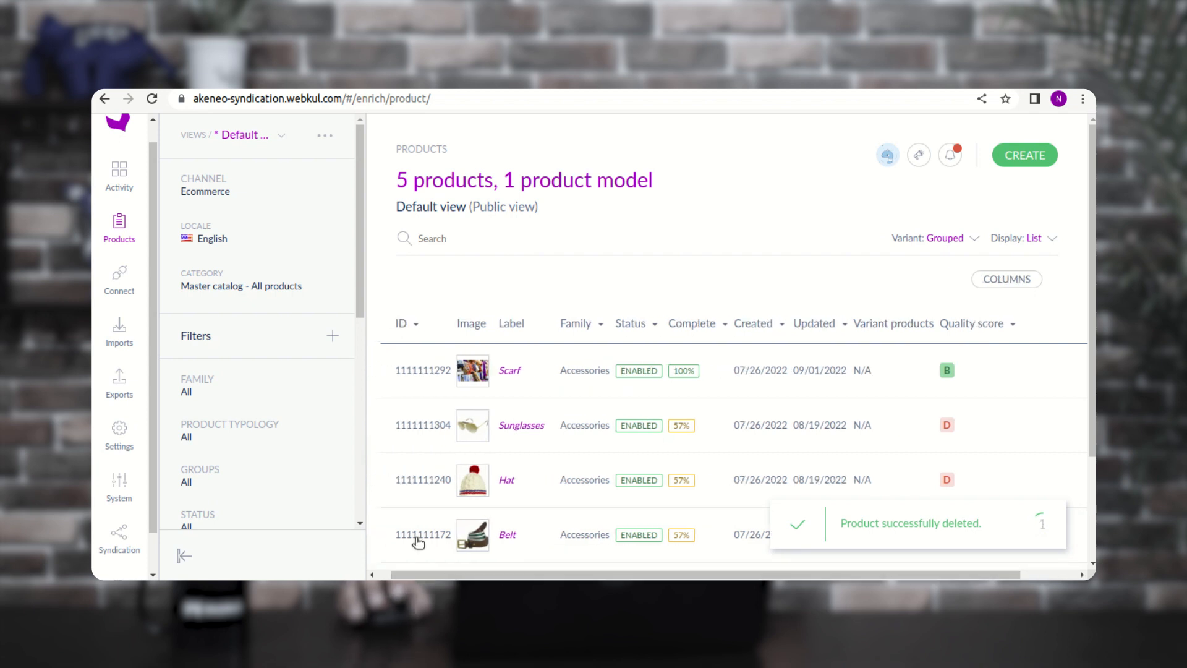
# - Create a new product with SKU 123 in the T-shirts family
pyautogui.click(1023, 155)
pyautogui.click(538, 383)
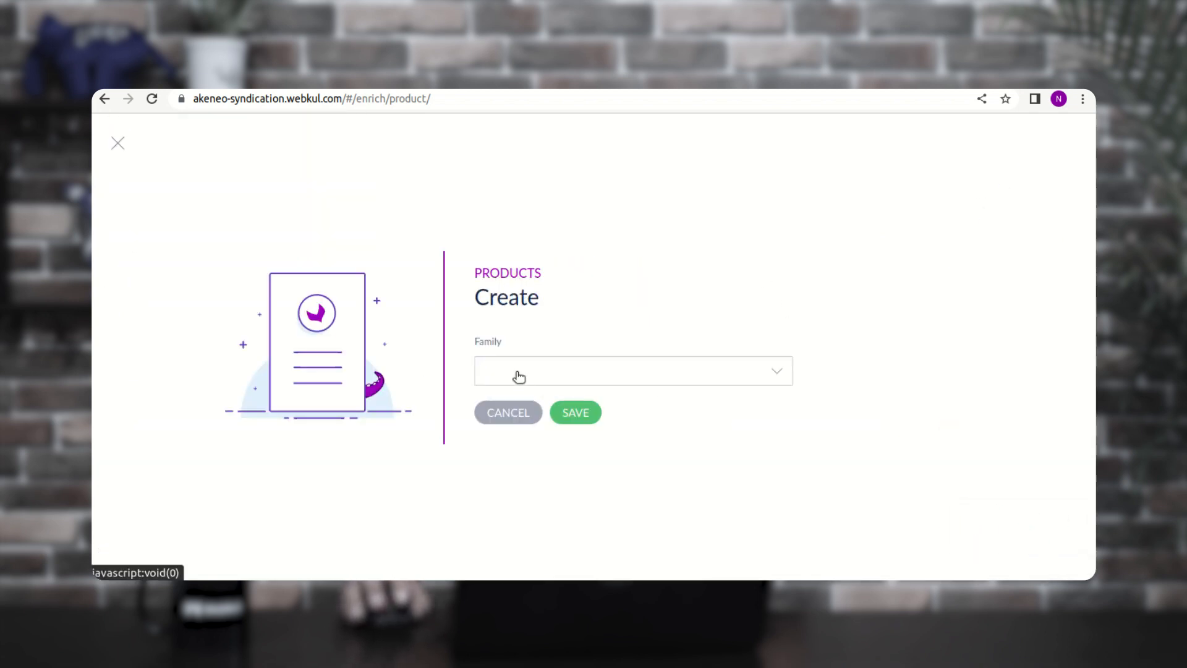
pyautogui.click(524, 335)
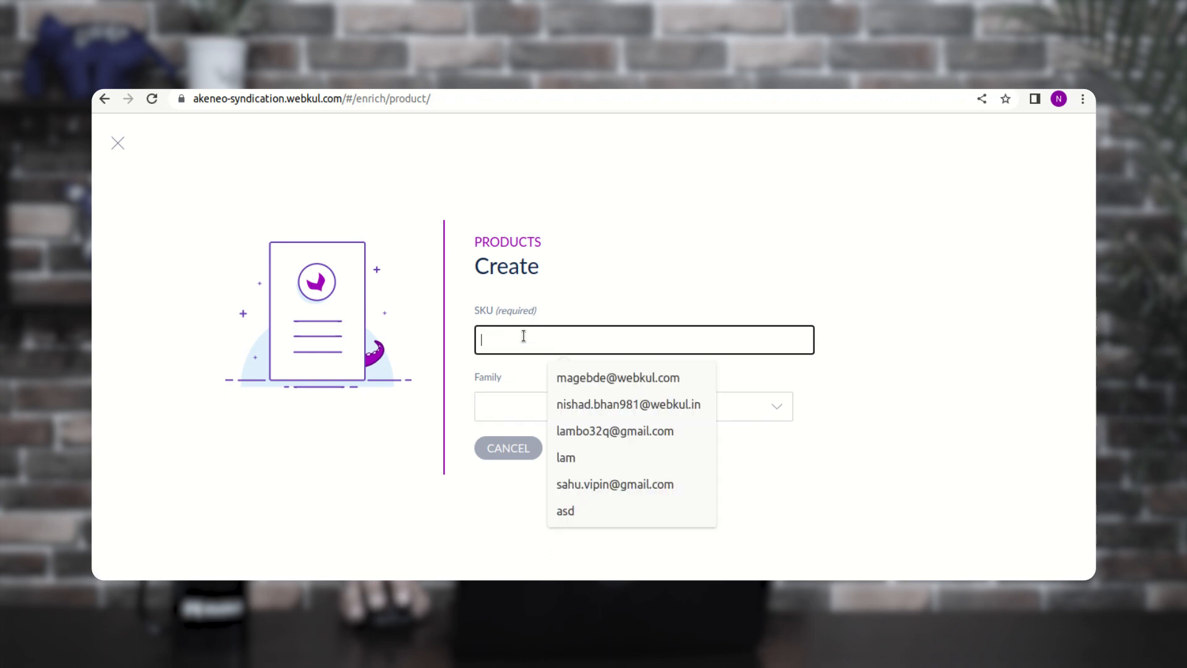
pyautogui.write('123')
pyautogui.click(516, 406)
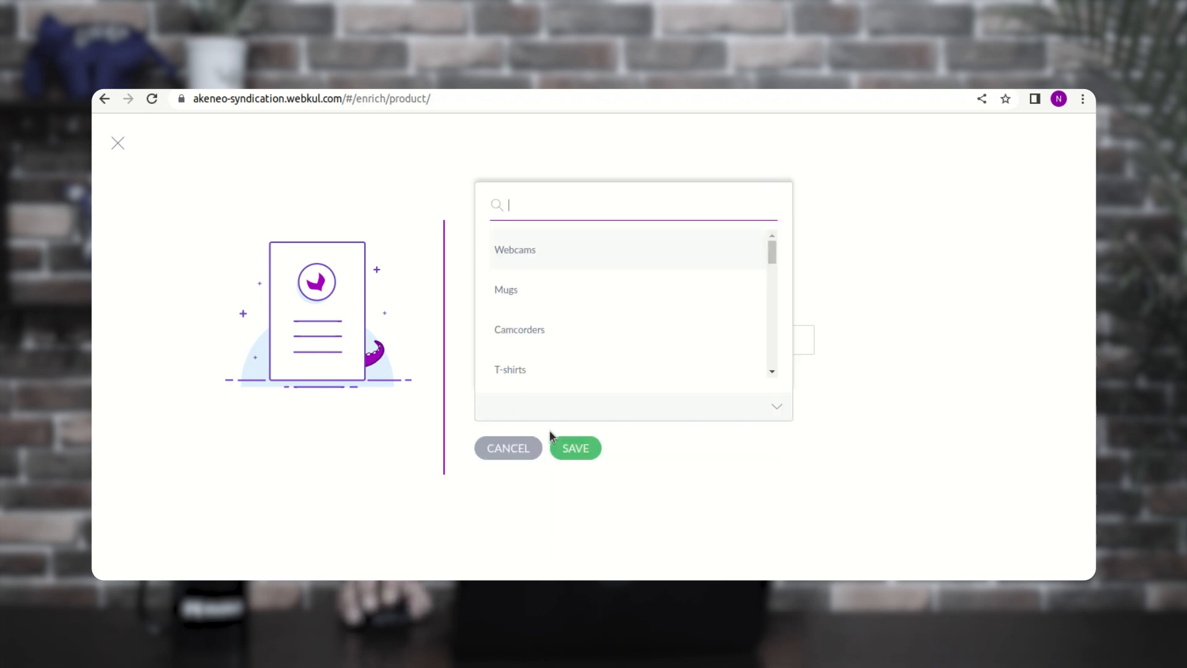
pyautogui.click(518, 361)
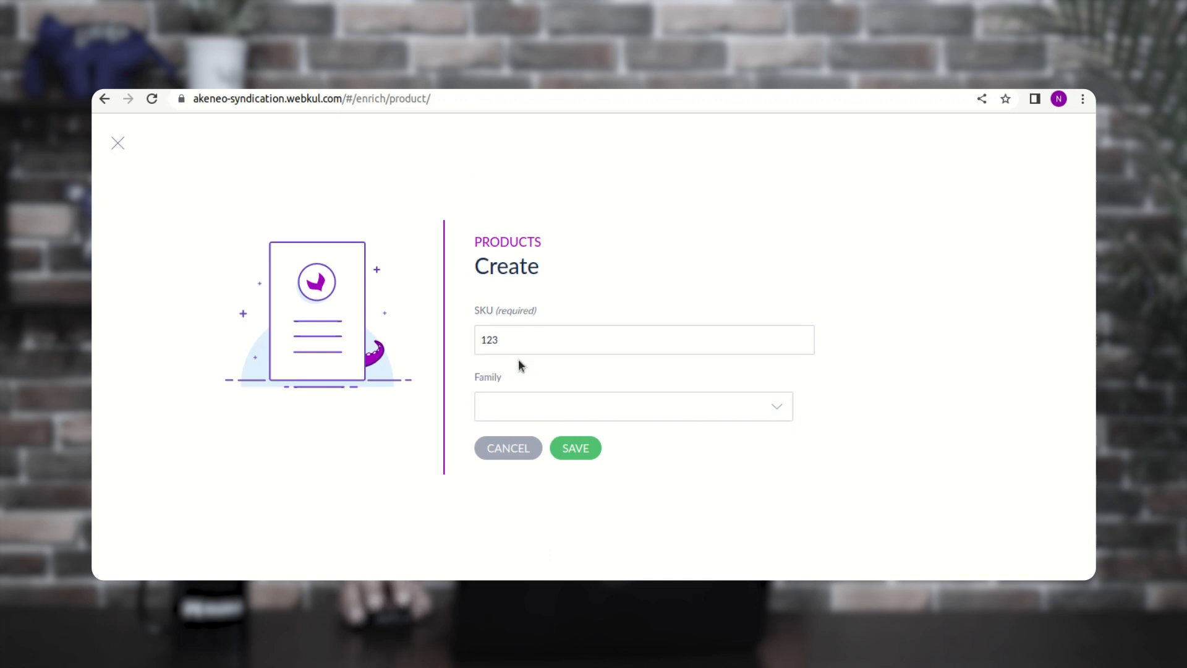
pyautogui.click(580, 450)
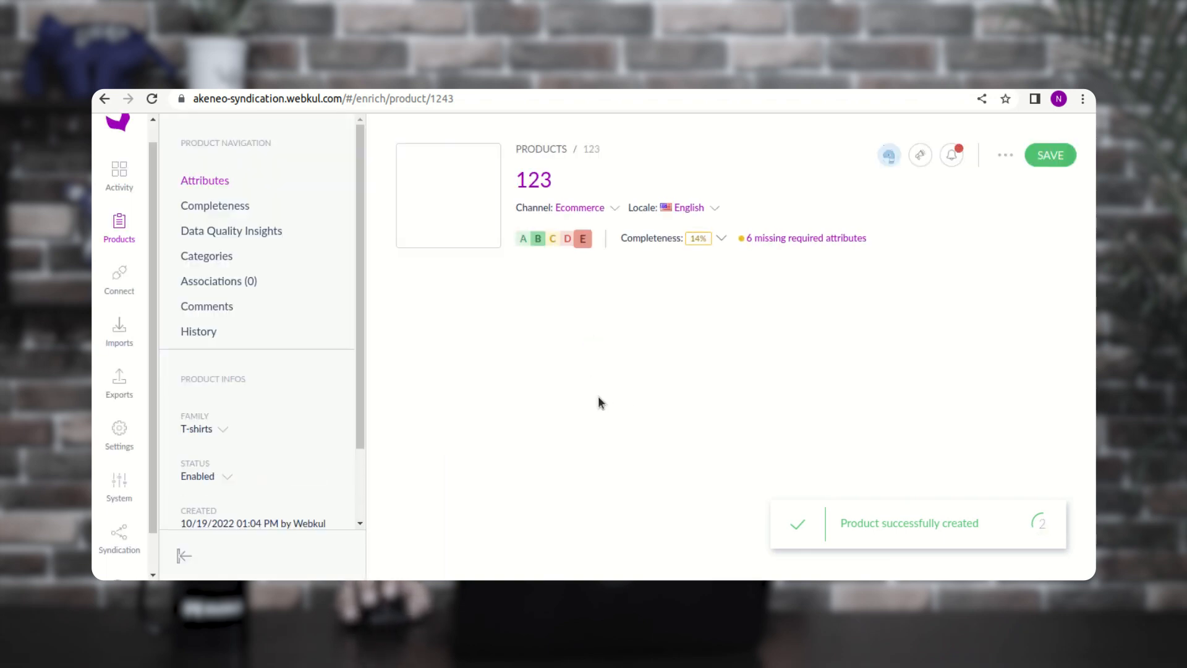
# - Fill product 123's Name and Description with 'black t-shirt' and save it
pyautogui.click(456, 370)
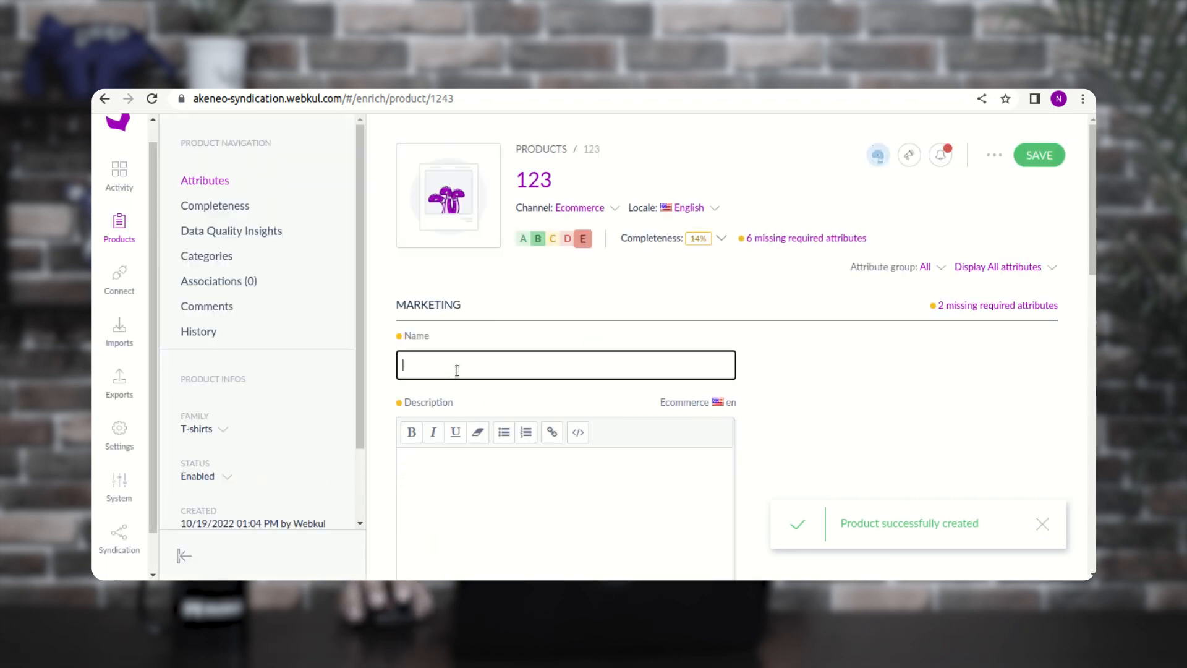
pyautogui.write('black t-shirt')
pyautogui.click(478, 473)
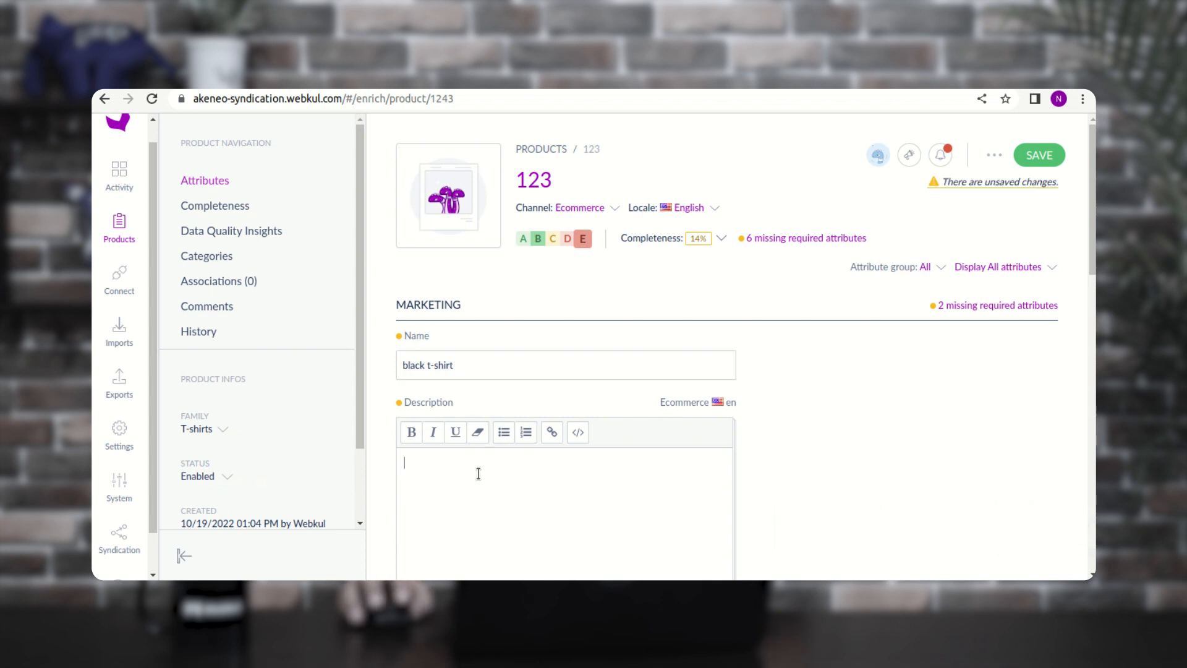
pyautogui.scroll(-5, 478, 473)
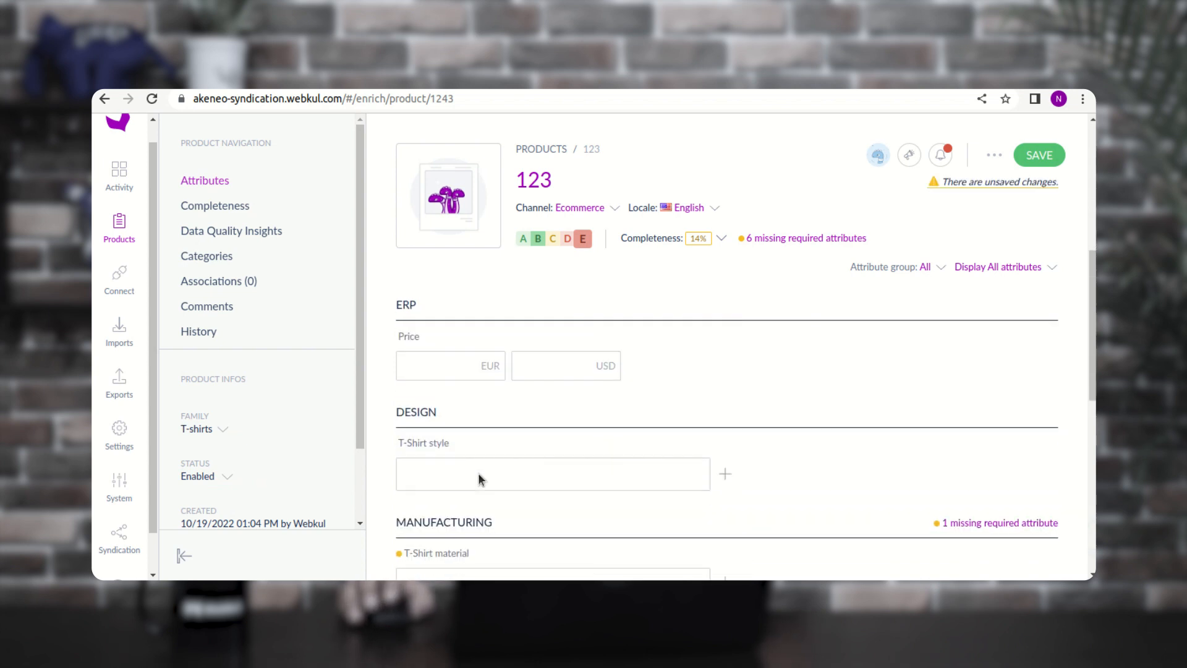
pyautogui.scroll(5, 479, 471)
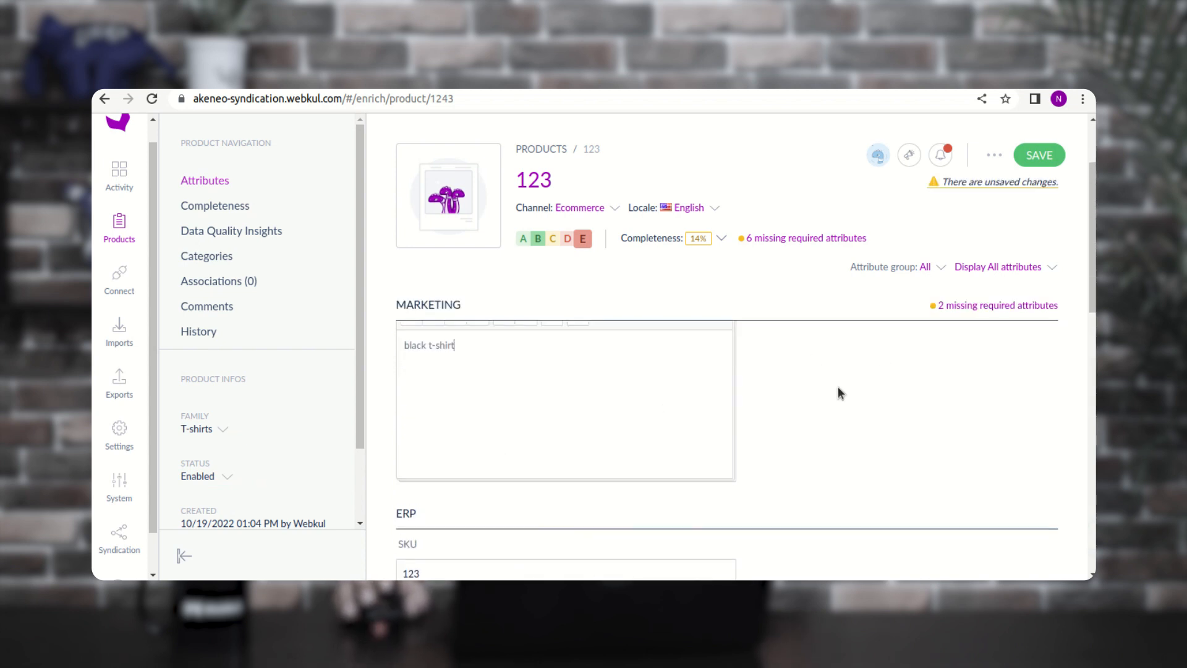
pyautogui.scroll(2, 743, 383)
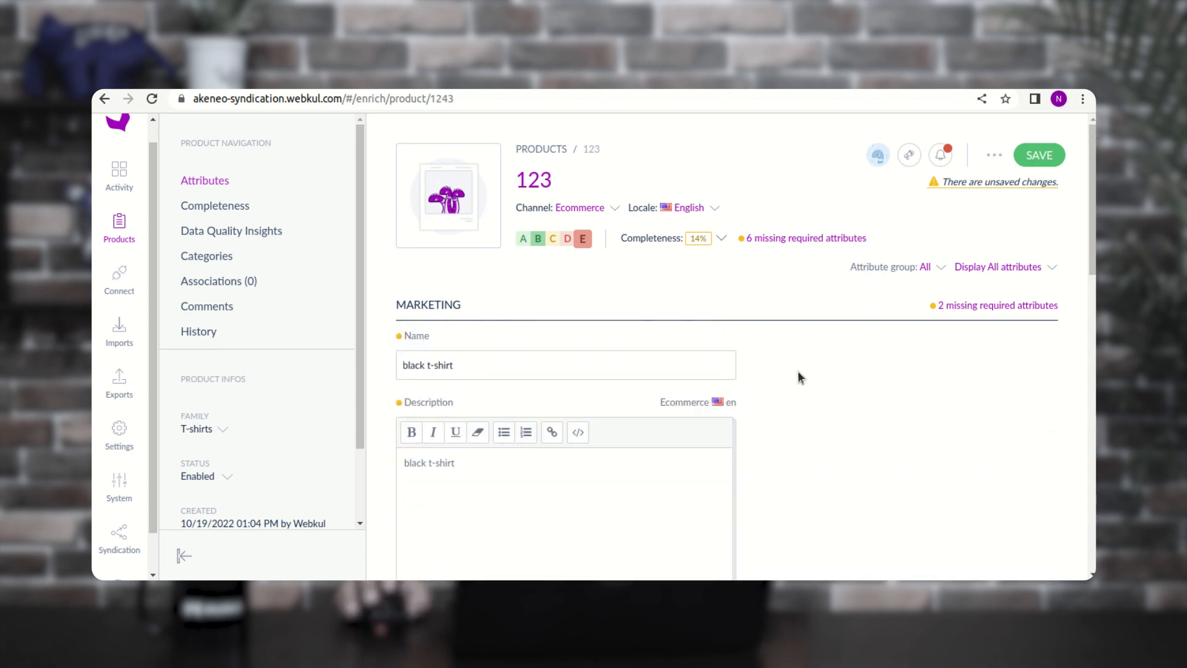
pyautogui.scroll(-5, 599, 424)
pyautogui.scroll(3, 610, 420)
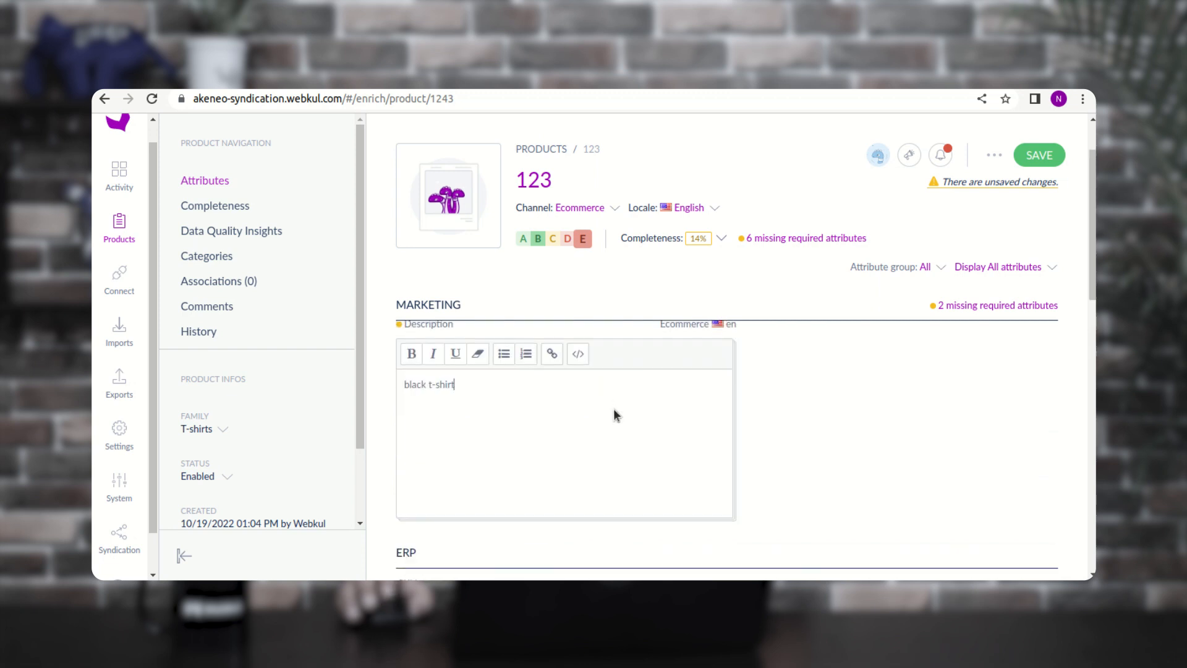
pyautogui.scroll(2, 616, 414)
pyautogui.click(1042, 158)
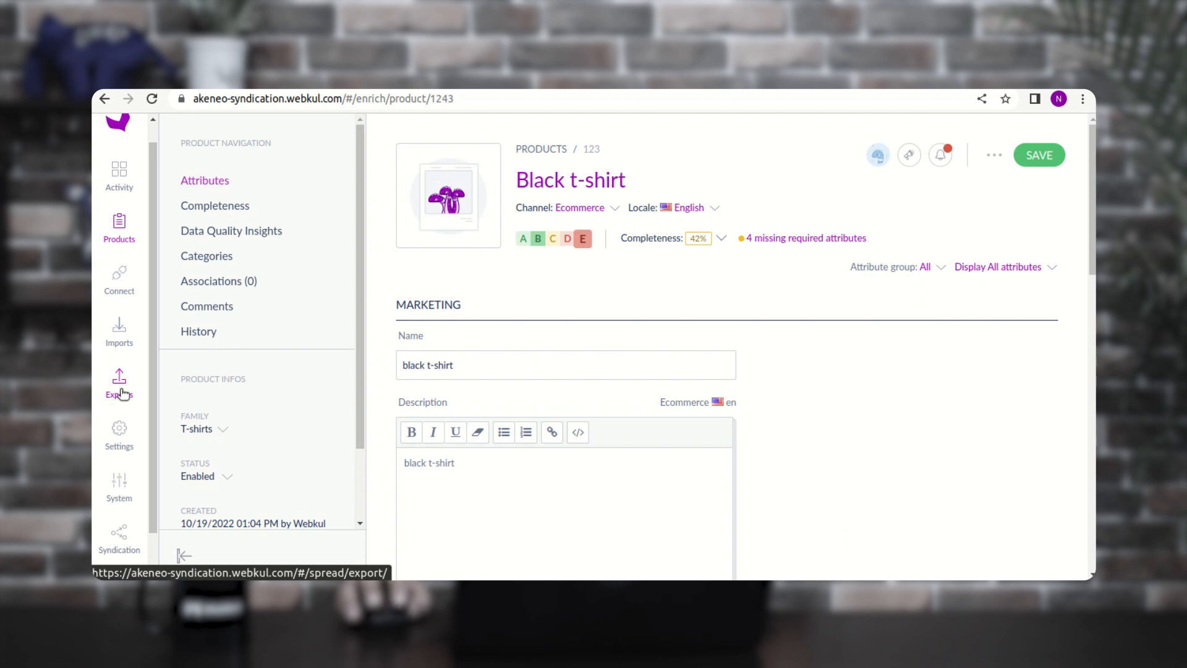
# - Open the product_export profile from the Exports list in edit mode
pyautogui.click(127, 389)
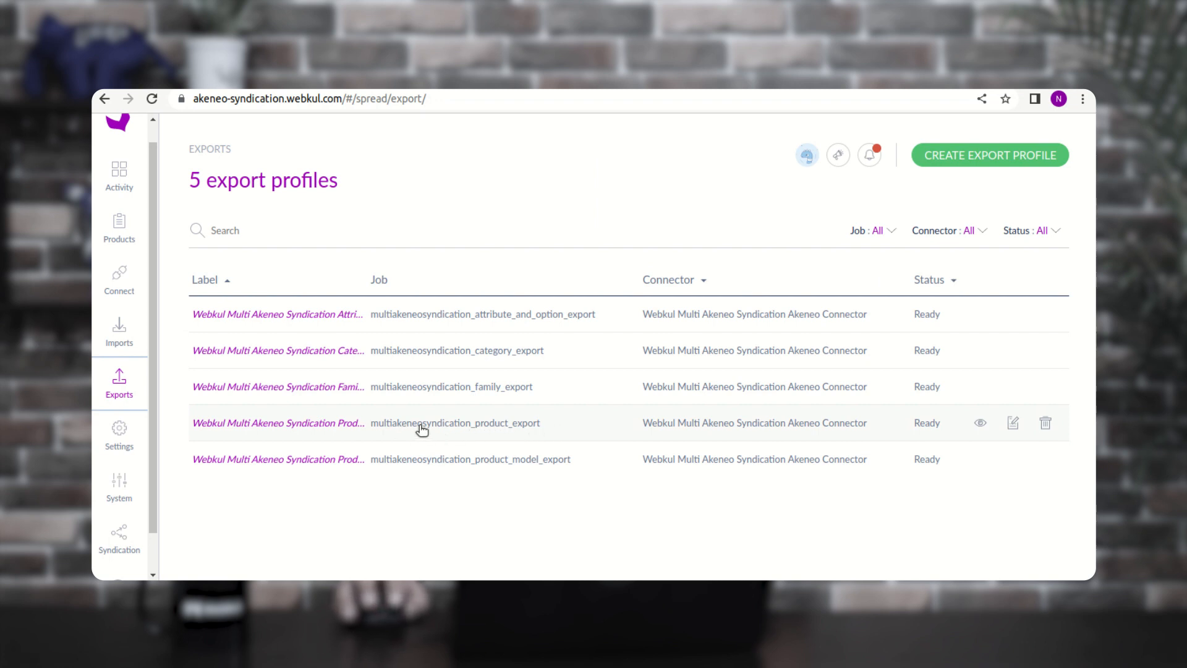
pyautogui.click(519, 425)
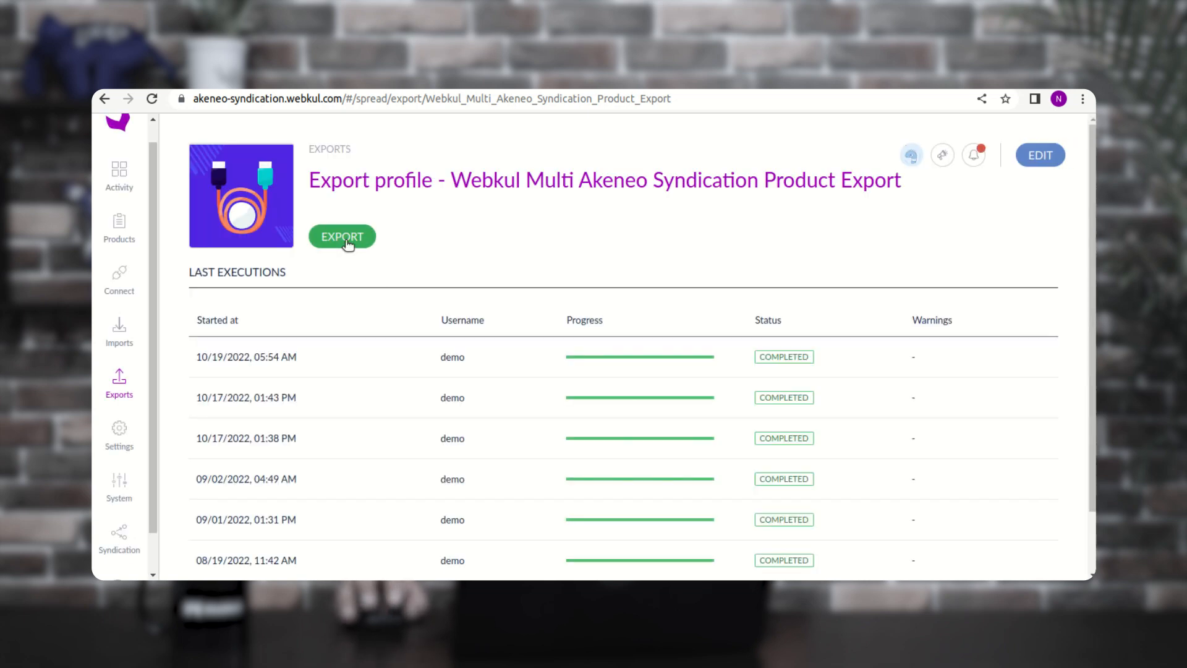
pyautogui.click(1040, 155)
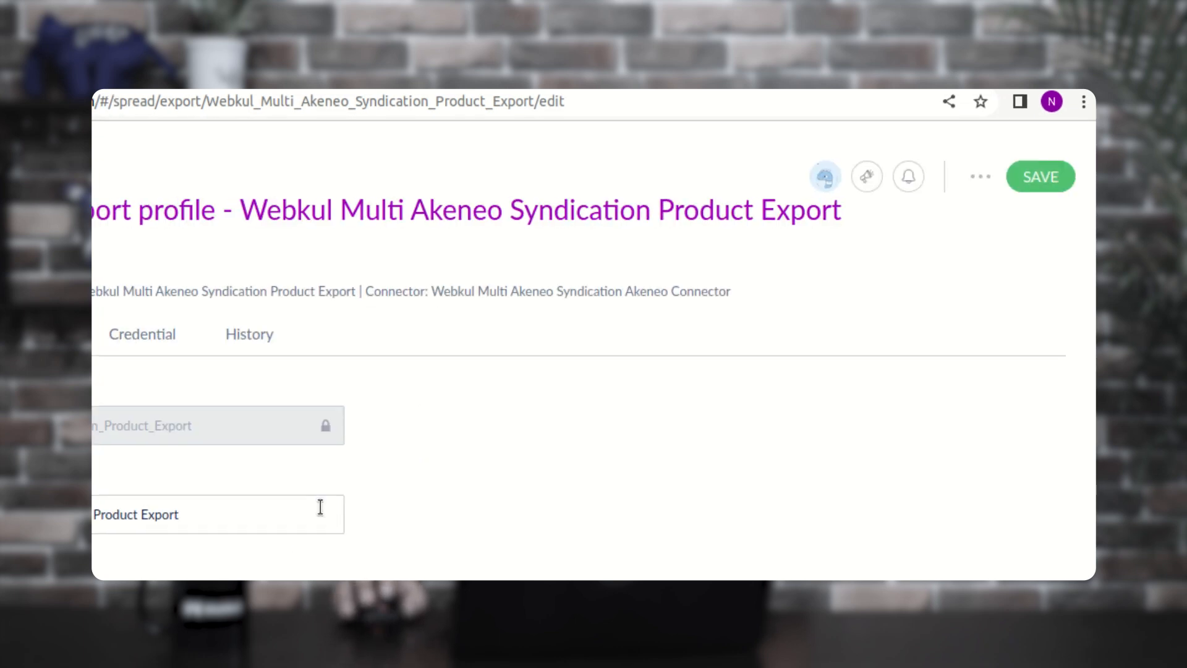
# - Add a Variant Name attribute filter to the export profile's product filters
pyautogui.click(295, 274)
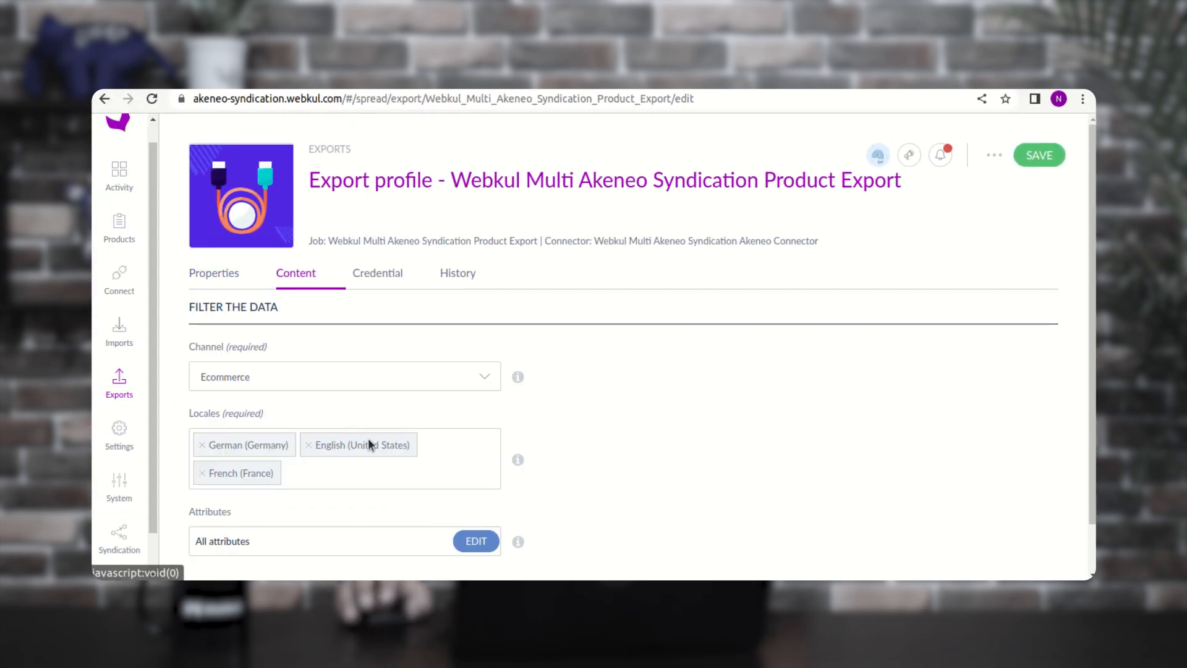
pyautogui.scroll(-1, 376, 440)
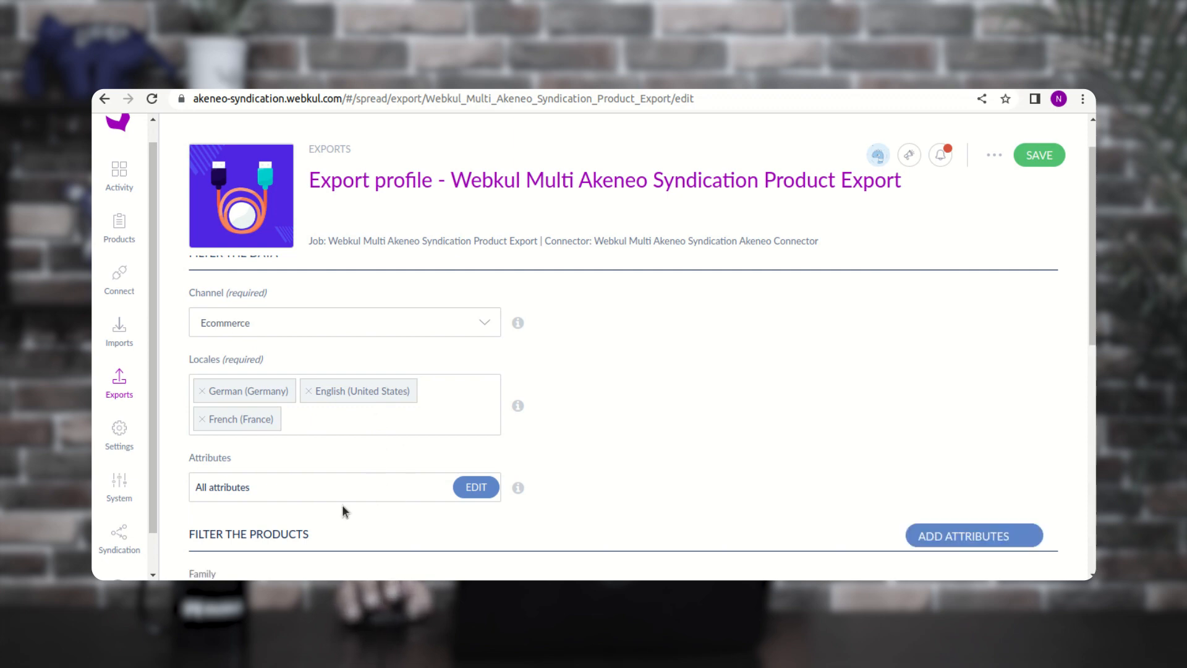
pyautogui.scroll(-3, 432, 493)
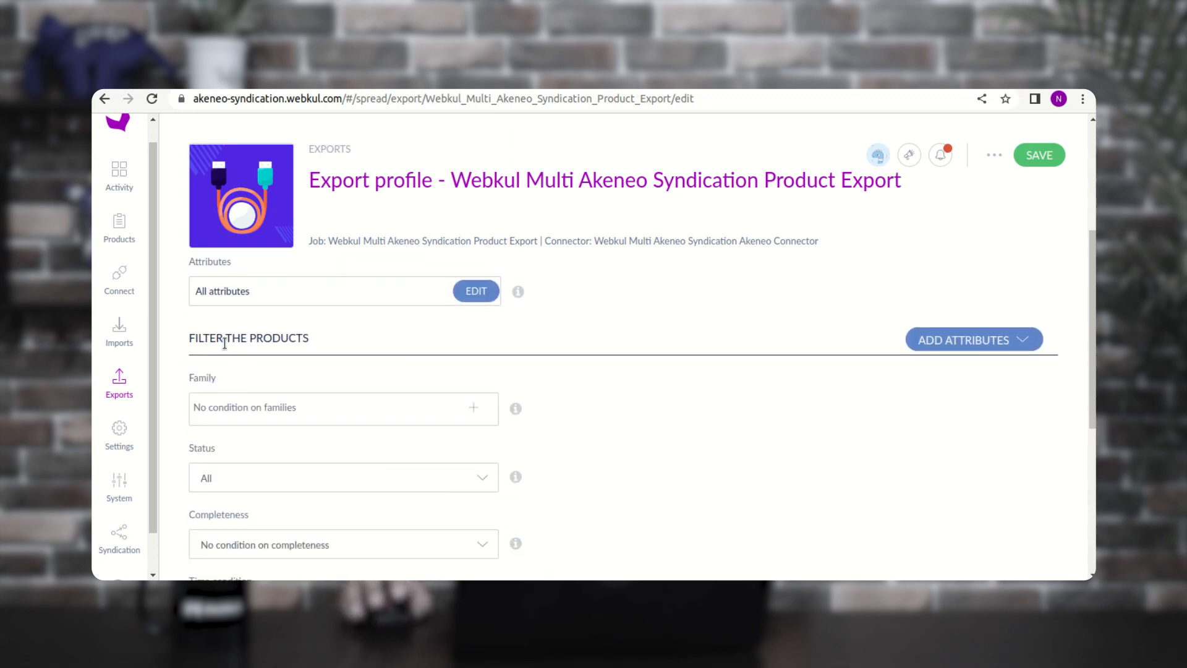
pyautogui.scroll(-1, 559, 463)
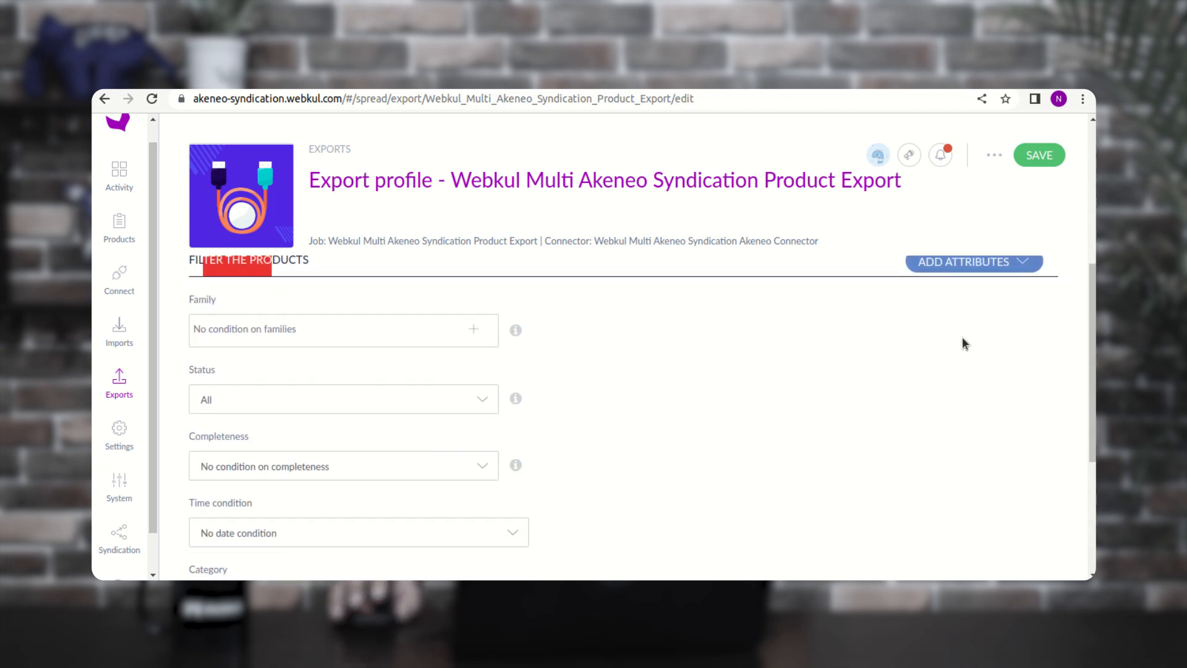
pyautogui.click(998, 268)
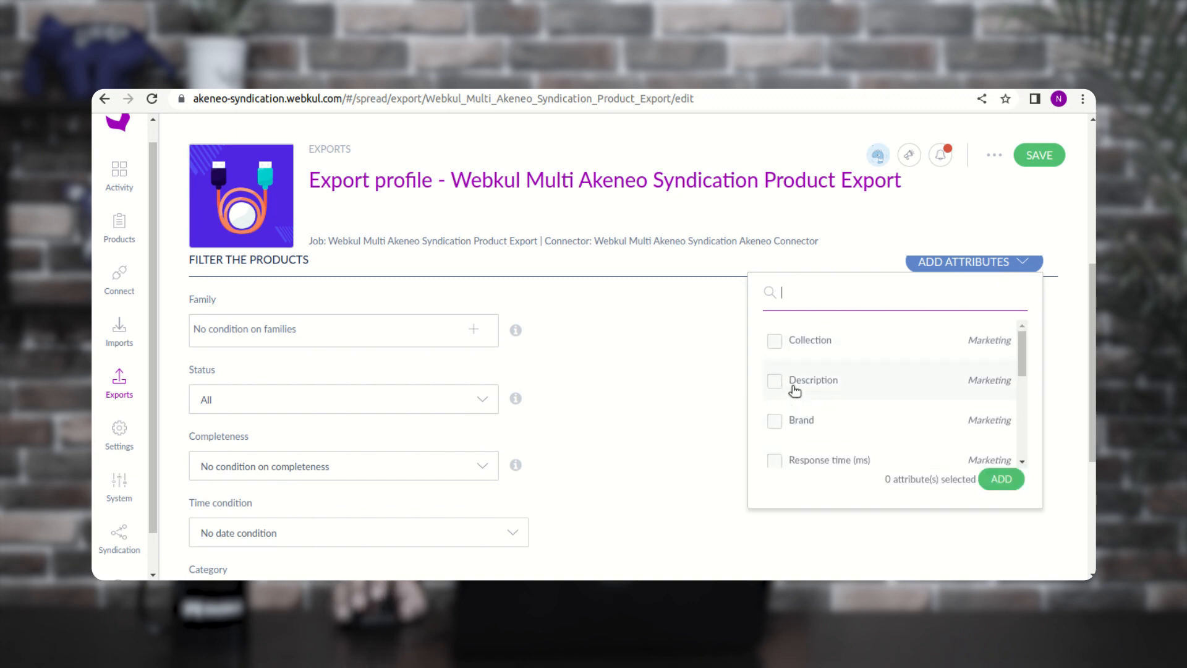
pyautogui.scroll(-3, 794, 390)
pyautogui.scroll(-3, 796, 446)
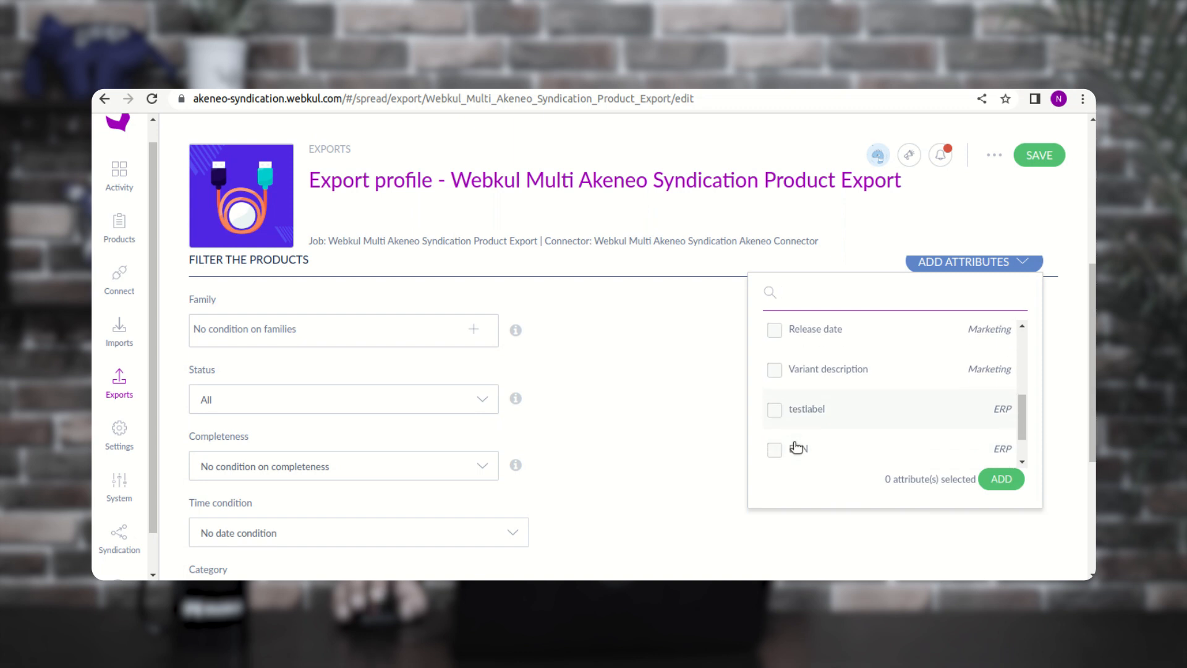
pyautogui.scroll(1, 796, 446)
pyautogui.scroll(-1, 796, 446)
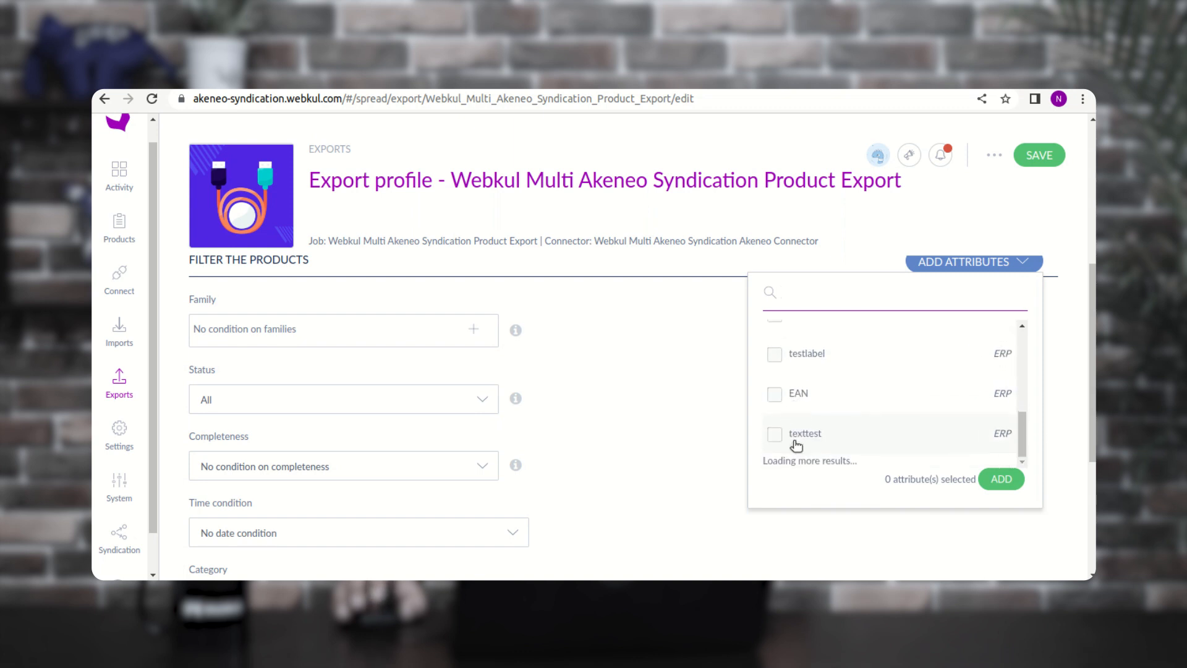
pyautogui.scroll(1, 796, 437)
pyautogui.scroll(6, 796, 436)
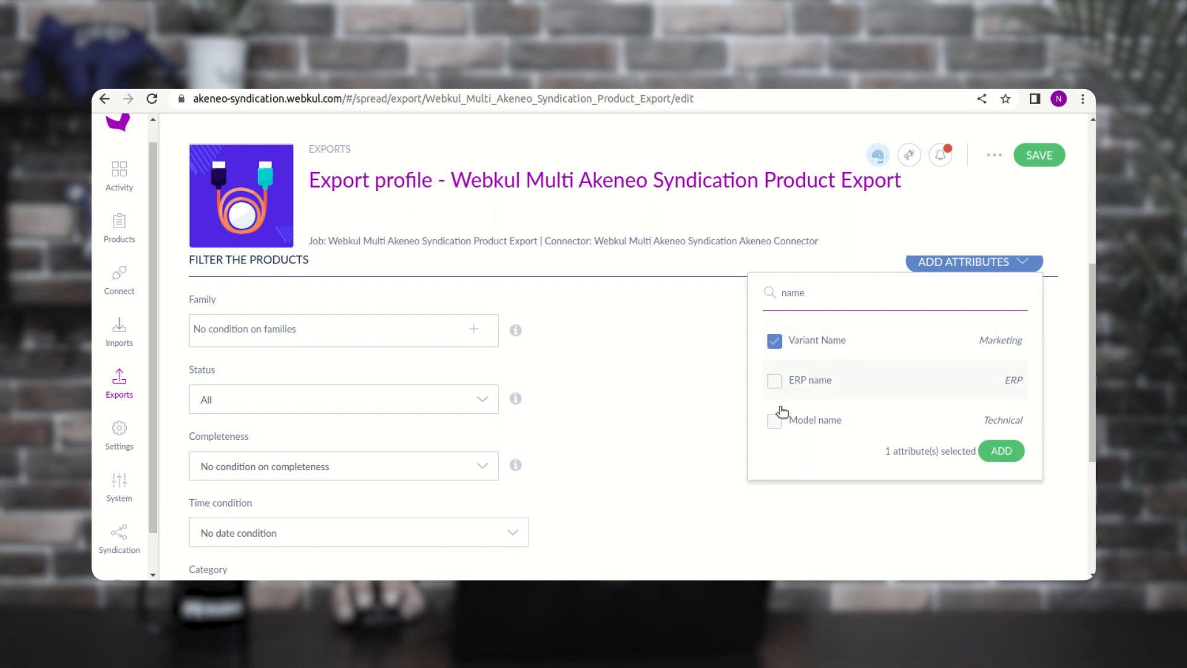
pyautogui.click(1002, 451)
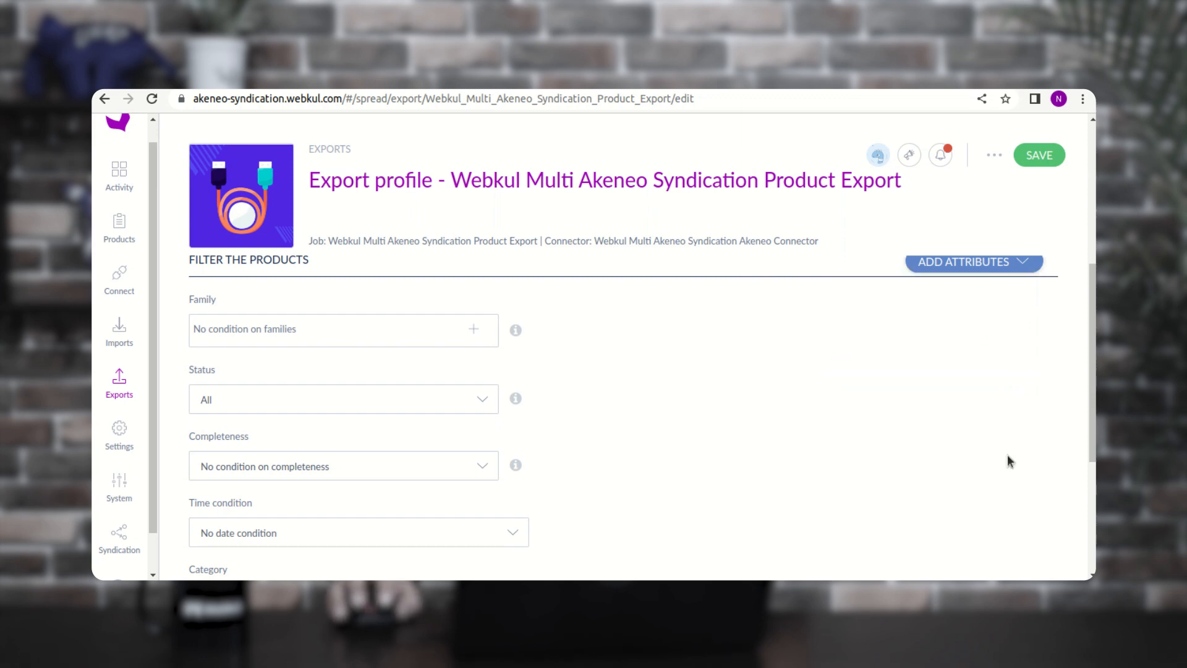
# - Remove the Variant Name filter, keep Name and Identifier 123 filters, and save the profile
pyautogui.scroll(-3, 371, 456)
pyautogui.scroll(-2, 383, 456)
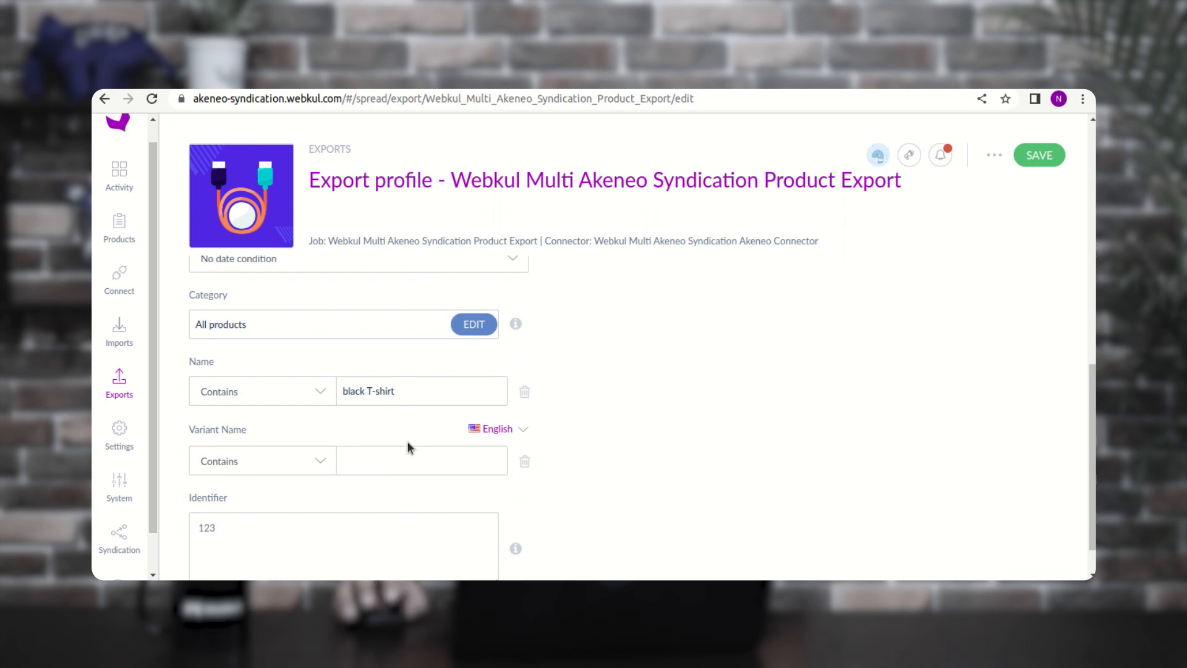
pyautogui.click(525, 462)
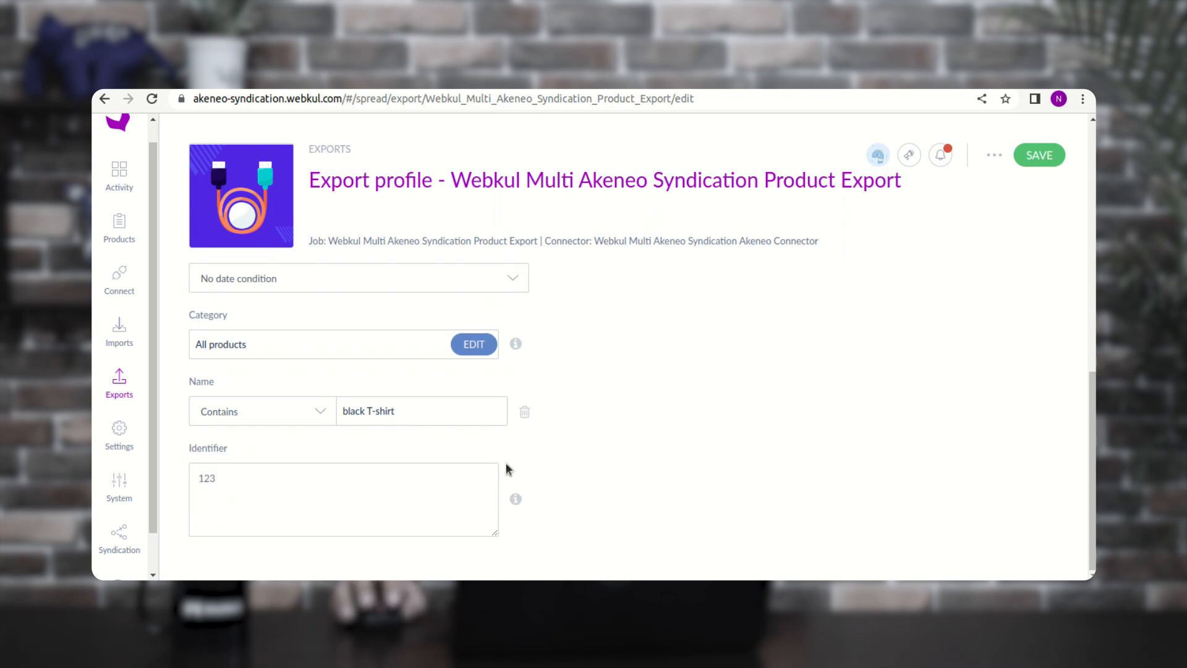
pyautogui.moveTo(227, 480); pyautogui.dragTo(197, 477)
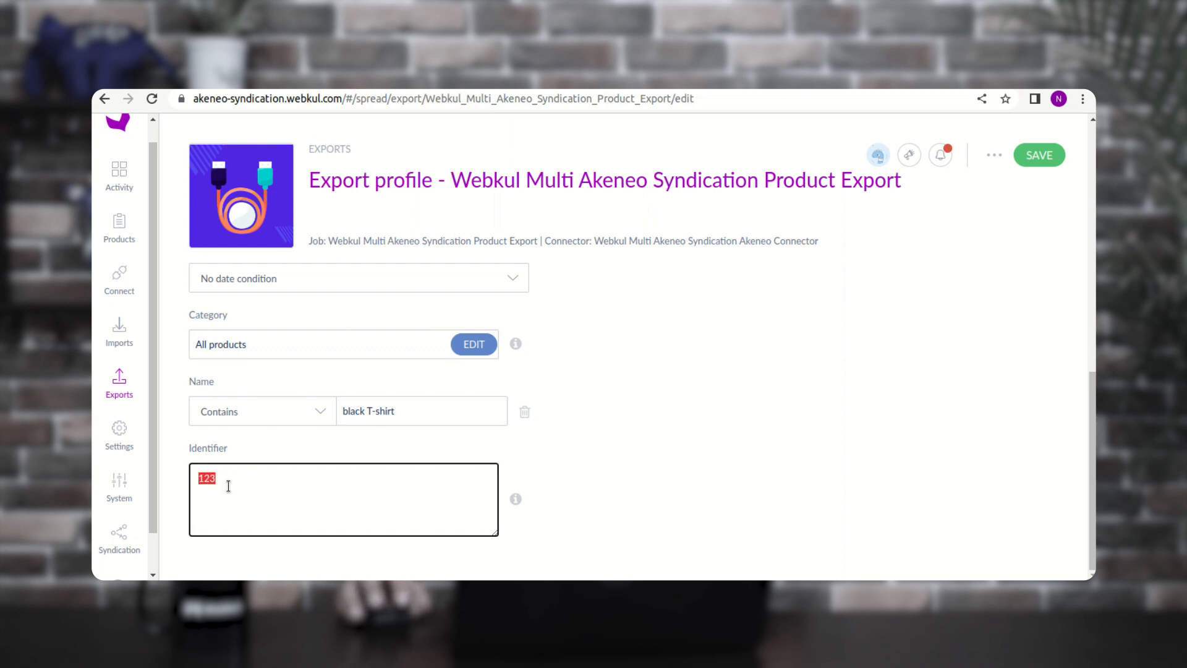
pyautogui.click(1041, 160)
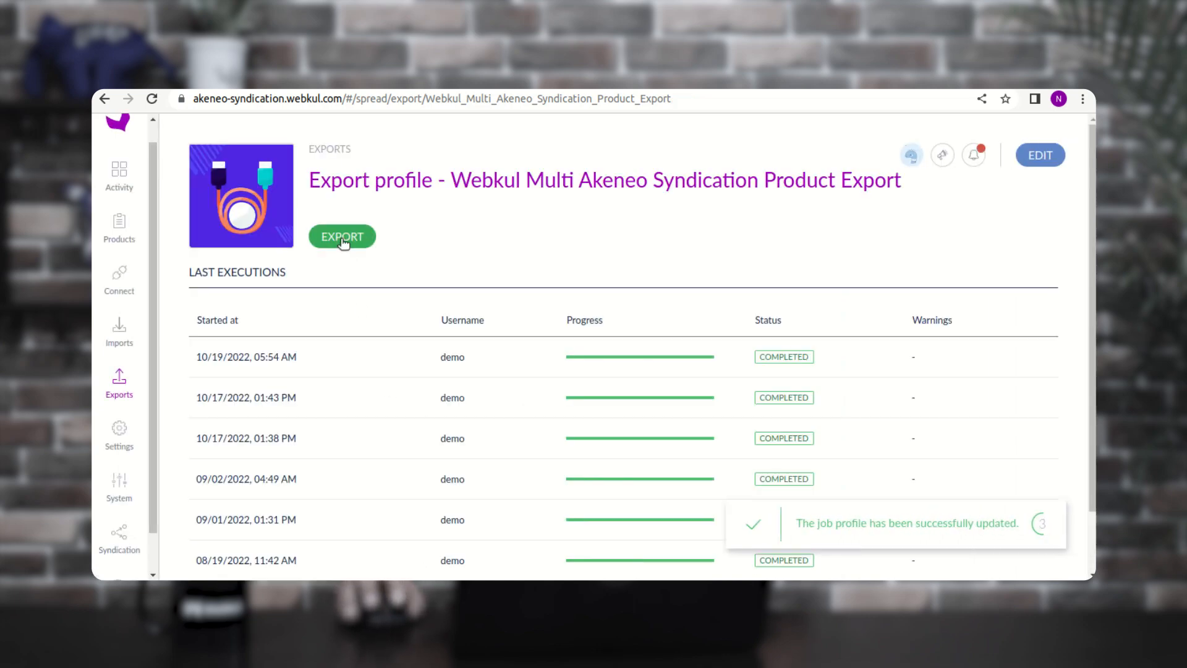
# - Launch the filtered product export
pyautogui.click(342, 237)
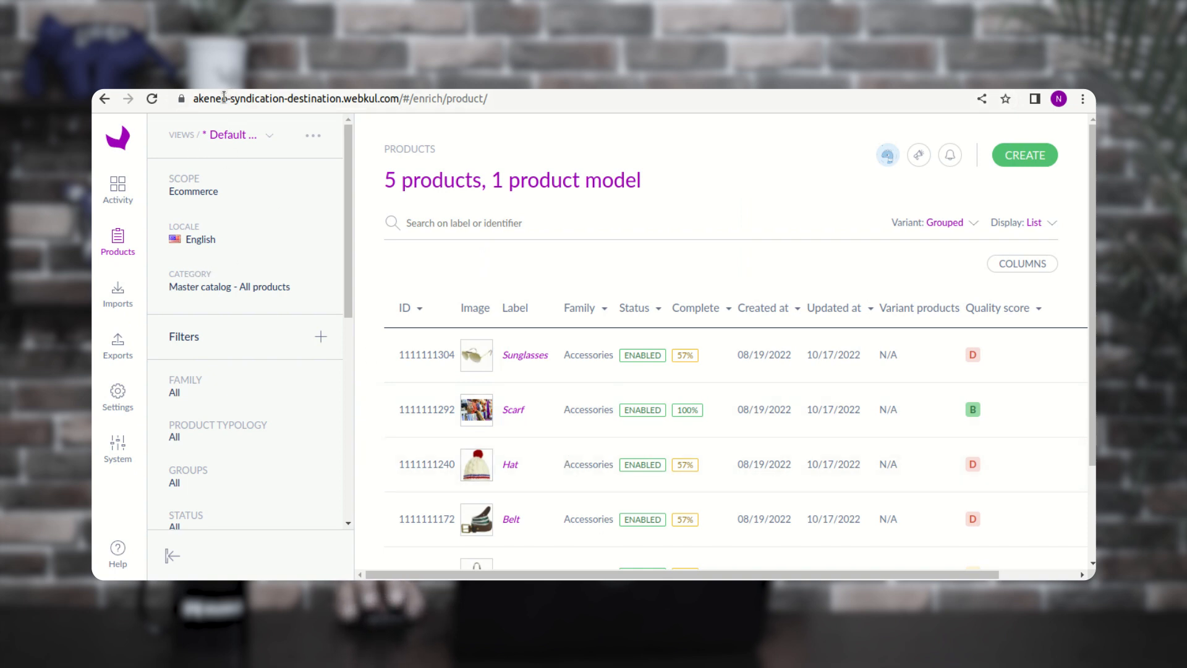
# - Reload the destination PIM's product grid
pyautogui.moveTo(224, 97); pyautogui.dragTo(398, 99)
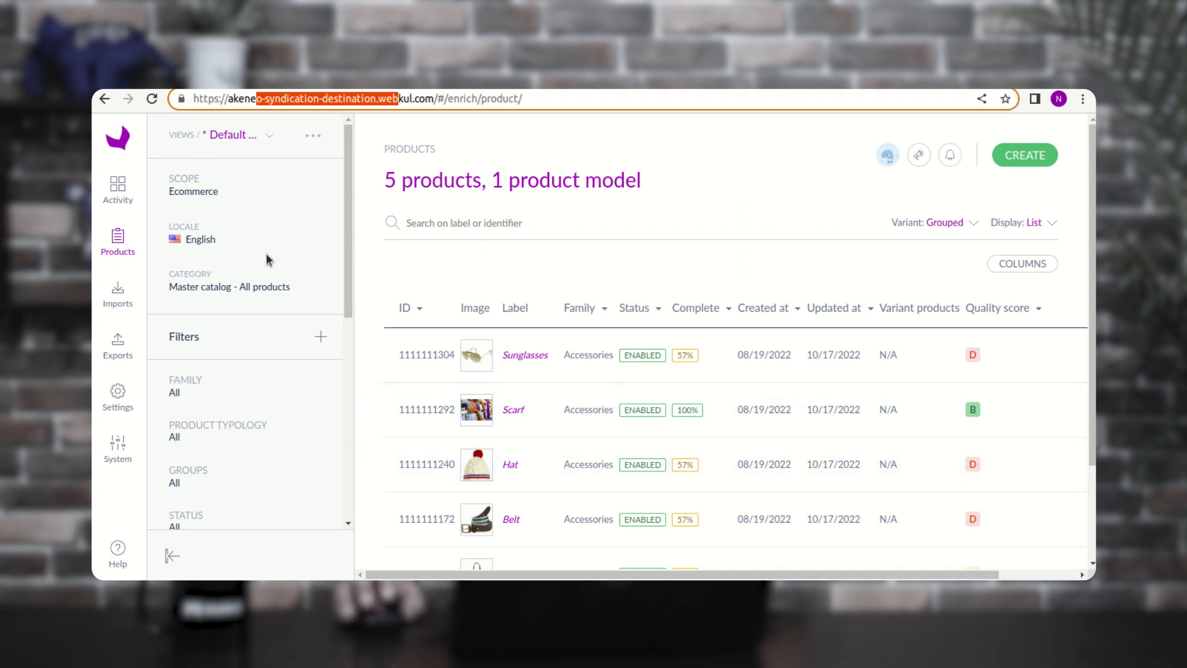
pyautogui.click(151, 99)
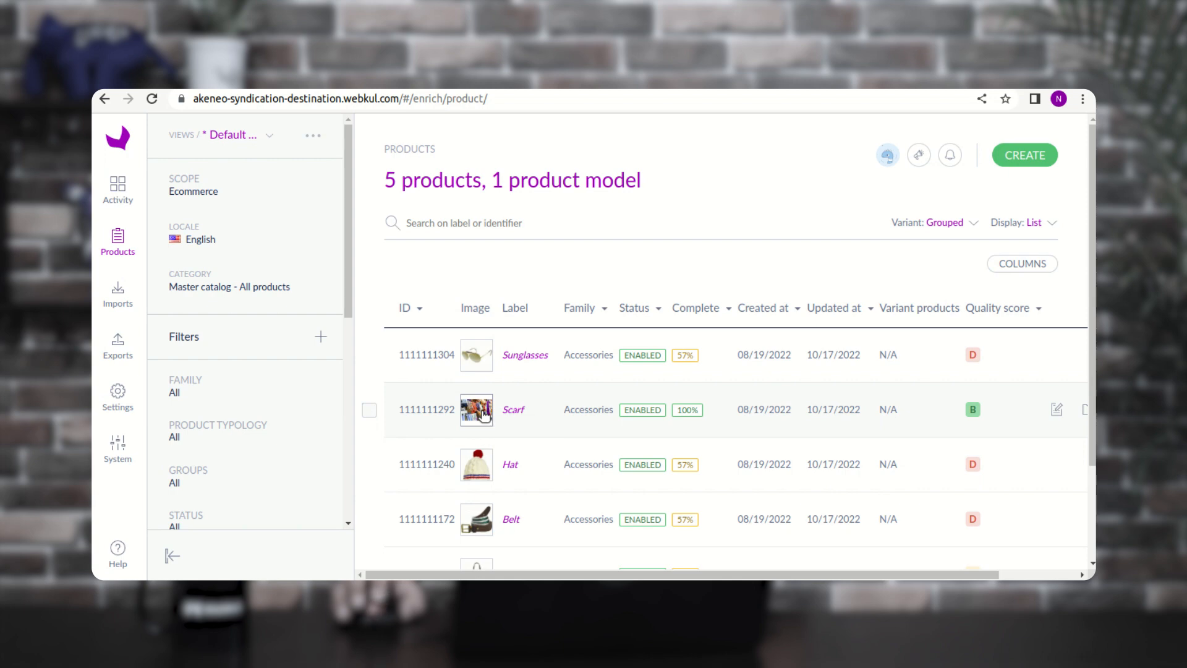
pyautogui.scroll(-2, 484, 415)
pyautogui.scroll(2, 485, 416)
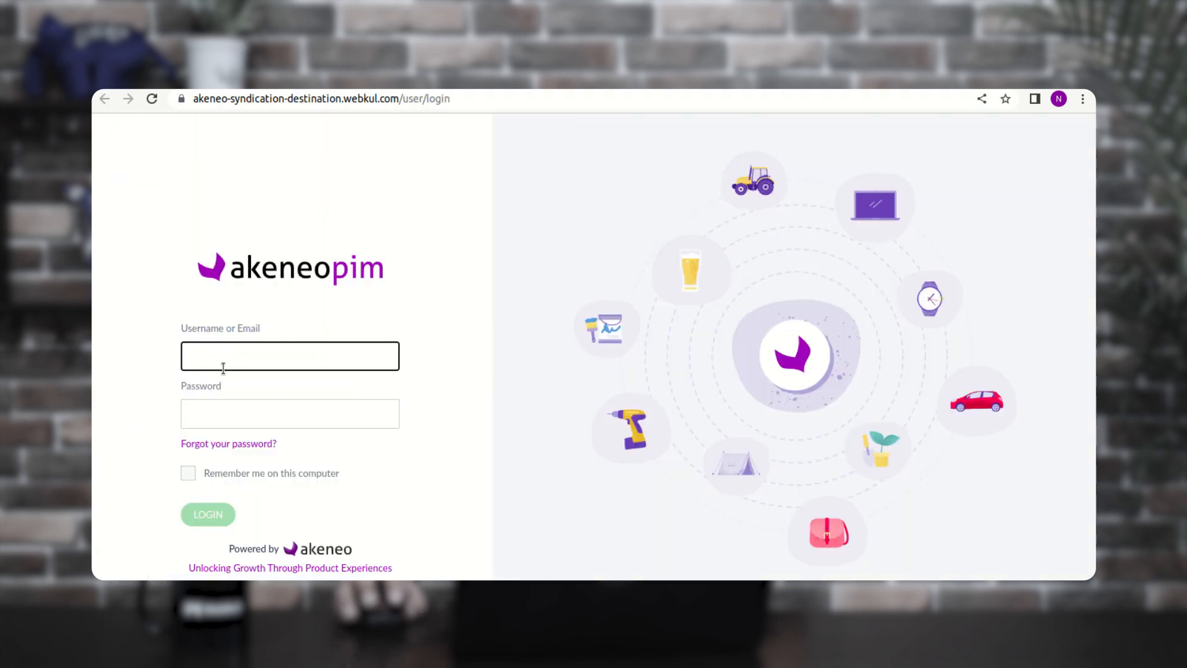
# - Log back into the destination PIM with the admin username and password
pyautogui.click(210, 362)
pyautogui.write('admin')
pyautogui.press('Tab')
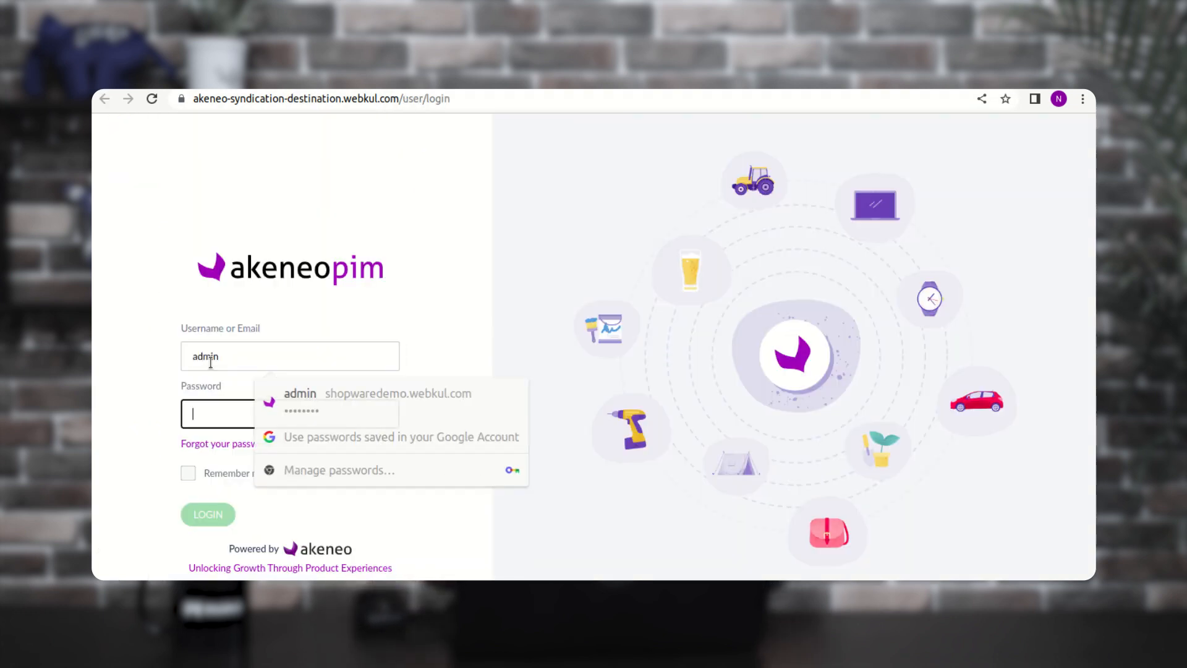
pyautogui.write('admin')
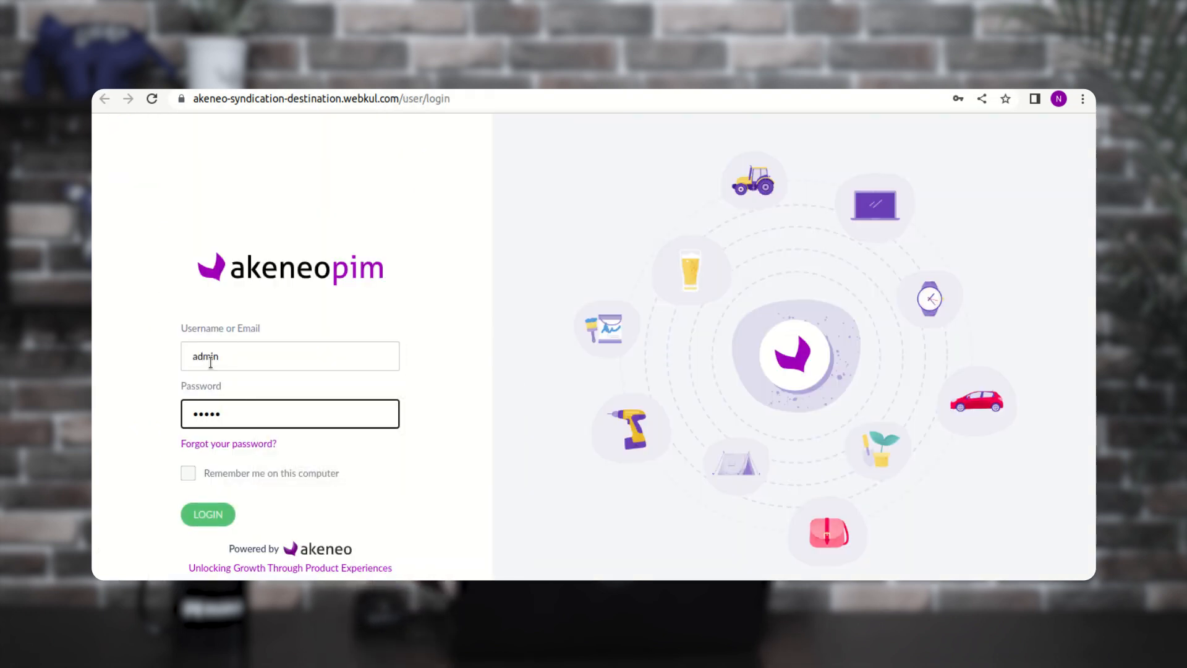
pyautogui.press('Return')
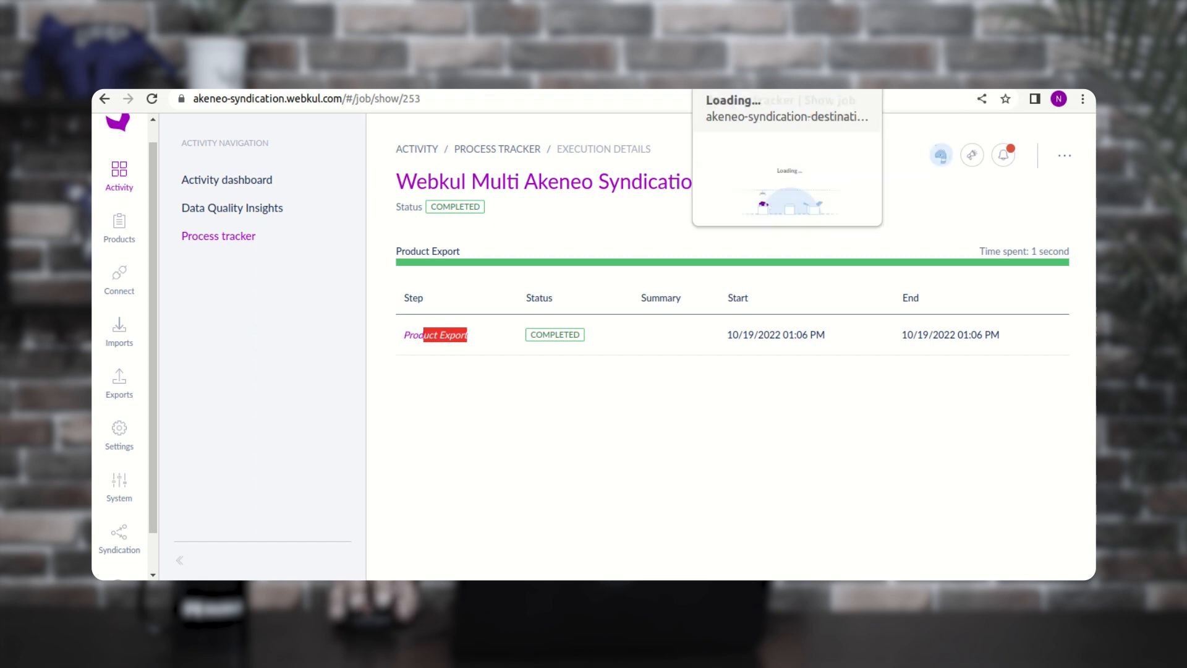
# - Reload the destination instance at its address, then open the source PIM's Imports page
pyautogui.click(721, 75)
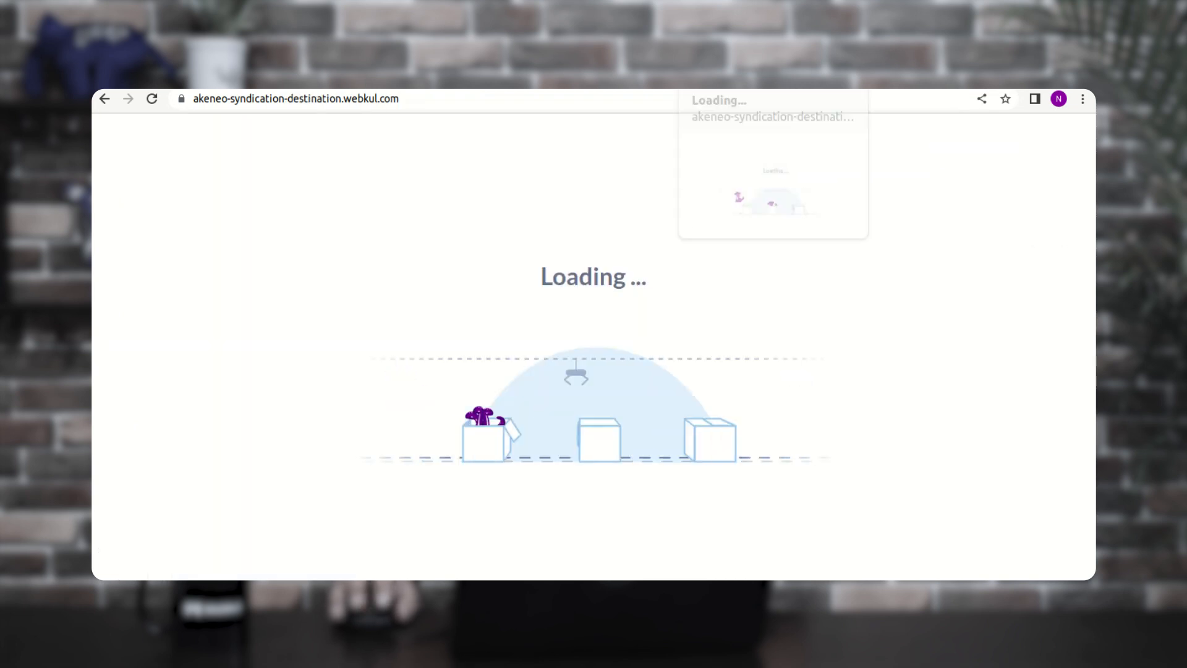
pyautogui.click(424, 99)
pyautogui.click(465, 97)
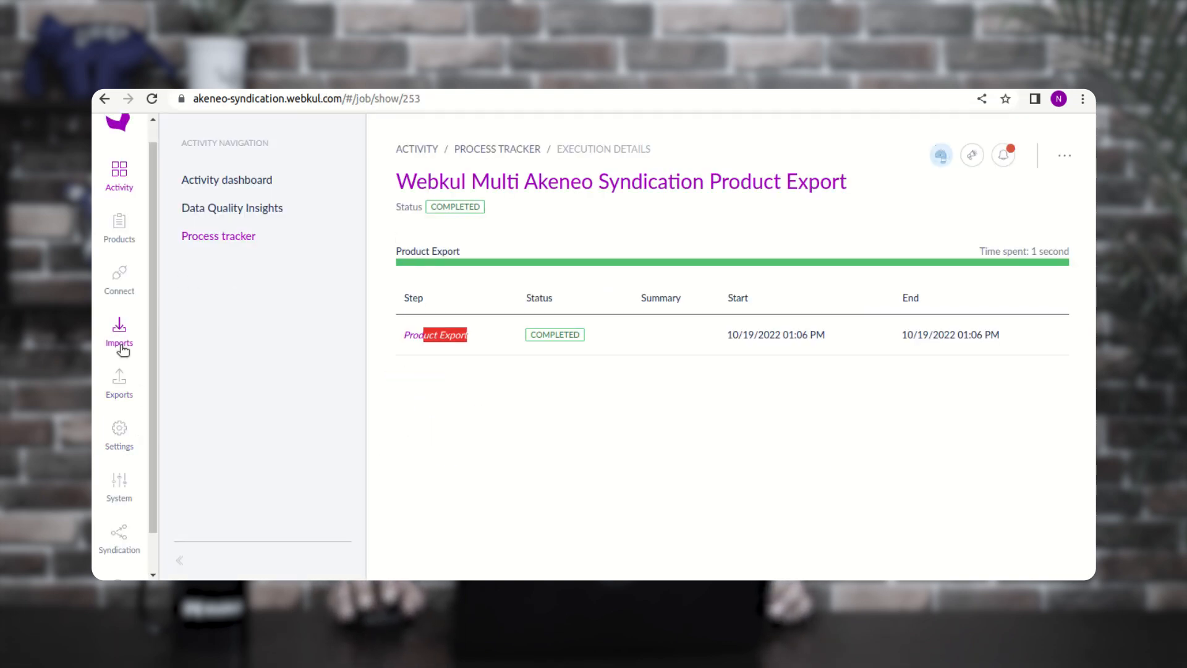
pyautogui.click(122, 348)
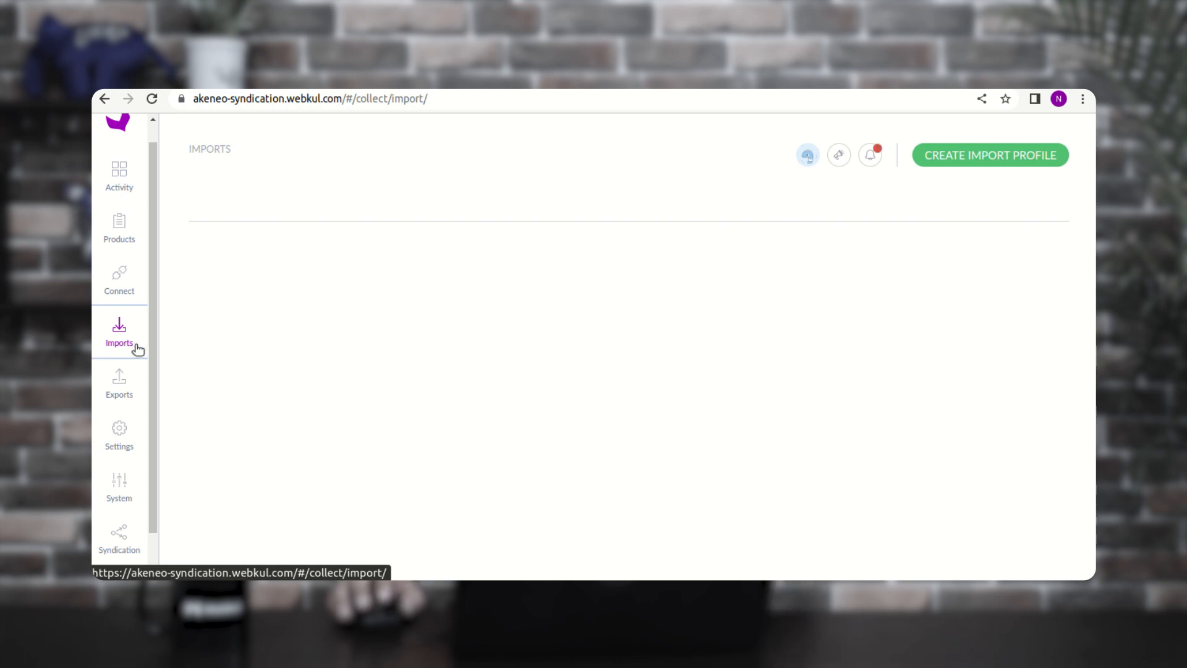